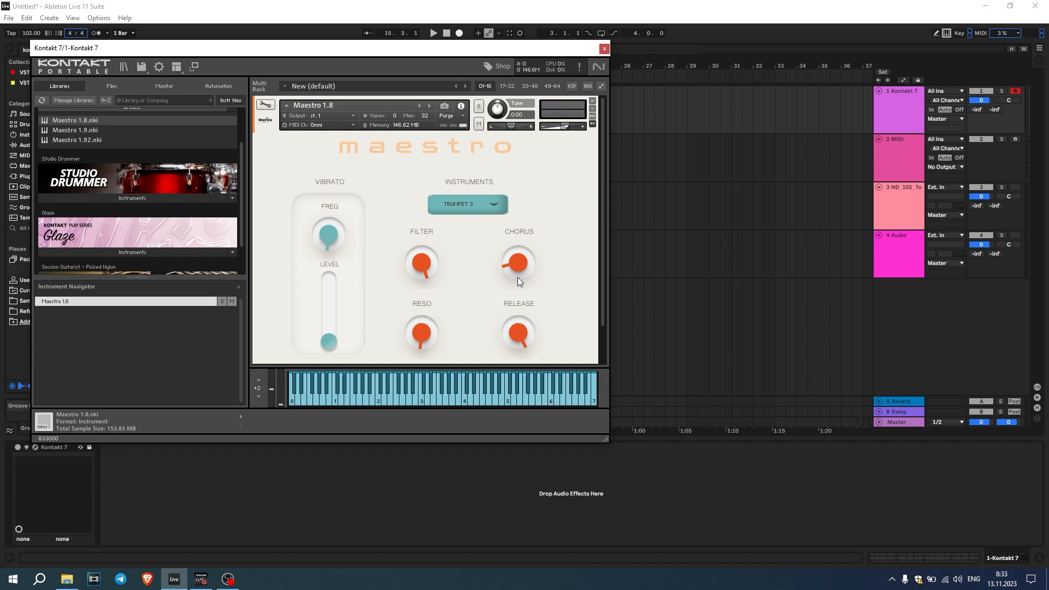
Raise the Chorus amount of the Maestro Trumpet 3 instrument, keep Trumpet 3 selected and close the Kontakt window
left_click_drag(516, 274, 513, 223)
scroll(534, 328, "up", 5)
left_click_drag(512, 326, 510, 309)
left_click_drag(511, 284, 508, 342)
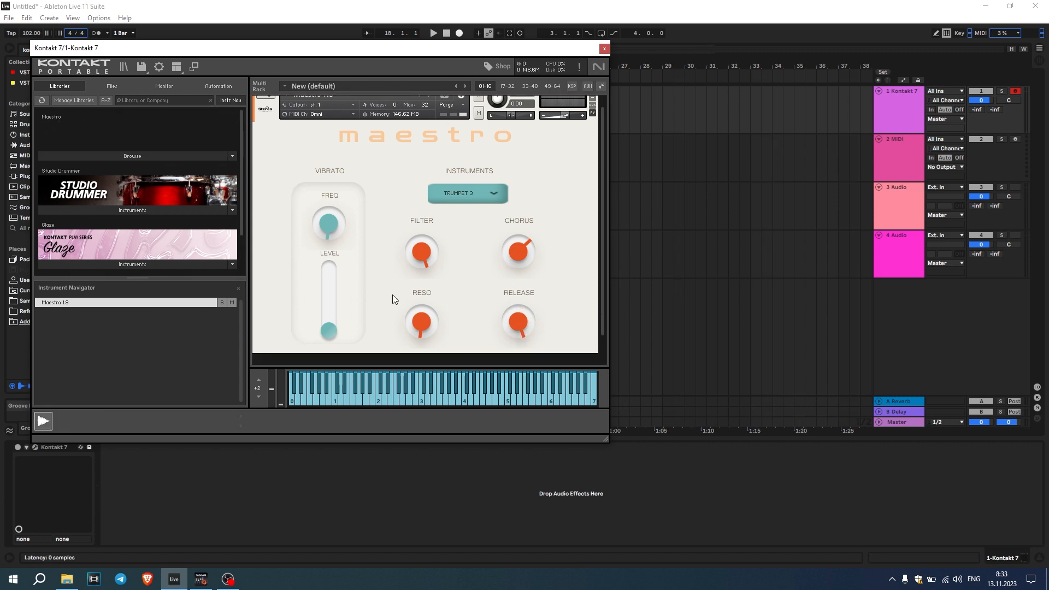
left_click(468, 193)
left_click(579, 232)
left_click(604, 49)
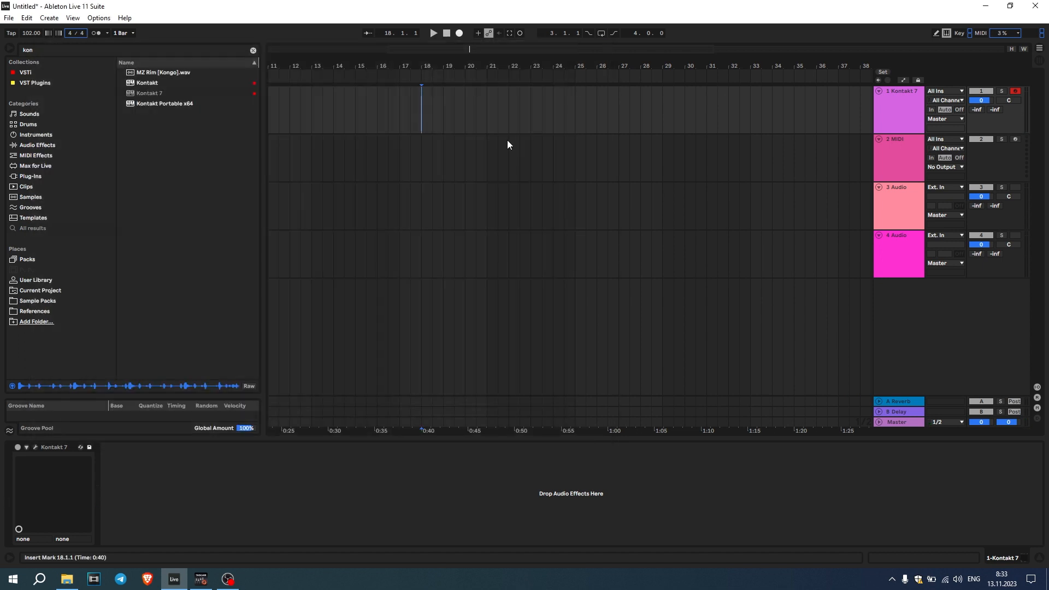
Set the tempo to 115 BPM, then create and play a four-bar clip with C3, D#3 and G3 on the Kontakt 7 track
left_click_drag(31, 33, 31, 21)
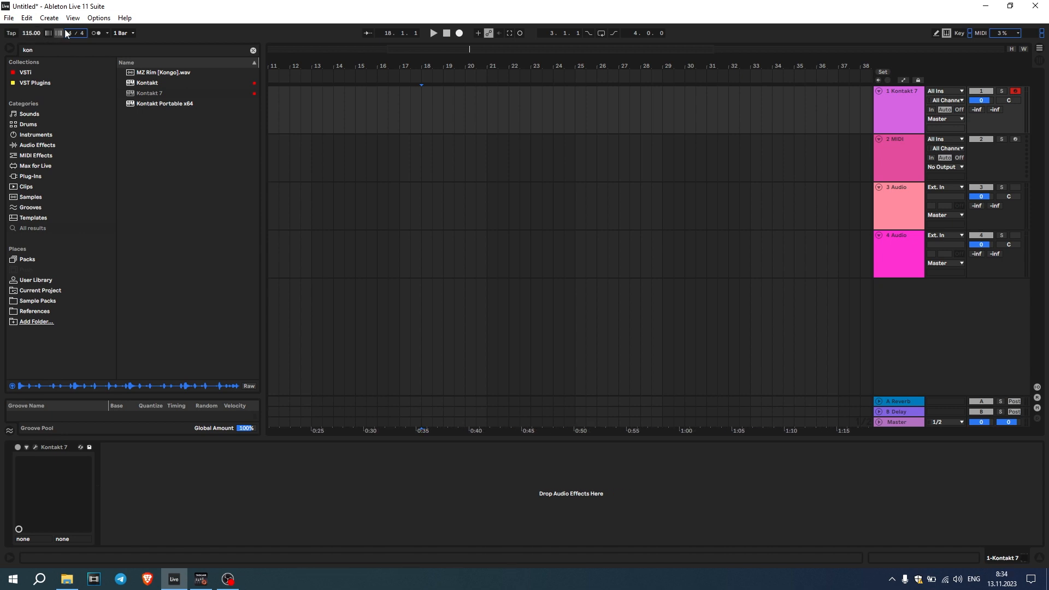
key("ctrl+shift+c")
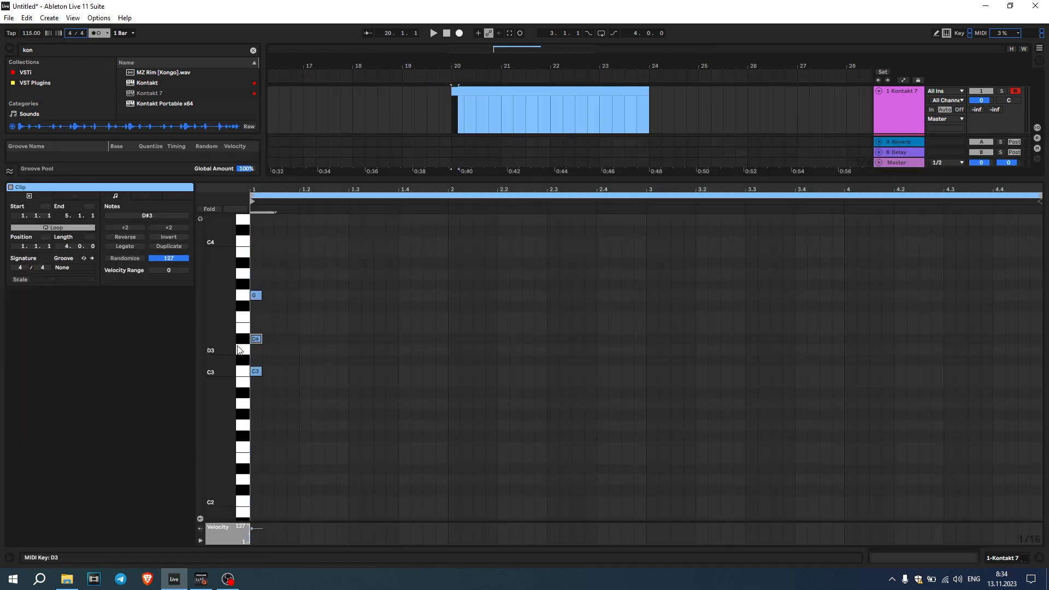
key("space")
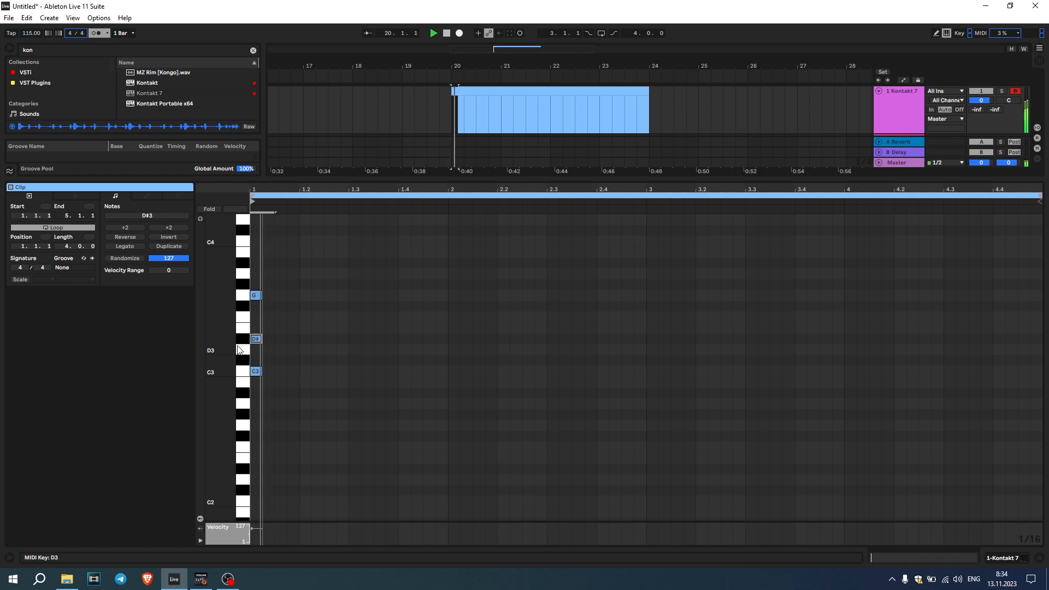
Lower all three notes of the opening chord by one octave to C2, D#2 and G2
left_click_drag(312, 400, 191, 239)
key("space")
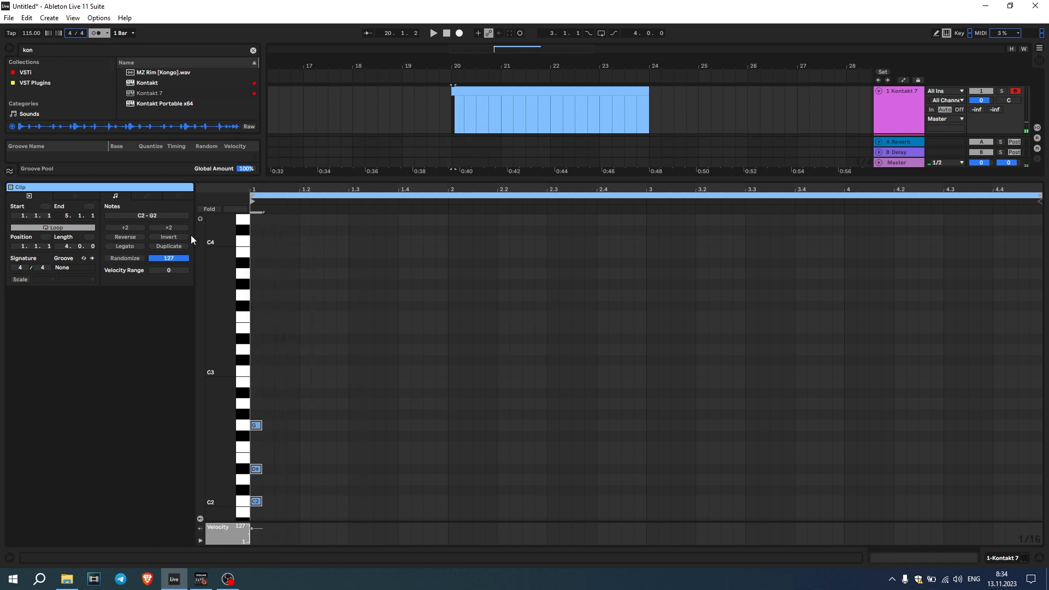
key("shift+Down")
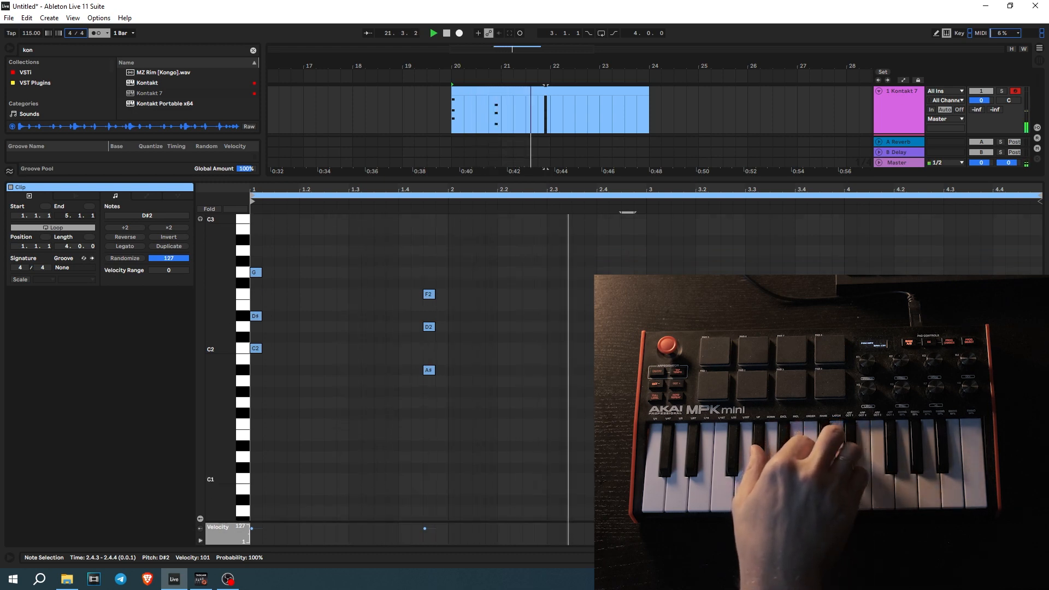
Revoice the three chords by raising the D2, C2 and D#2 notes one octave to D3, C3 and D#3
key("space")
scroll(651, 383, "up", 1)
left_click_drag(651, 387, 405, 342)
key("shift+Up")
key("shift+Up")
left_click_drag(351, 316, 252, 343)
key("shift+Up")
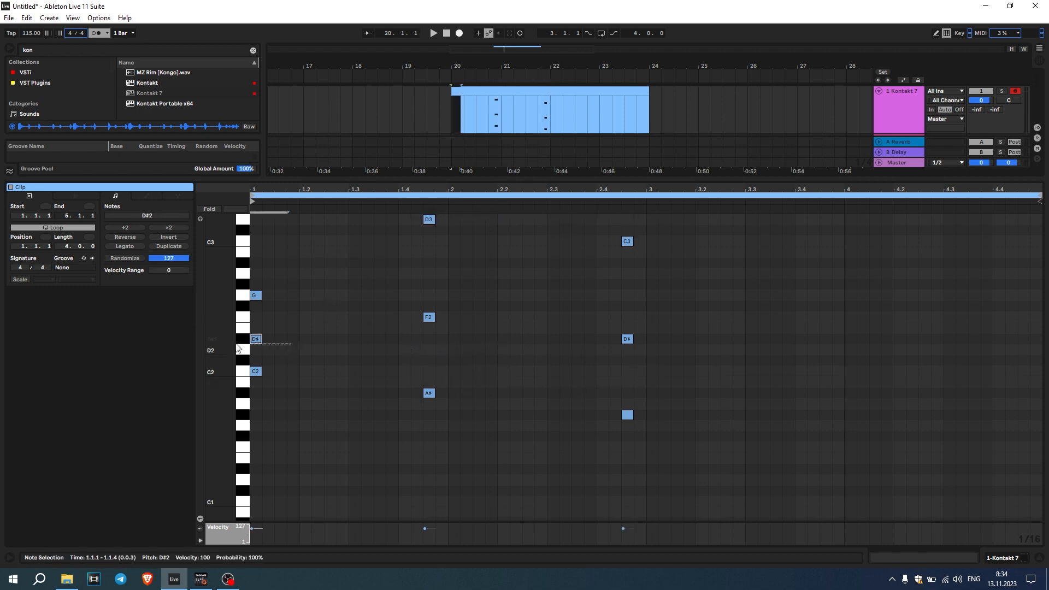
Play back the revoiced chord progression with the Maestro trumpet sound
scroll(530, 280, "up", 1)
scroll(530, 279, "up", 1)
key("space")
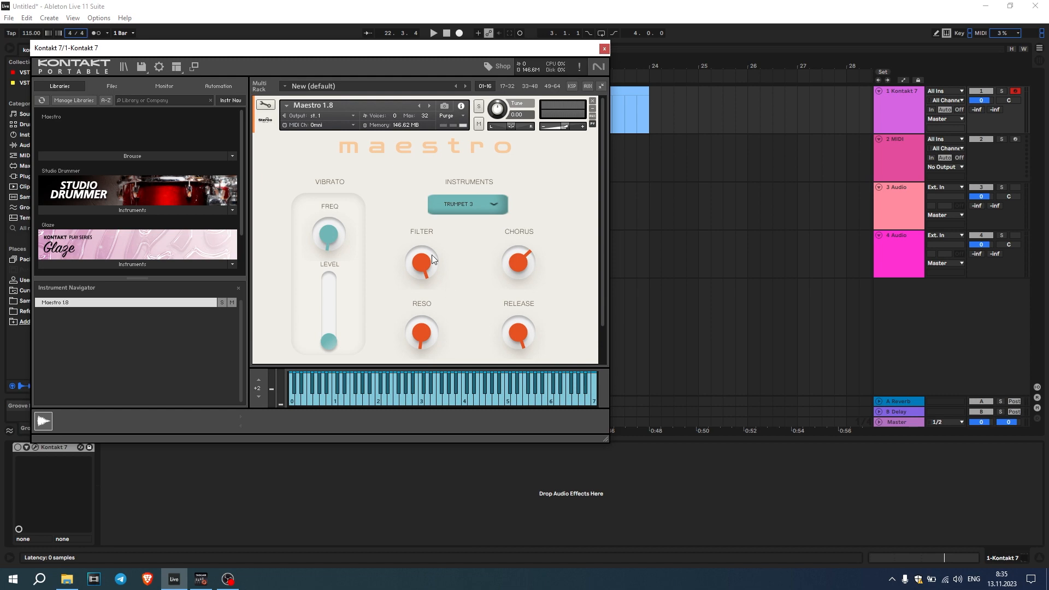
key("space")
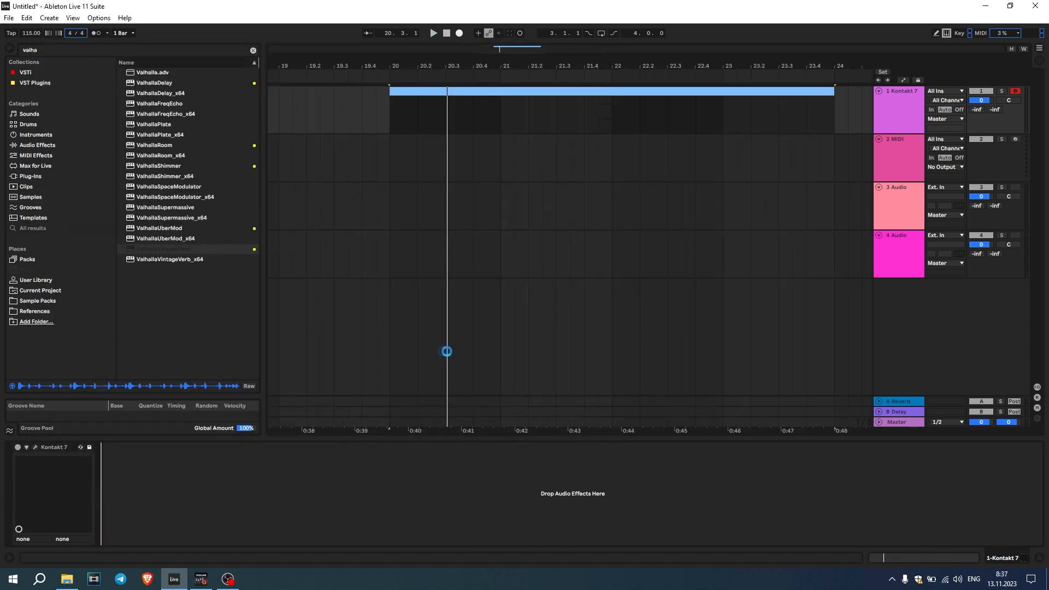
Add ValhallaVintageVerb to the Kontakt 7 track with EQ LowCut at 340 Hz and Mix at 41.6%
left_click_drag(446, 351, 448, 287)
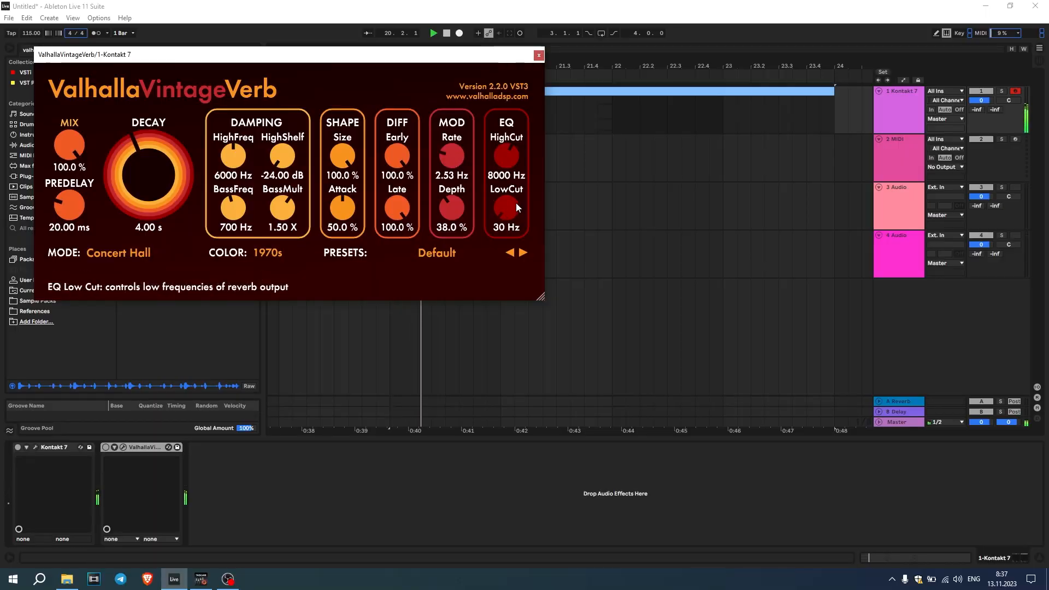
left_click_drag(515, 206, 516, 186)
left_click_drag(70, 145, 72, 229)
left_click_drag(223, 55, 368, 214)
Examine the second, third and last two chords in the Kontakt 7 clip and play the progression
left_click(390, 120)
scroll(419, 118, "down", 4)
scroll(420, 118, "up", 2)
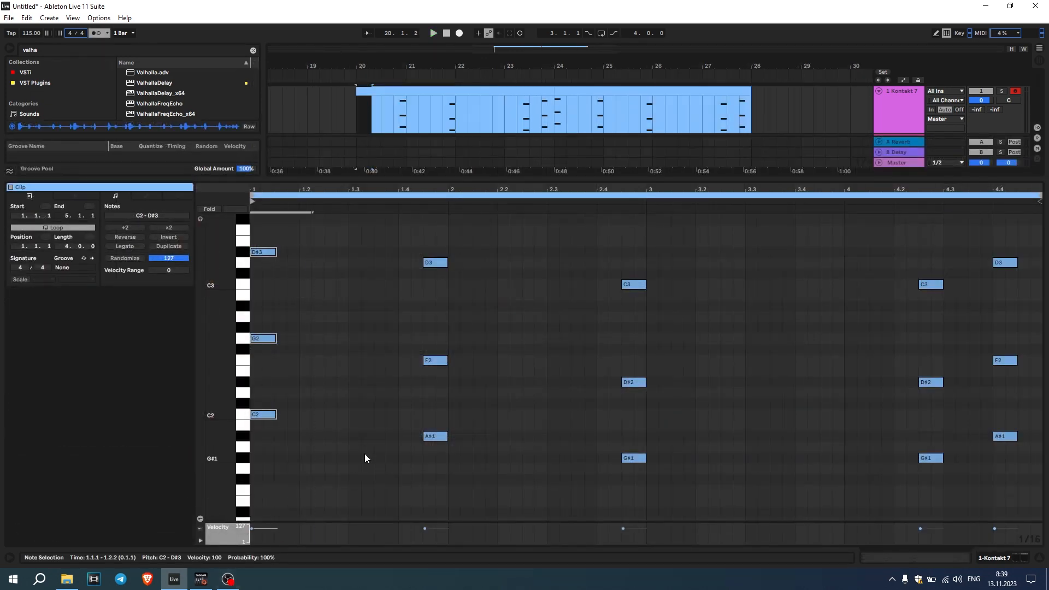
left_click_drag(409, 484, 463, 238)
left_click_drag(293, 440, 577, 518)
left_click_drag(734, 442, 1022, 230)
key("space")
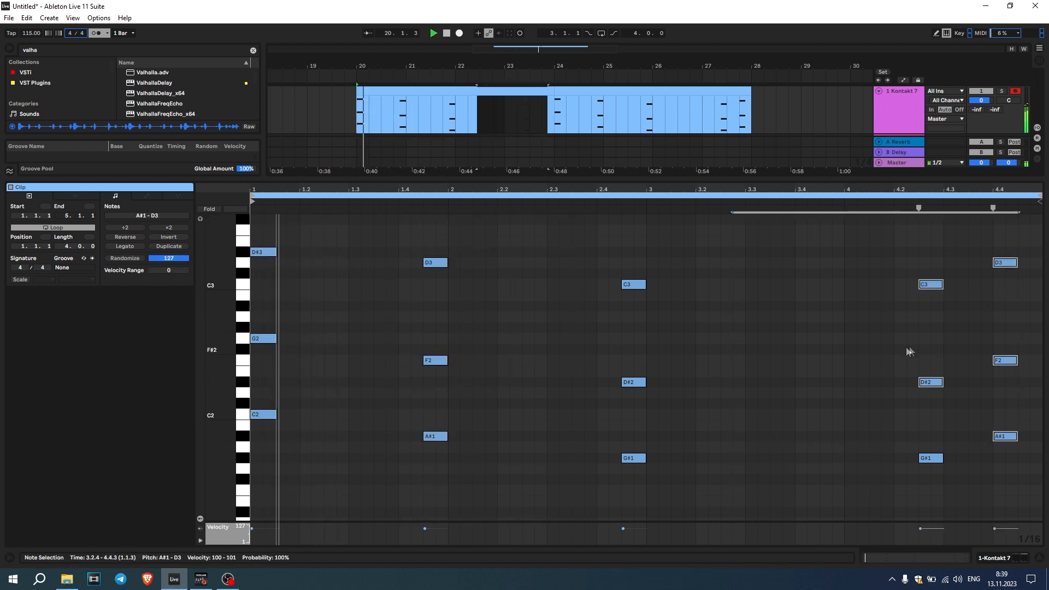
Set the reverb's Decay on the Kontakt 7 track to 5.19 s and listen to the chords with it
left_click(1004, 558)
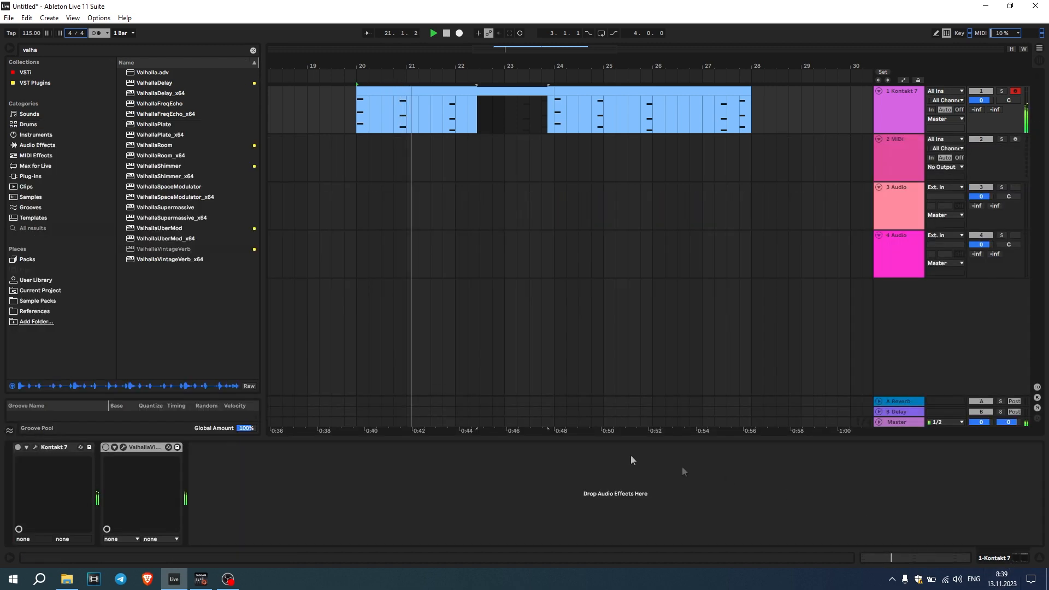
left_click(481, 91)
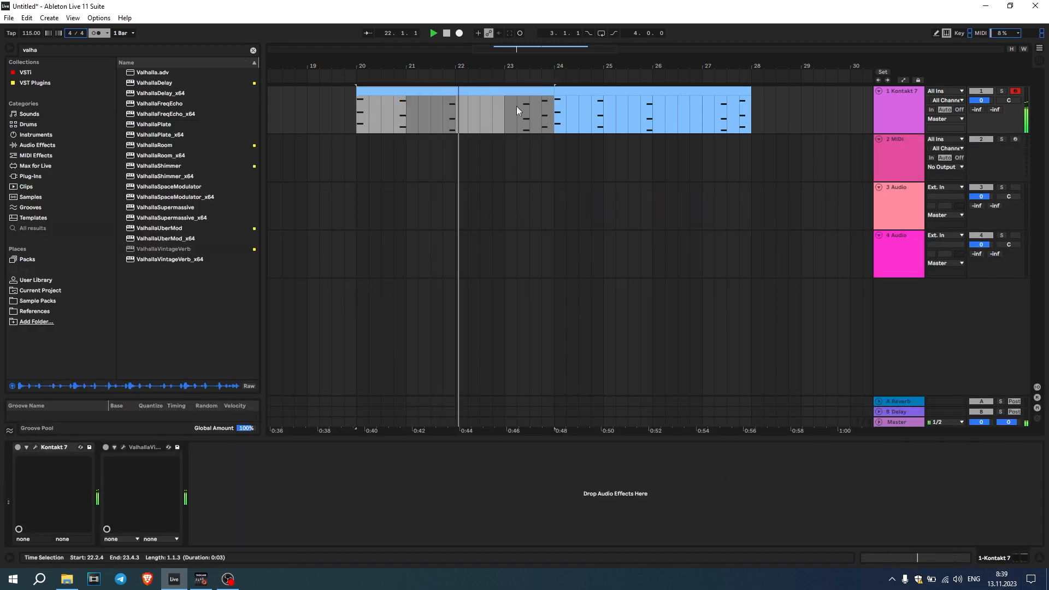
double_click(517, 90)
scroll(892, 404, "up", 1)
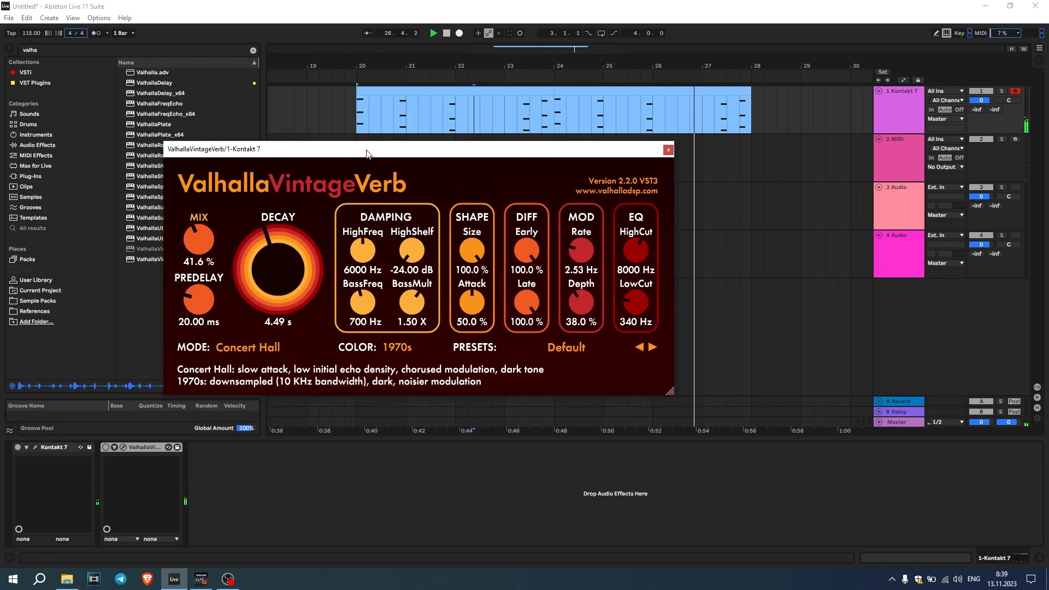
left_click_drag(310, 275, 309, 273)
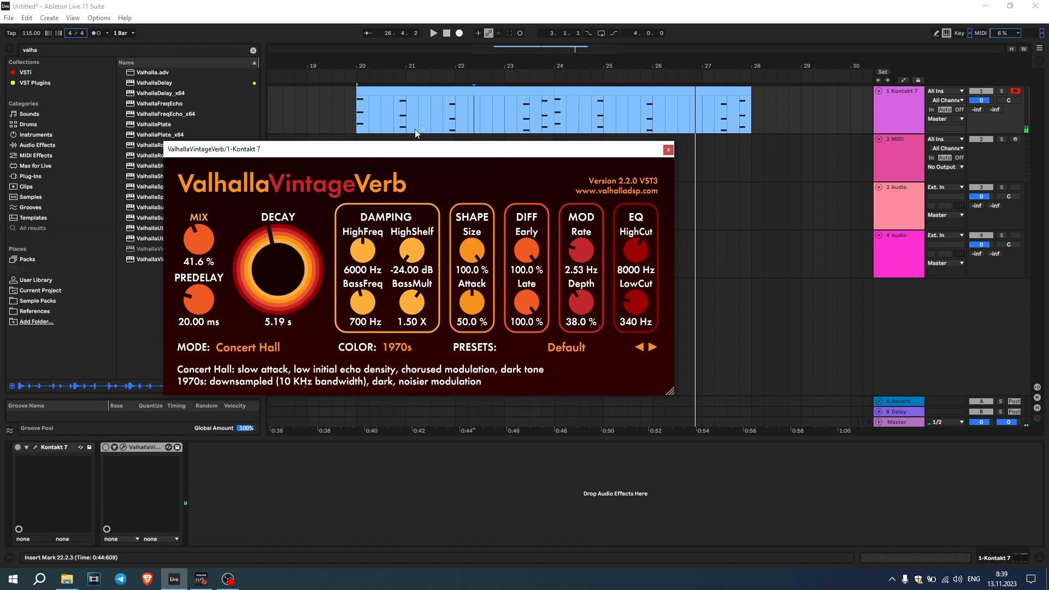
key("space")
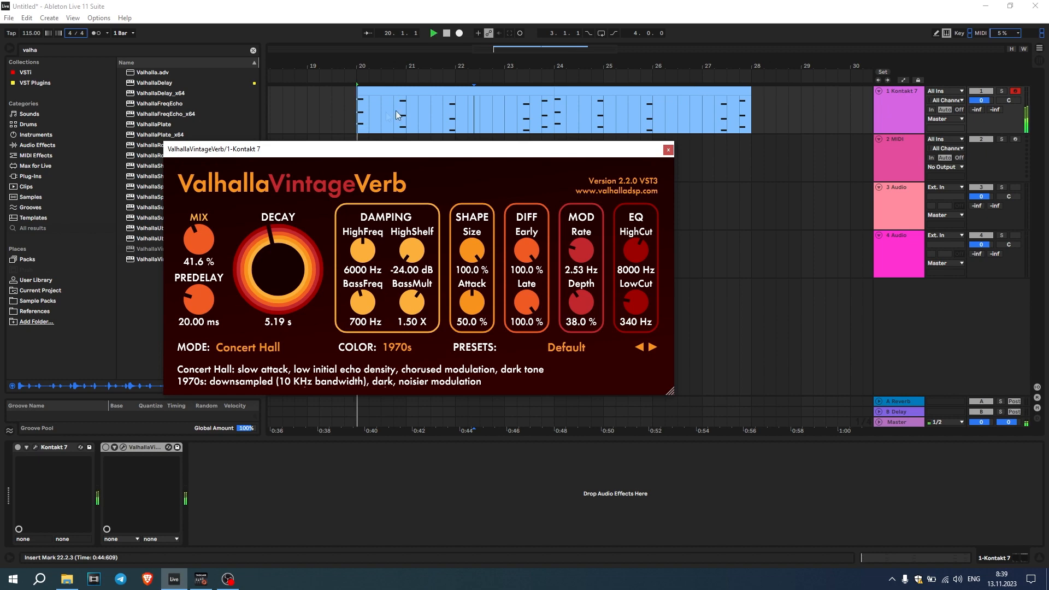
left_click(668, 150)
key("space")
Add ShaperBox 3 after the reverb with its Volume Sidechain shape, and lower the volume shaper's Mix during playback
key("ctrl+f")
type("shape")
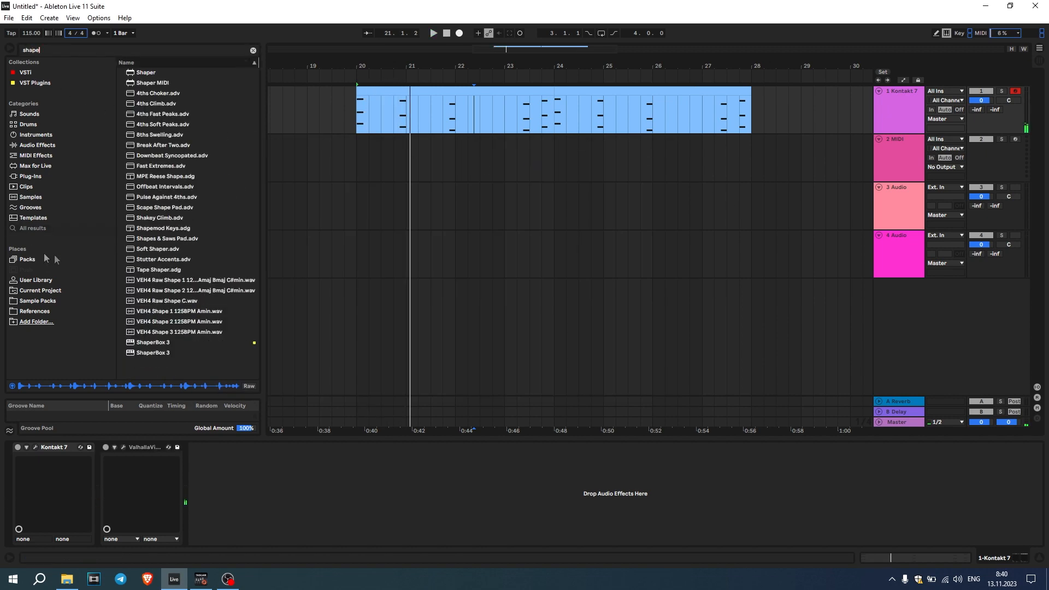
left_click_drag(162, 343, 331, 499)
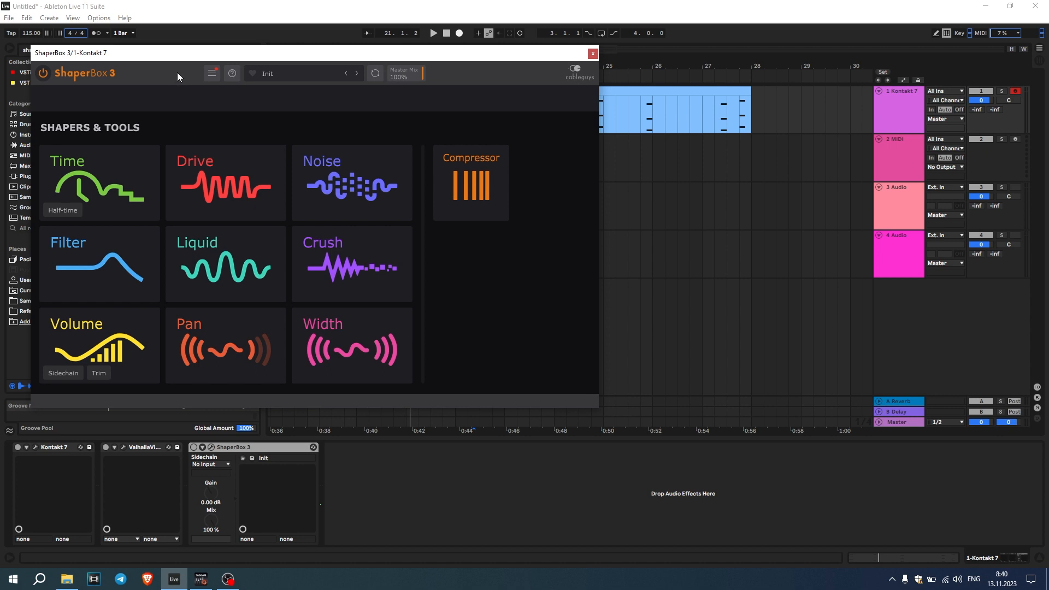
left_click(53, 373)
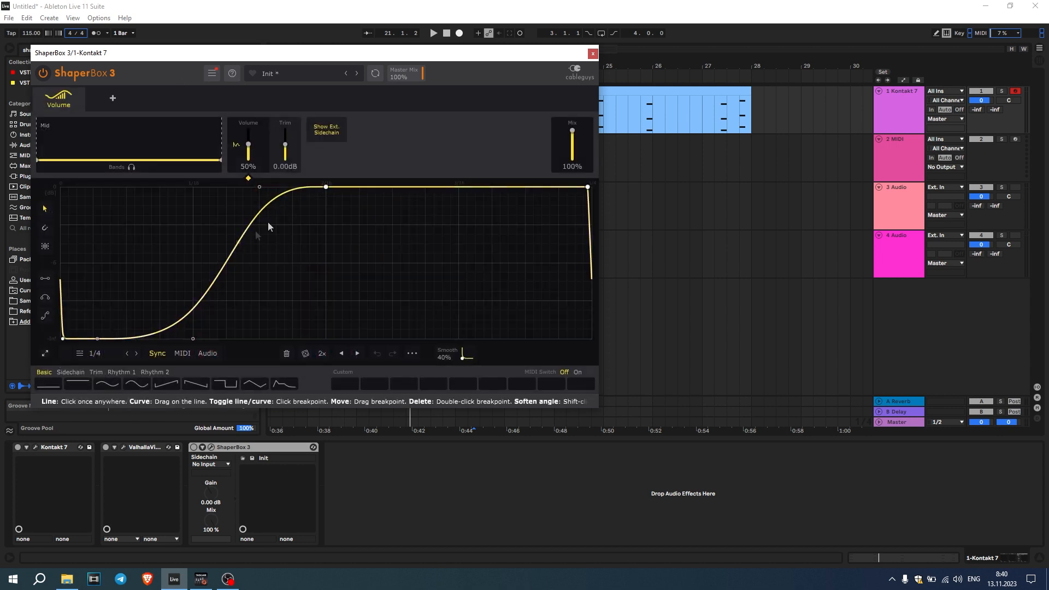
key("space")
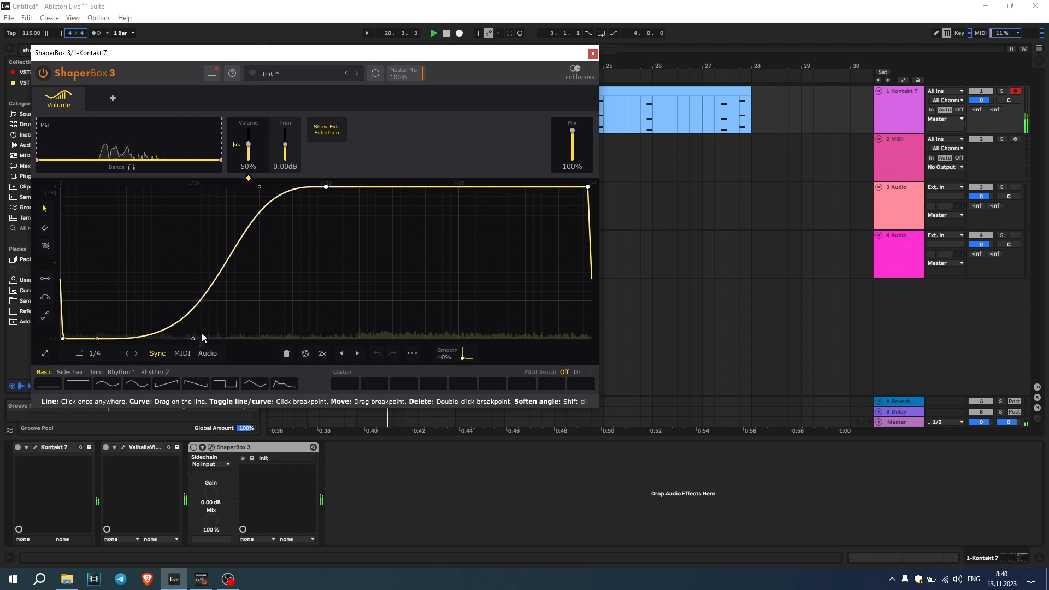
left_click_drag(572, 131, 572, 139)
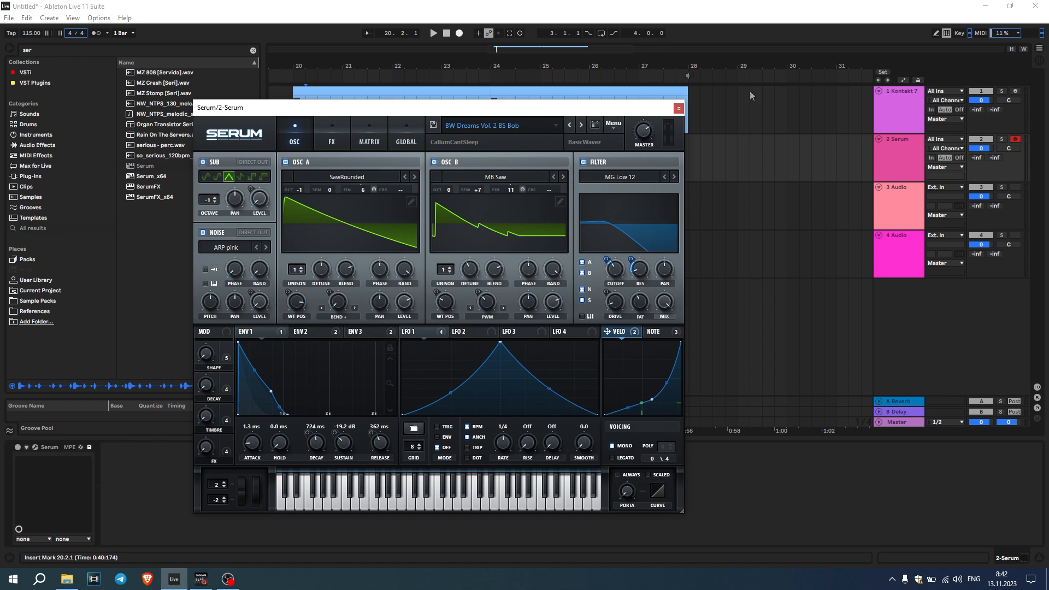
Close Serum and look through the Maestro instrument choices on the Kontakt 7 track without changing the sound
left_click(677, 109)
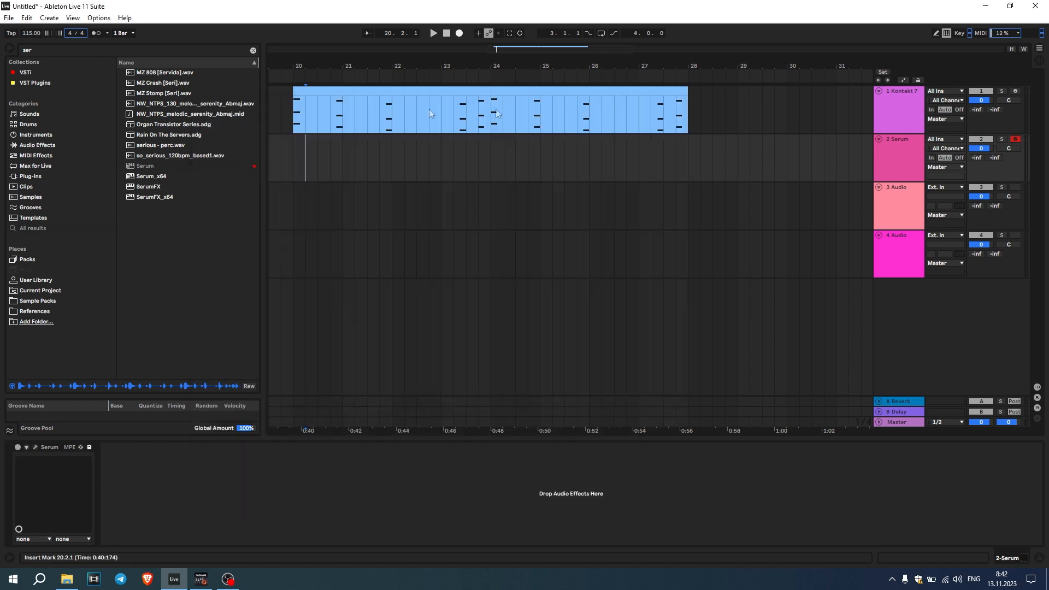
left_click(294, 123)
left_click(498, 333)
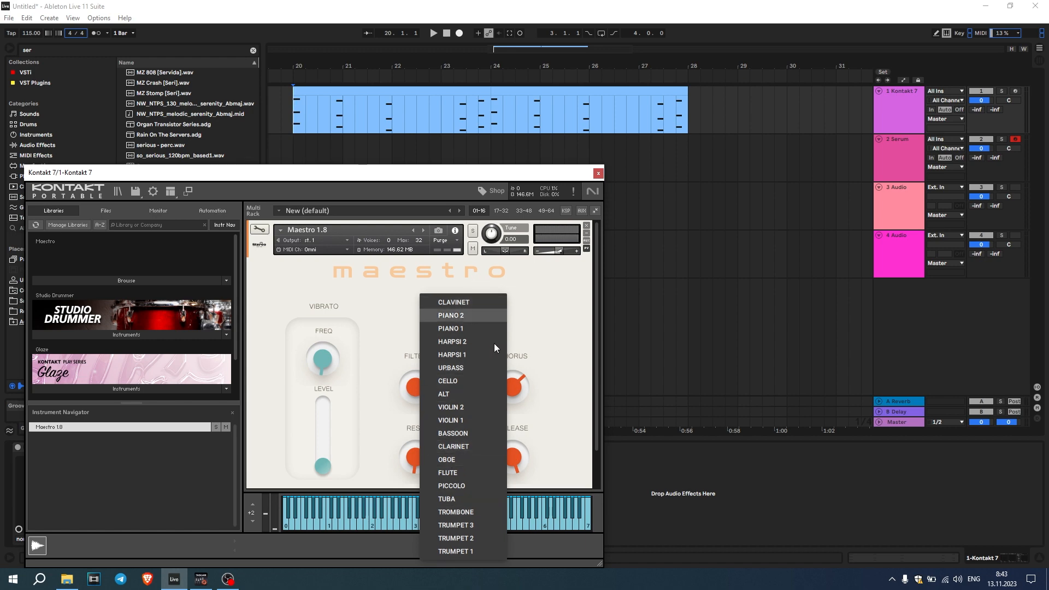
left_click(560, 274)
left_click(598, 173)
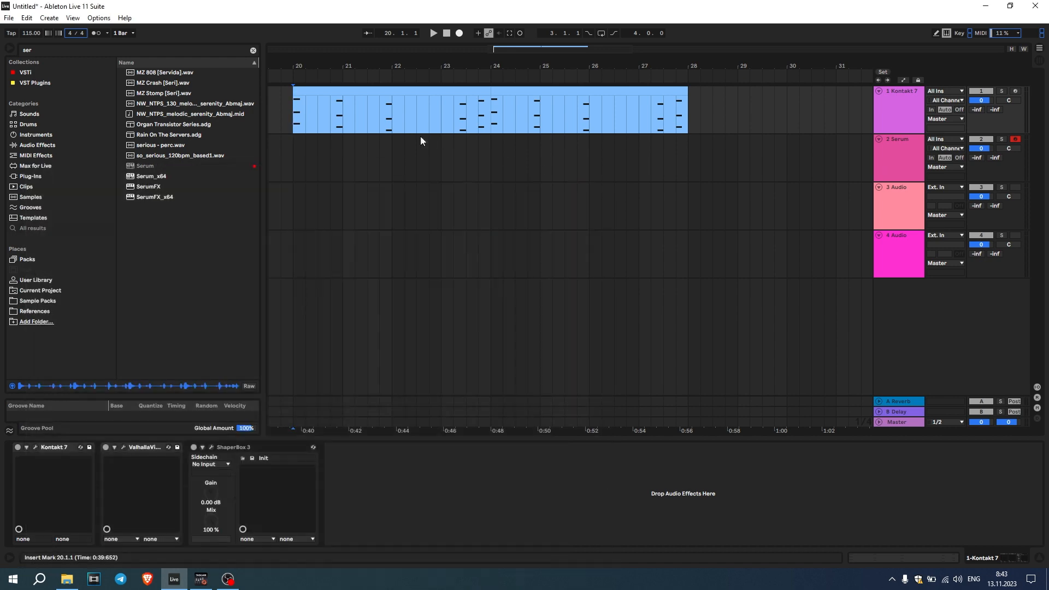
Load the BA Accelerate preset in Serum on the second track and listen to it with the chord progression
left_click(291, 156)
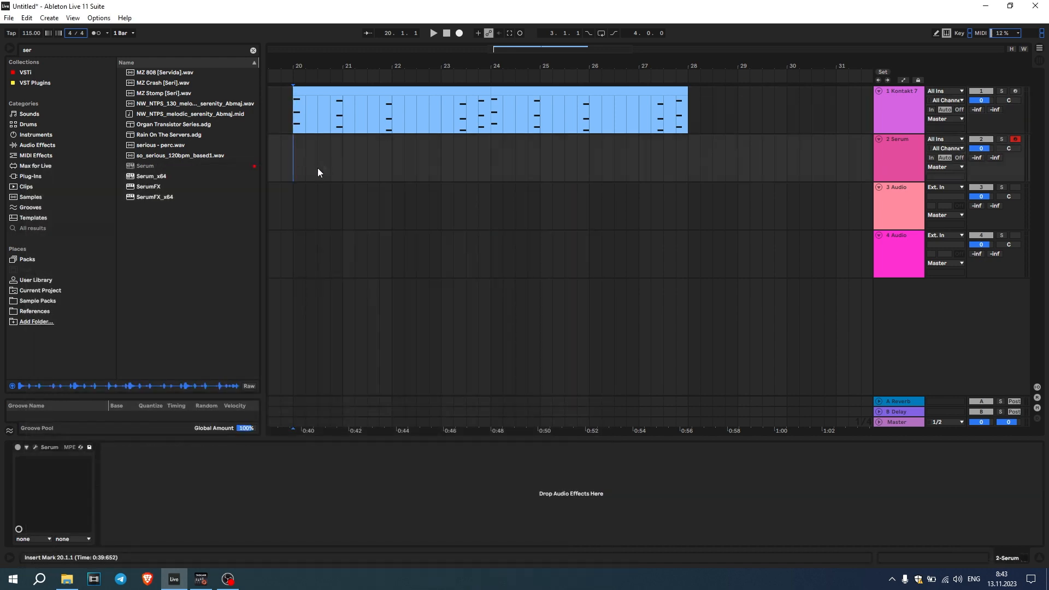
left_click(35, 446)
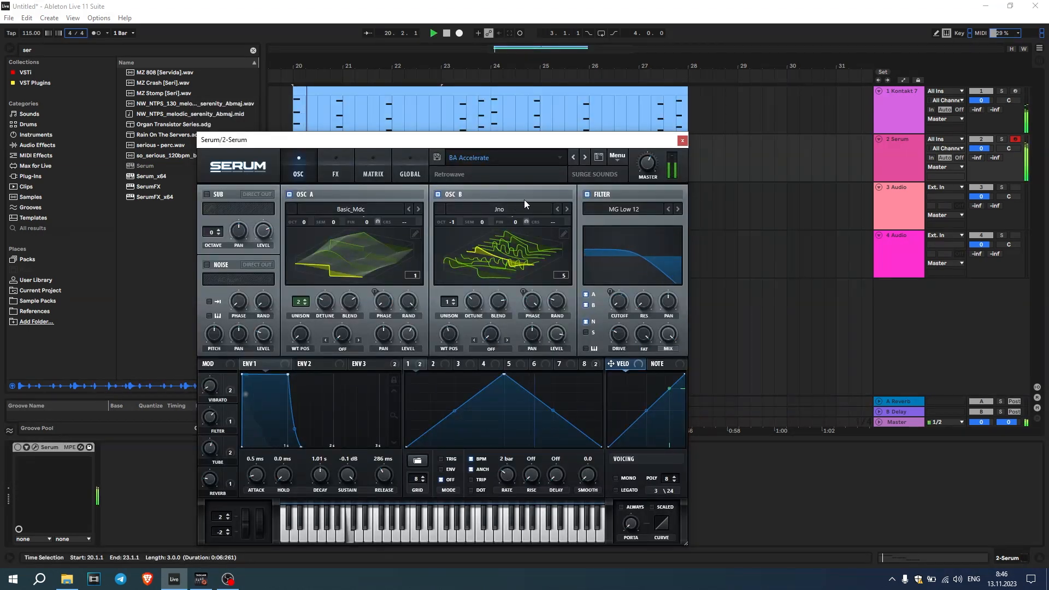
left_click_drag(516, 142, 518, 140)
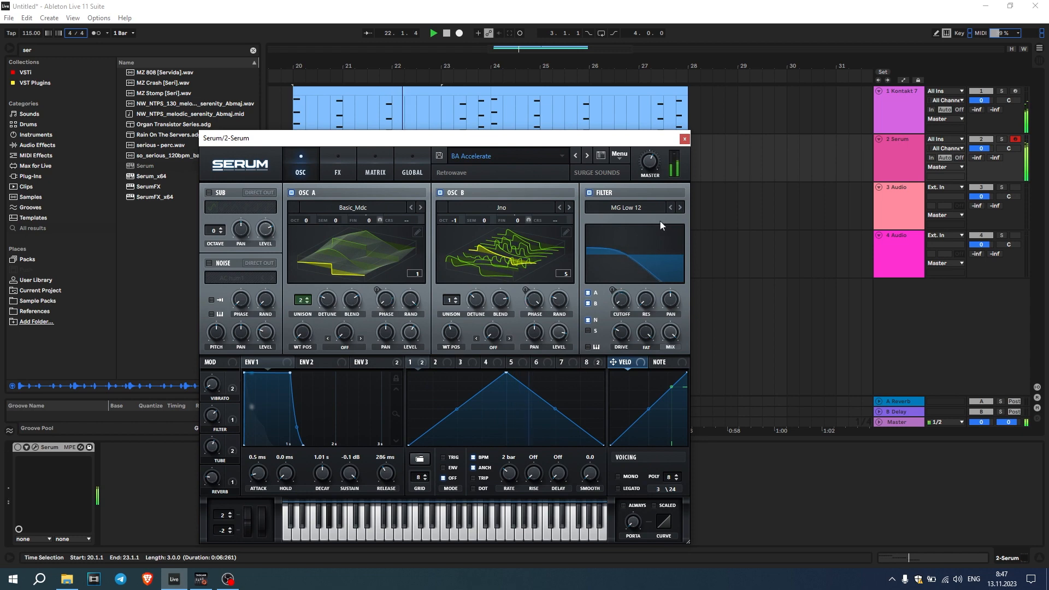
double_click(685, 141)
key("space")
Check the lowest notes of the first three chords in the Kontakt 7 clip
double_click(335, 96)
left_click(295, 401)
left_click_drag(437, 402, 451, 482)
left_click_drag(571, 413, 694, 477)
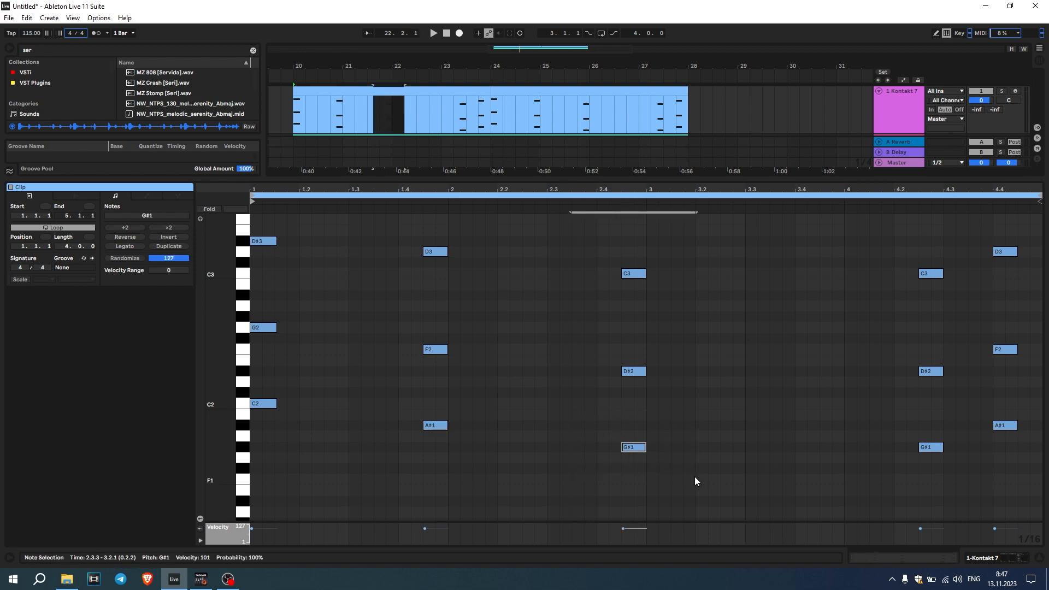
left_click_drag(649, 427, 608, 493)
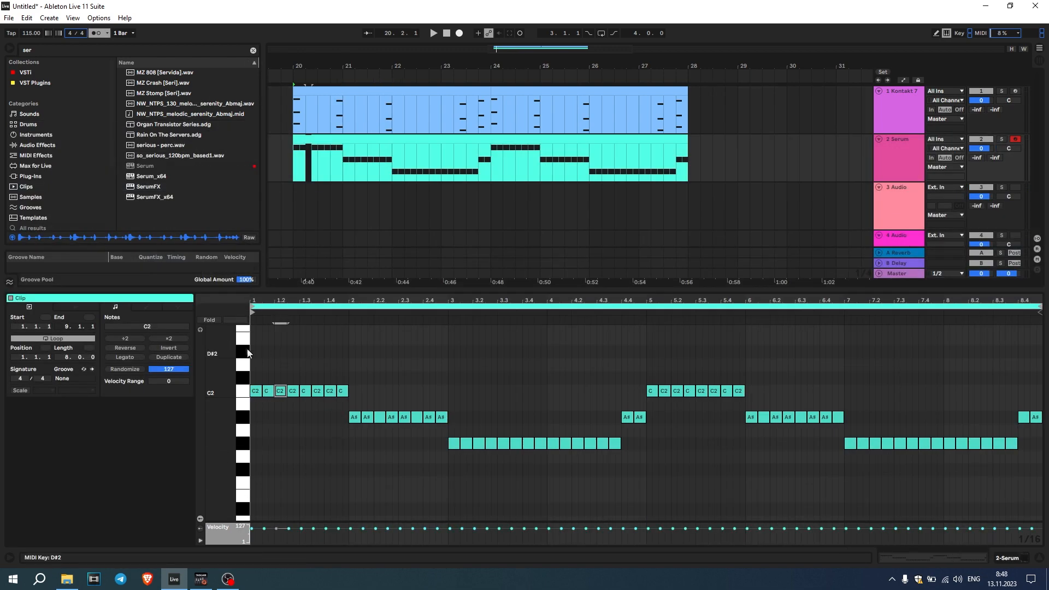
Copy ShaperBox 3 from the Kontakt 7 track to the Serum track and play the chords and bassline from bar 20
key("space")
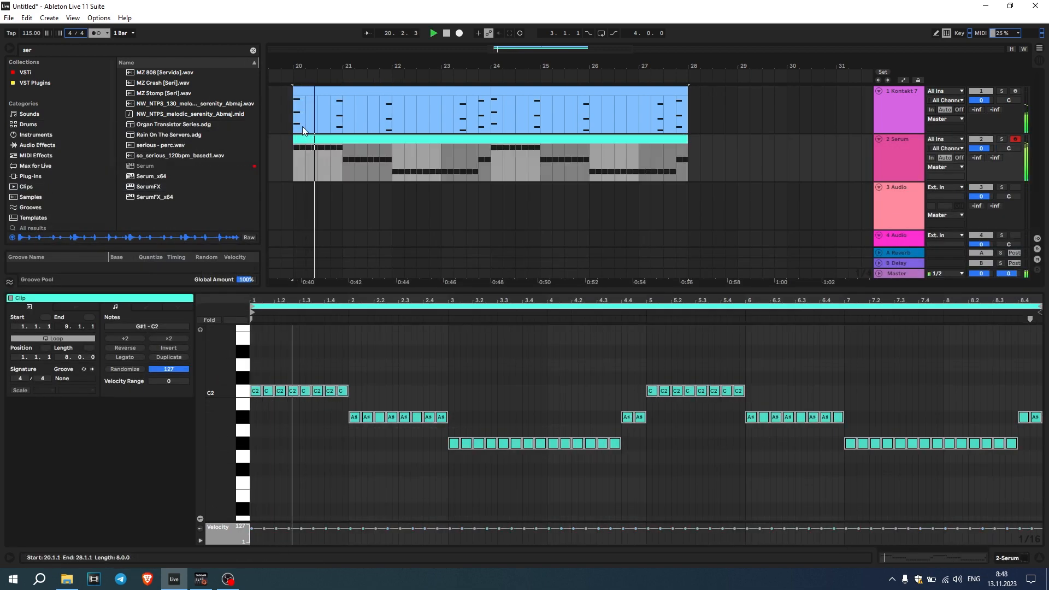
left_click(298, 121)
left_click(988, 556)
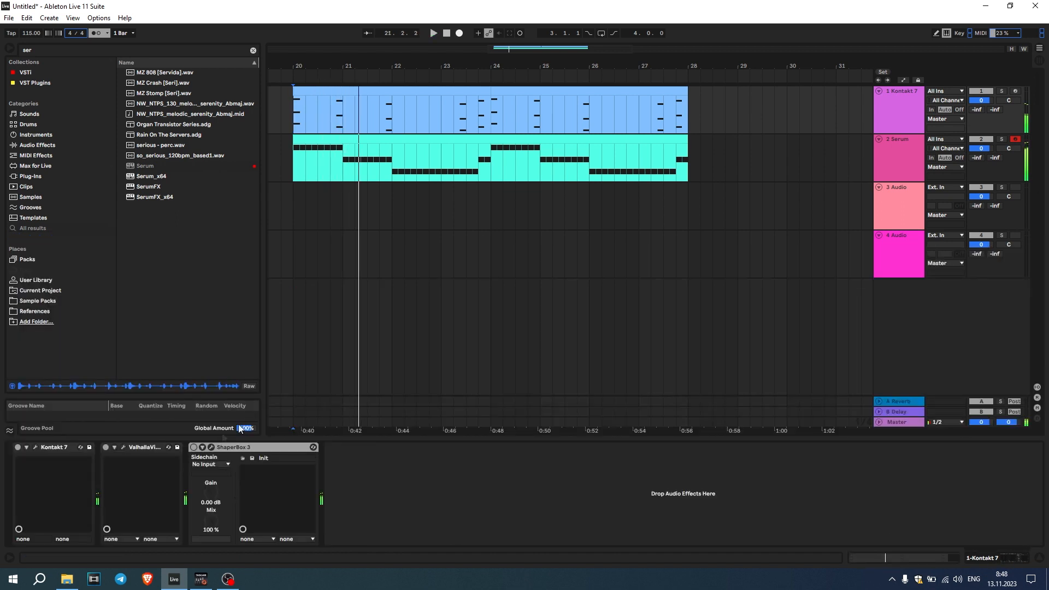
left_click(284, 166)
key("space")
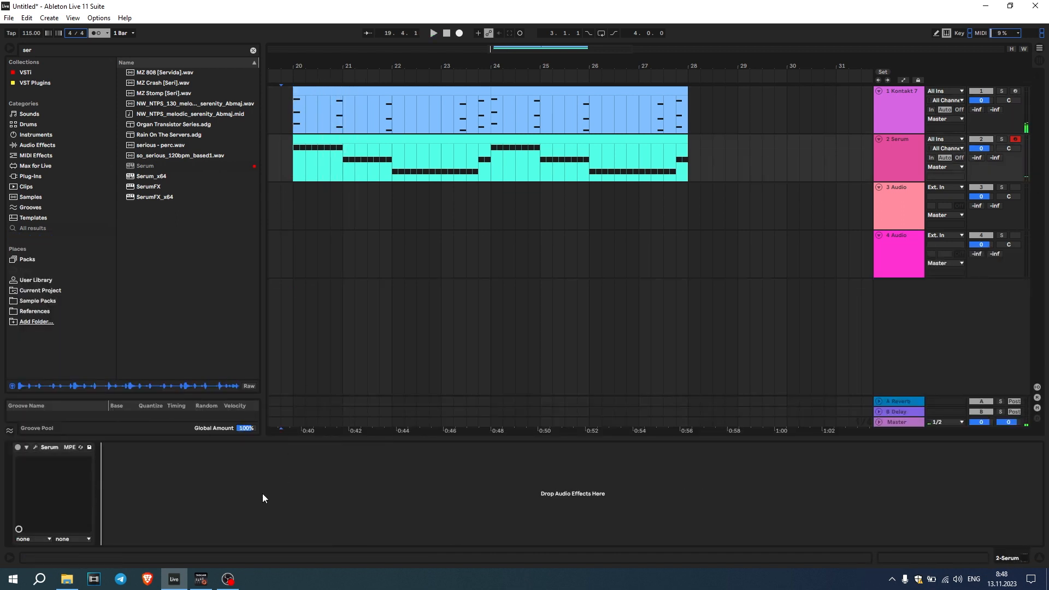
left_click(289, 174)
key("space")
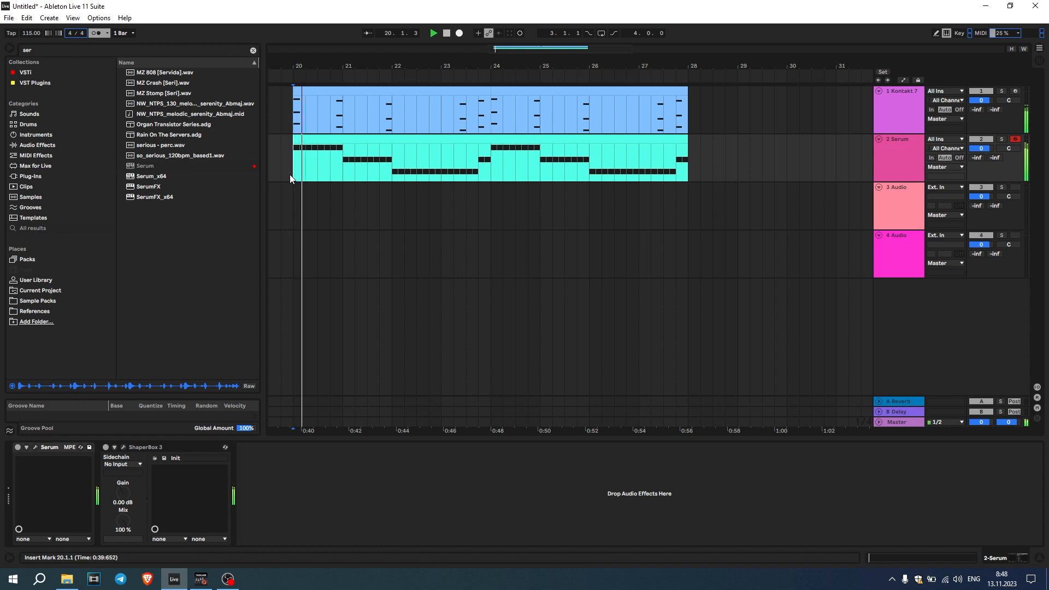
Play the chords and bassline and lower the Serum track's volume to -2.4 dB
key("plus")
scroll(306, 169, "down", 2)
scroll(313, 159, "up", 2)
scroll(313, 159, "down", 2)
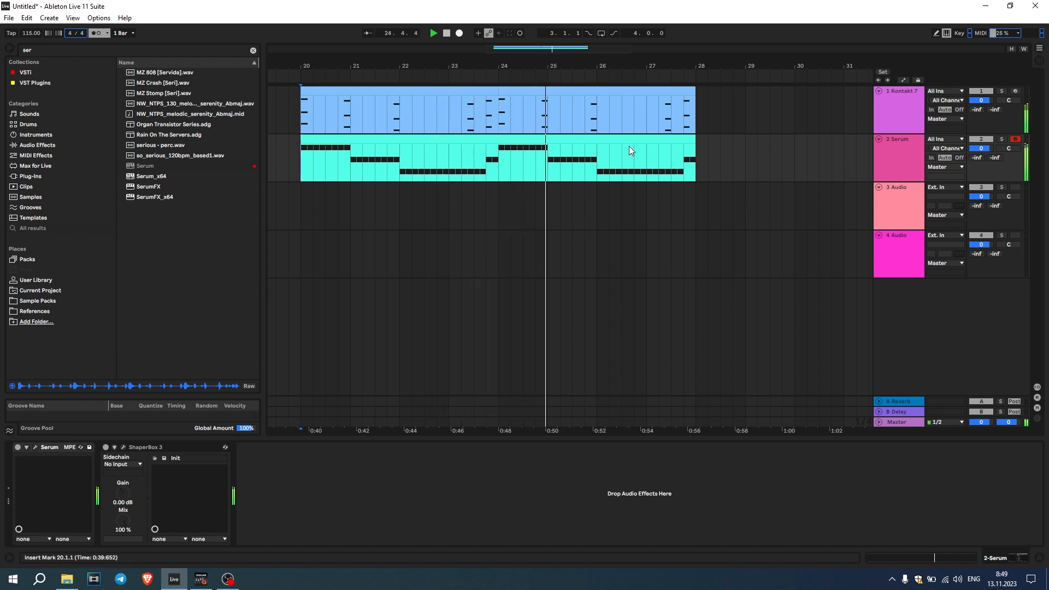
left_click_drag(976, 150, 976, 163)
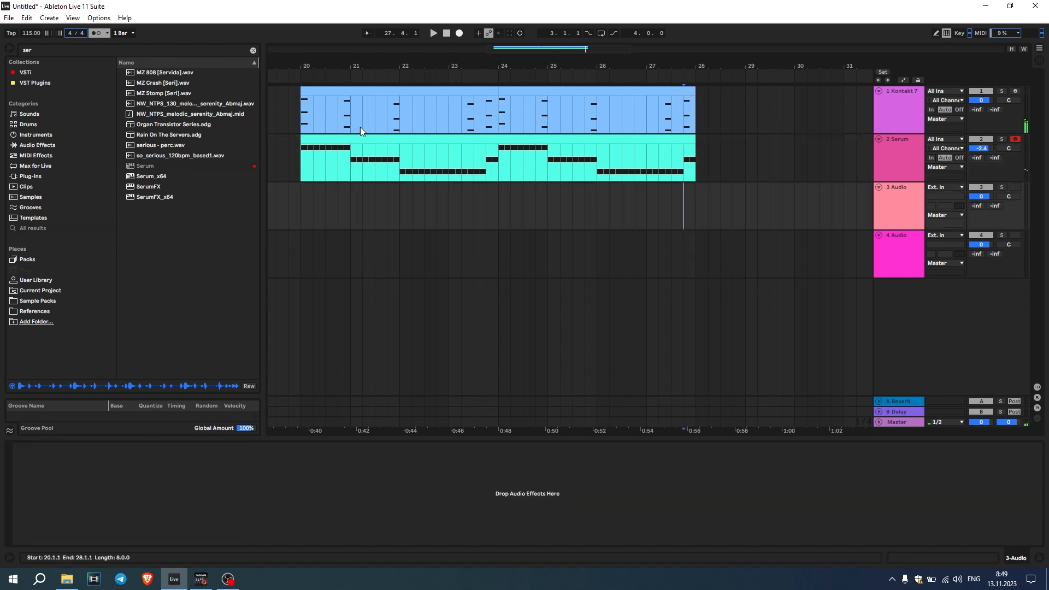
Copy the first four bars of Kontakt 7 chords to a new fifth MIDI track and lengthen each chord to the next
left_click(345, 92)
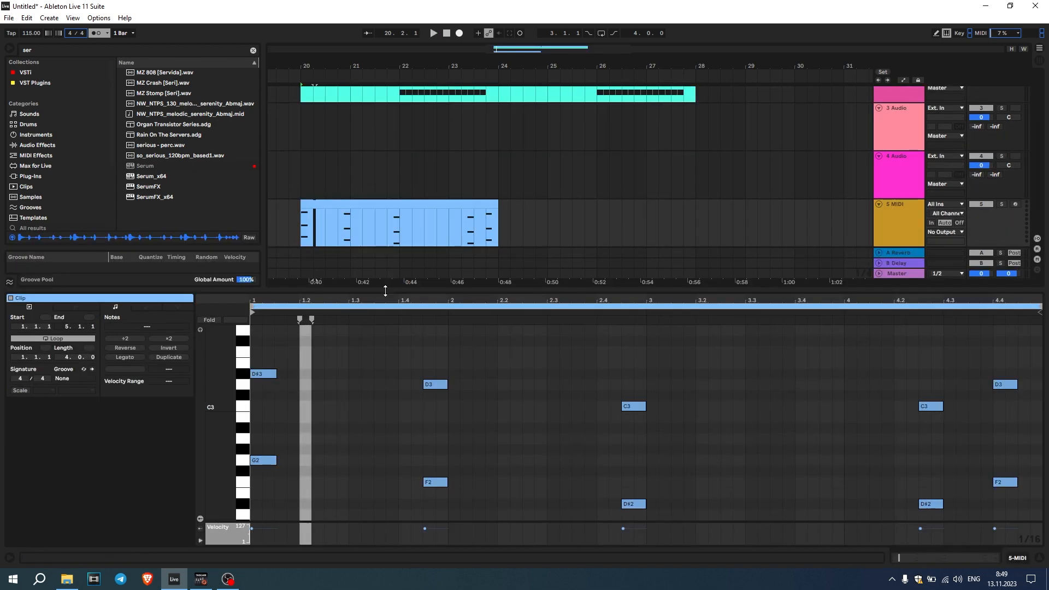
left_click_drag(384, 289, 369, 87)
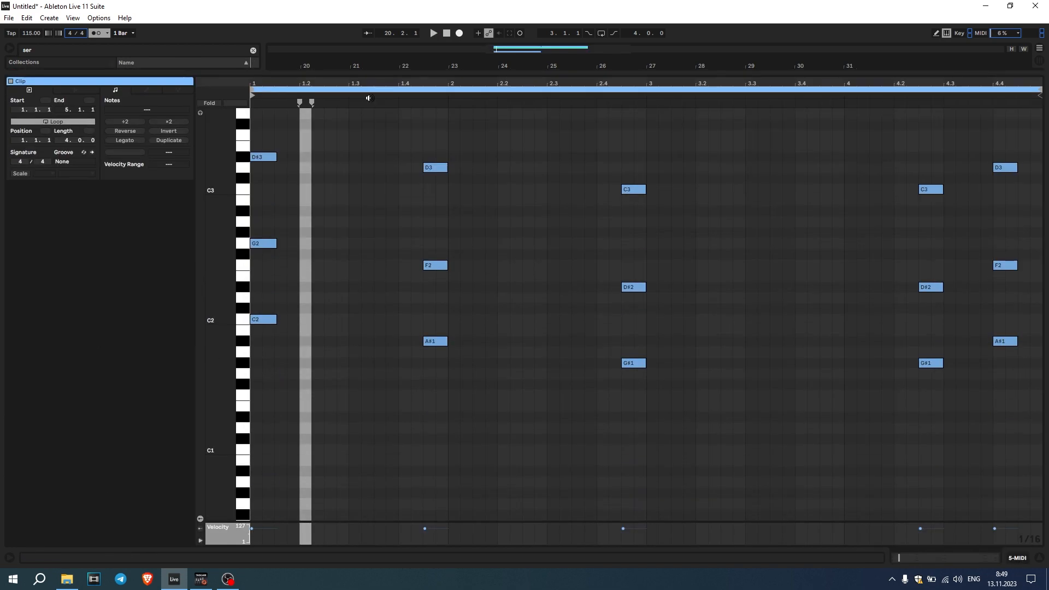
left_click_drag(286, 136, 422, 320)
left_click(443, 150)
left_click_drag(442, 150, 621, 346)
left_click_drag(645, 189, 992, 189)
left_click_drag(1007, 160, 1038, 342)
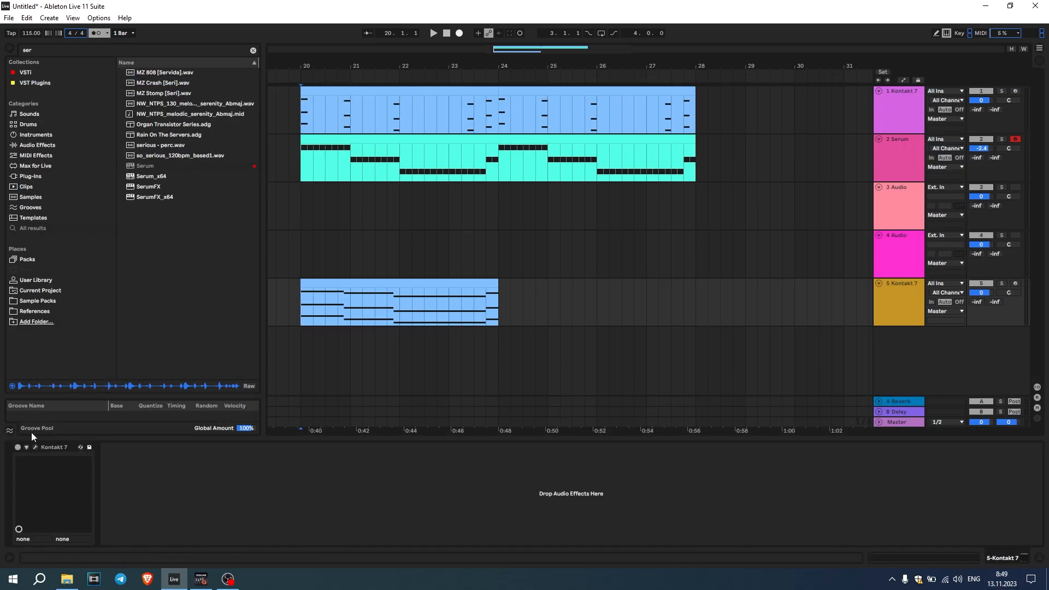
Open Kontakt 7 on the fifth track, solo the track and play its sustained chords
left_click(34, 446)
left_click(473, 334)
left_click(534, 305)
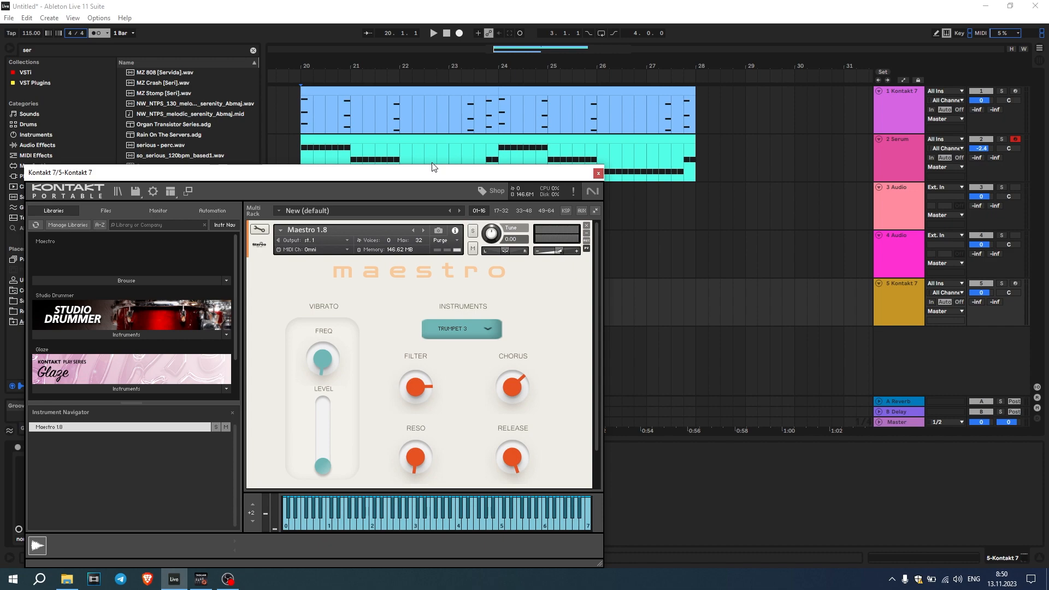
left_click_drag(431, 168, 458, 118)
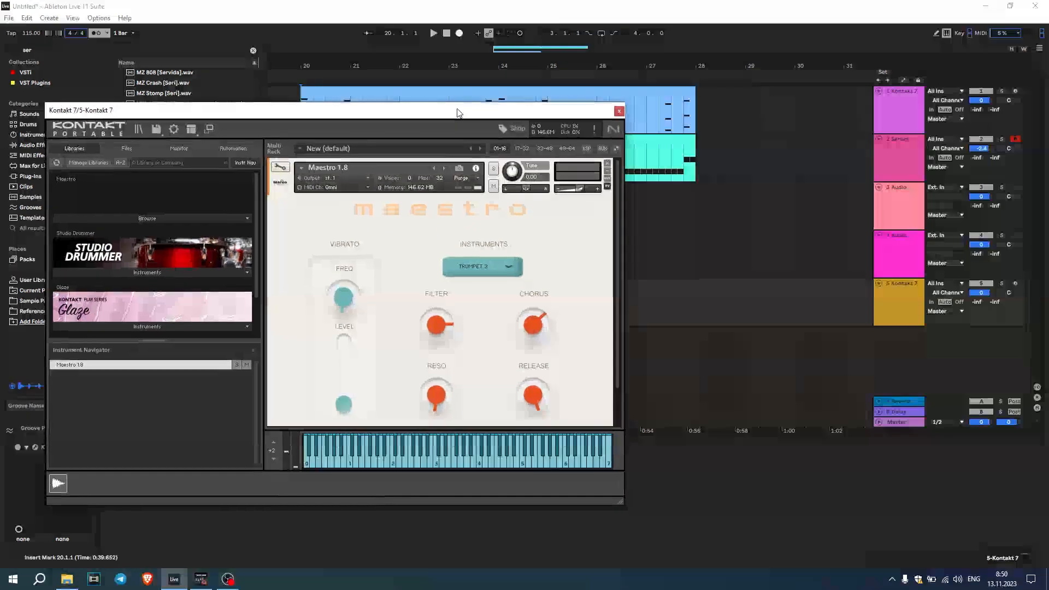
key("space")
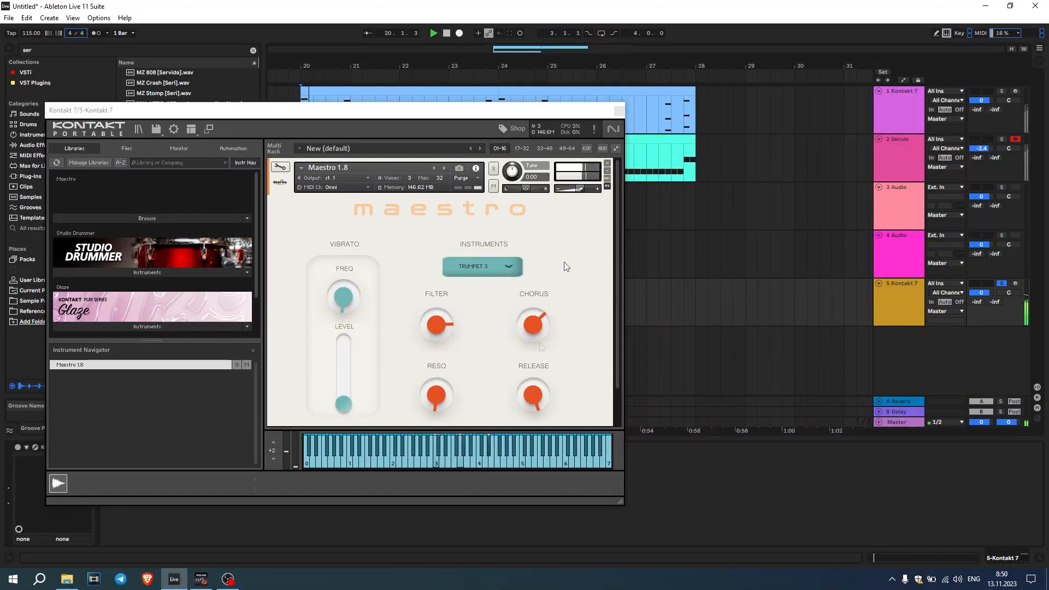
Audition Maestro 1.9 and Maestro 1.92 on the fifth track's chords and return to Maestro 1.8 with UPBASS
left_click(473, 266)
key("space")
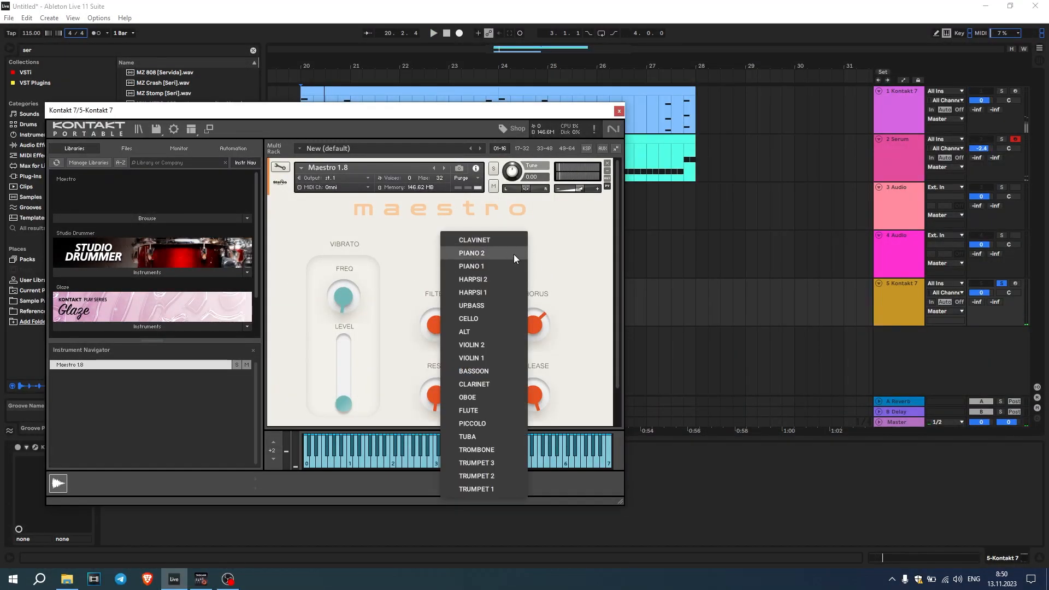
left_click(471, 306)
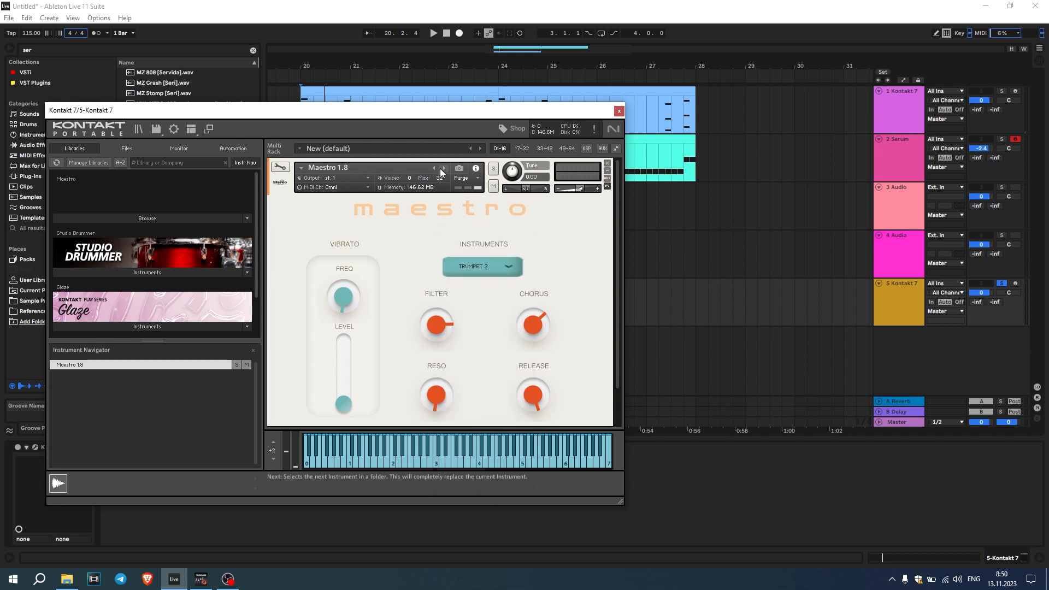
key("space")
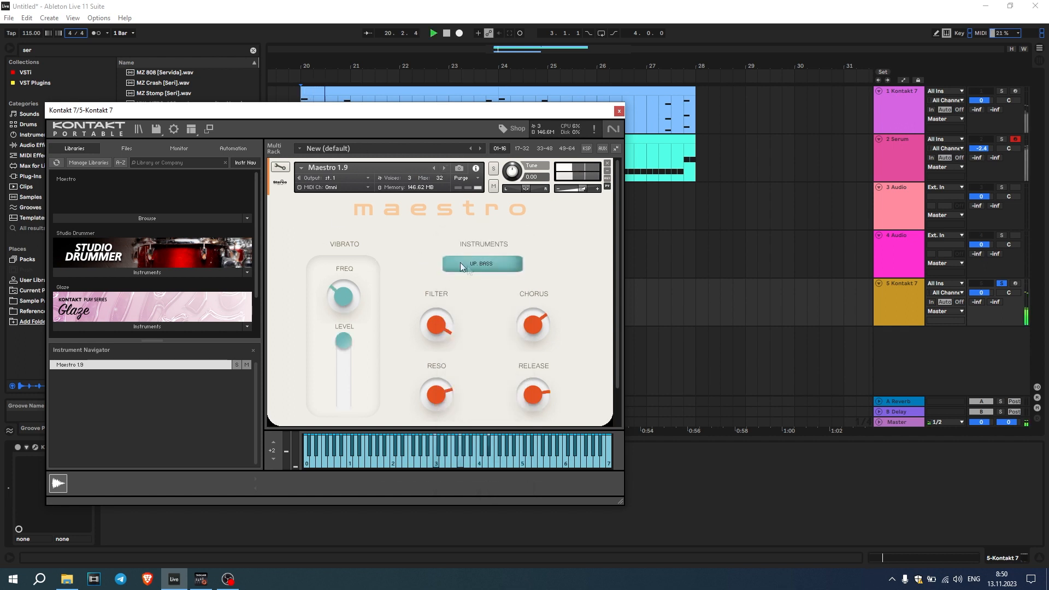
key("space")
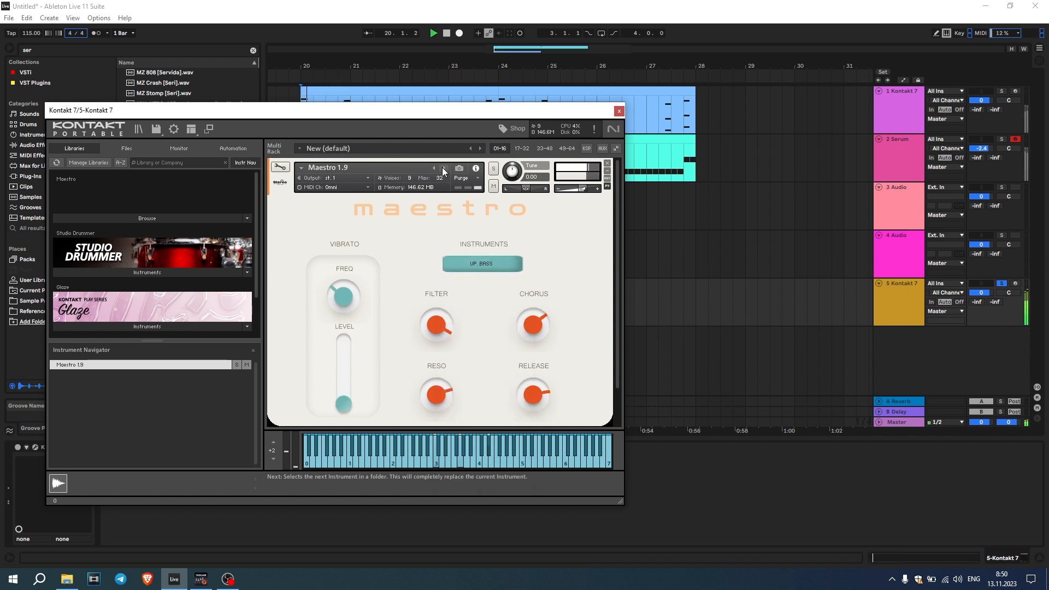
left_click(443, 168)
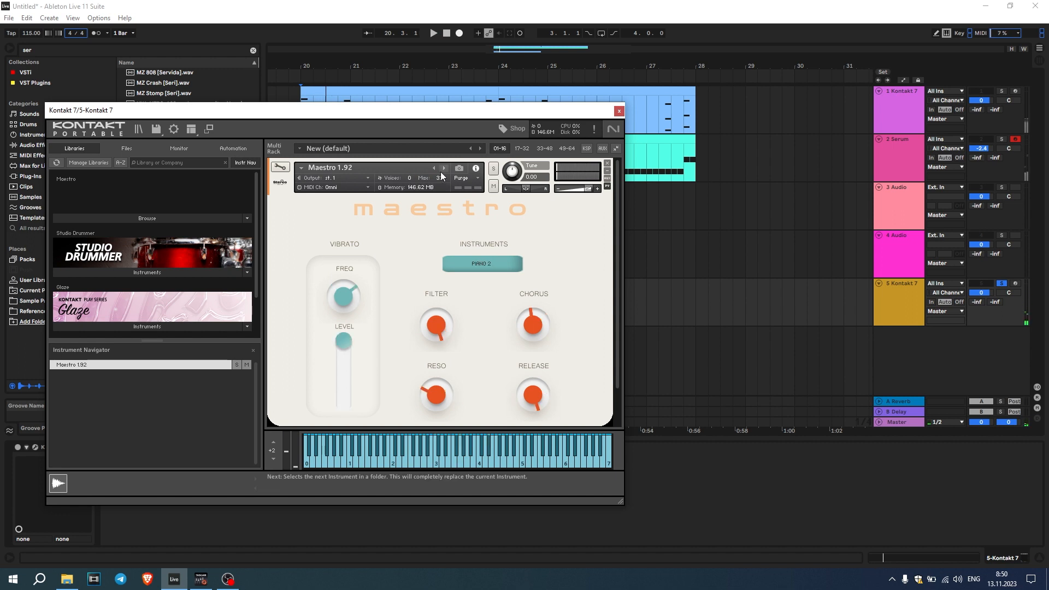
left_click(443, 169)
key("space")
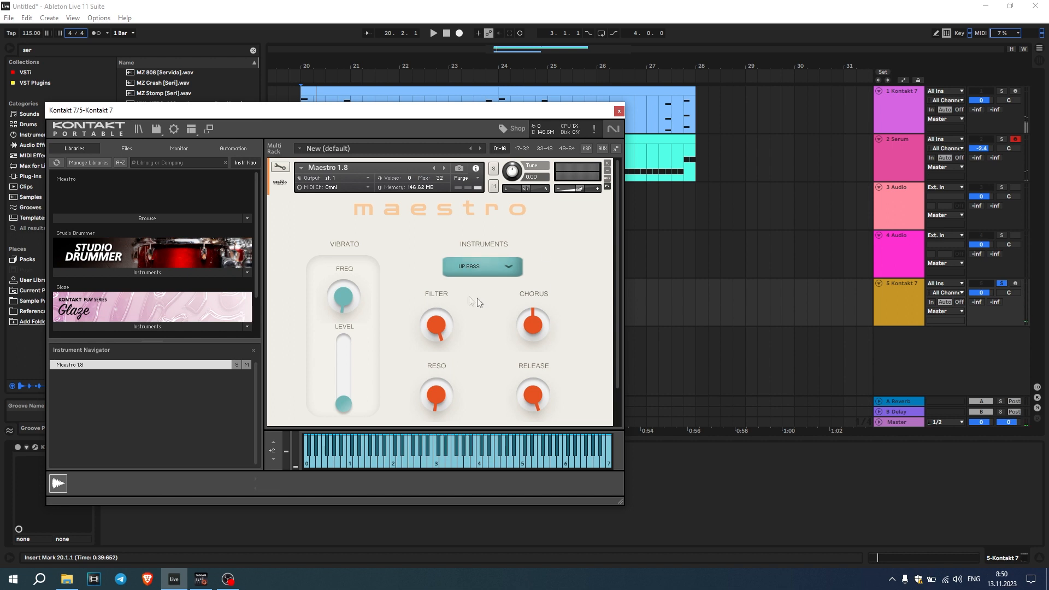
Set the fifth track's Maestro instrument to PIANO 1 and close Kontakt 7
left_click(518, 266)
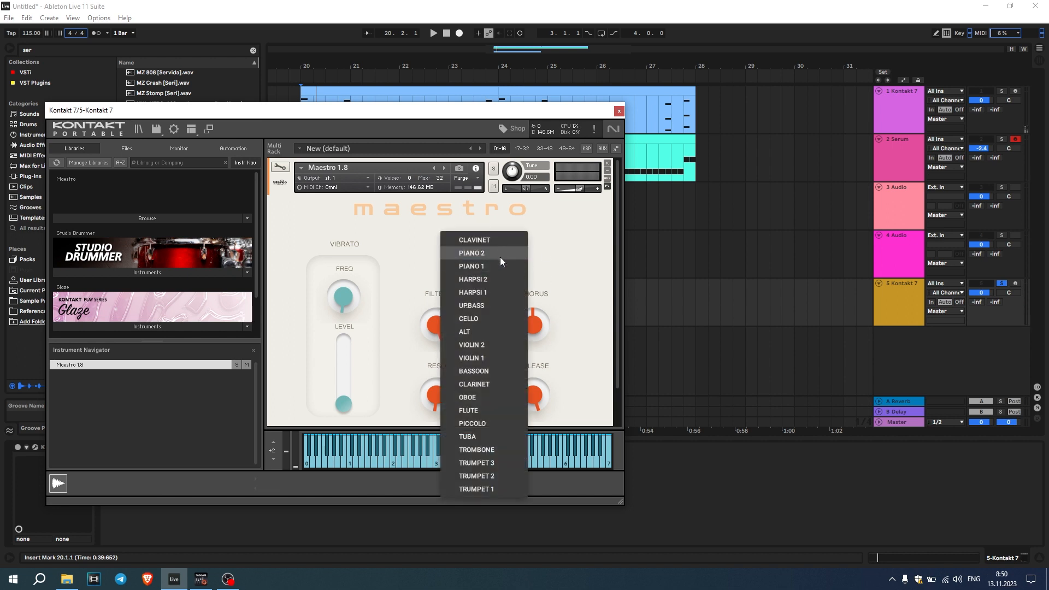
left_click(497, 264)
left_click(616, 112)
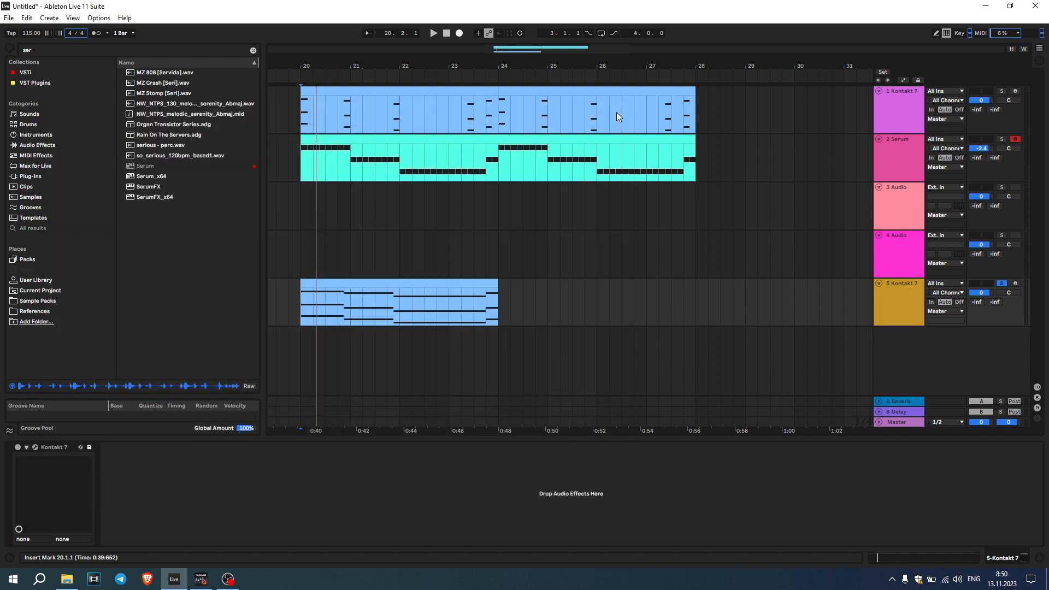
Repeat the fifth track's chords up to bar 28 and add an Arpeggiator in the DownUp style before Kontakt 7
key("BackSpace")
key("space")
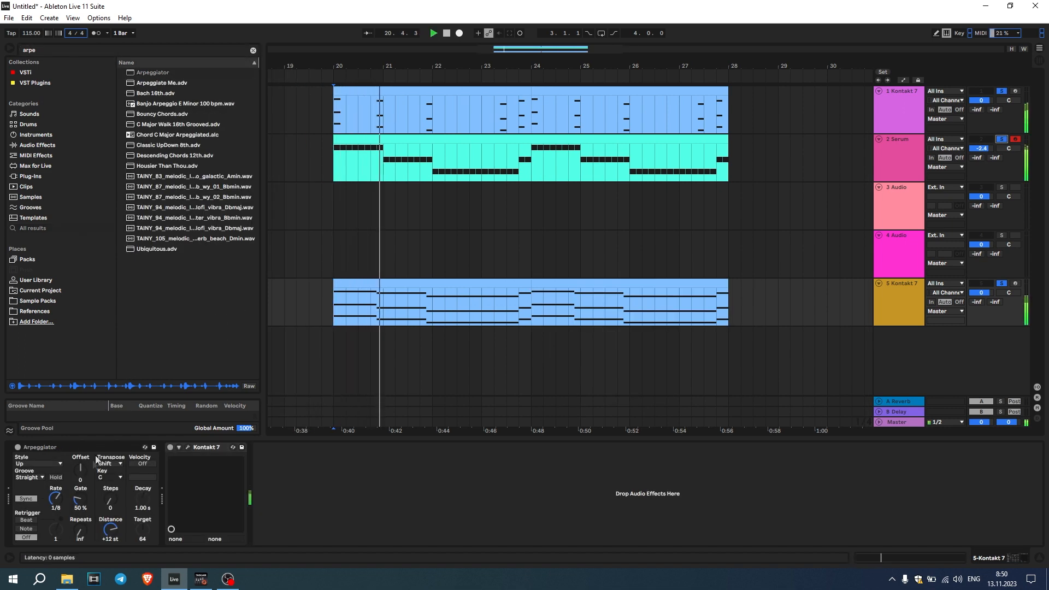
left_click(55, 463)
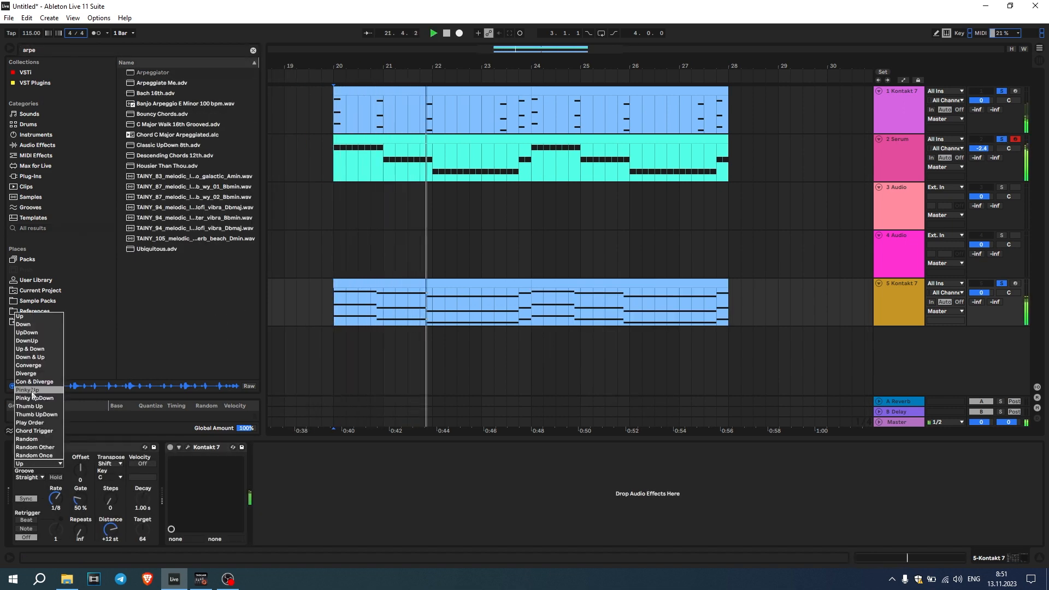
left_click(38, 397)
left_click(38, 464)
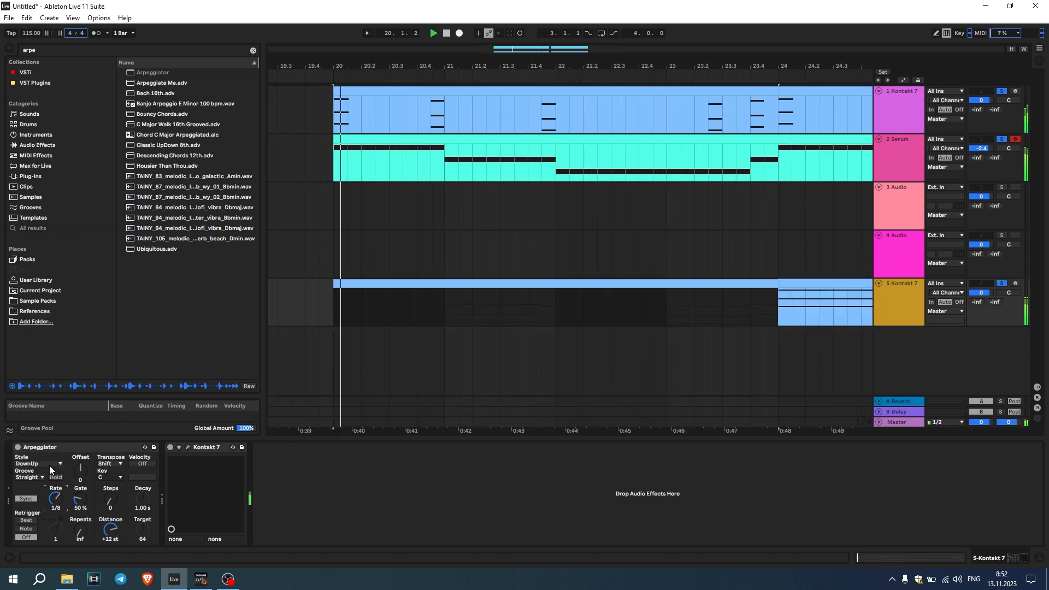
Look through the Arpeggiator's styles during playback without changing the selected one
left_click(57, 463)
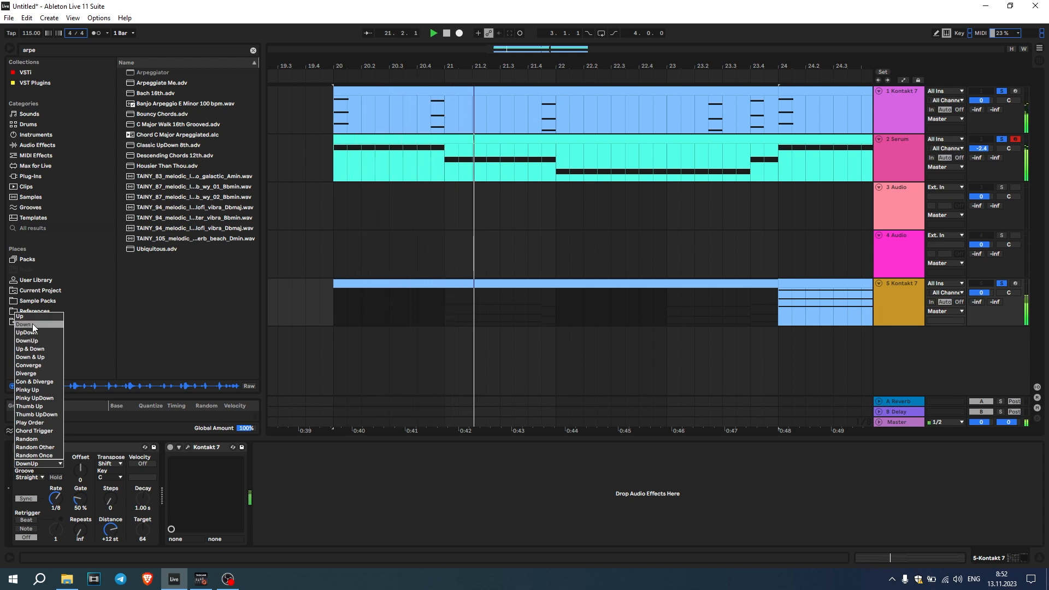
left_click(392, 453)
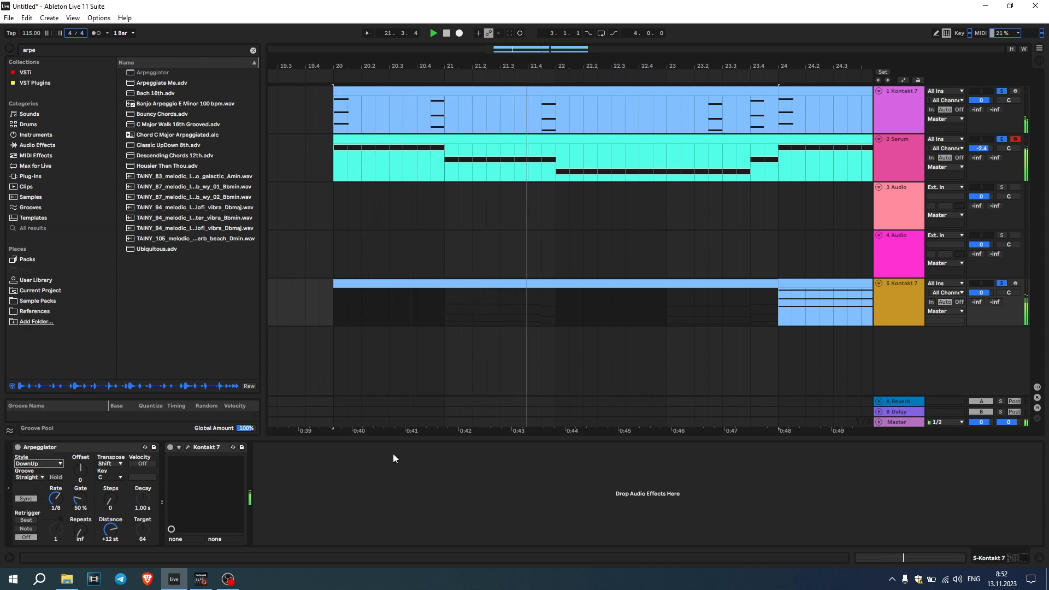
left_click(54, 463)
left_click(190, 476)
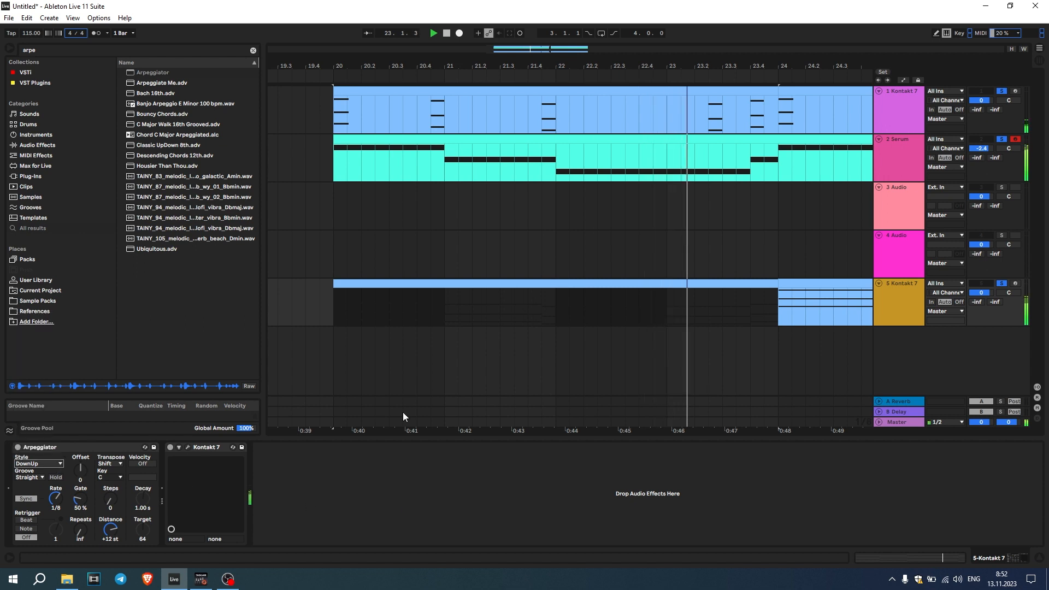
Try duplicating the fifth track's bar 24 to 28 chord clip to bar 28
scroll(417, 371, "down", 2)
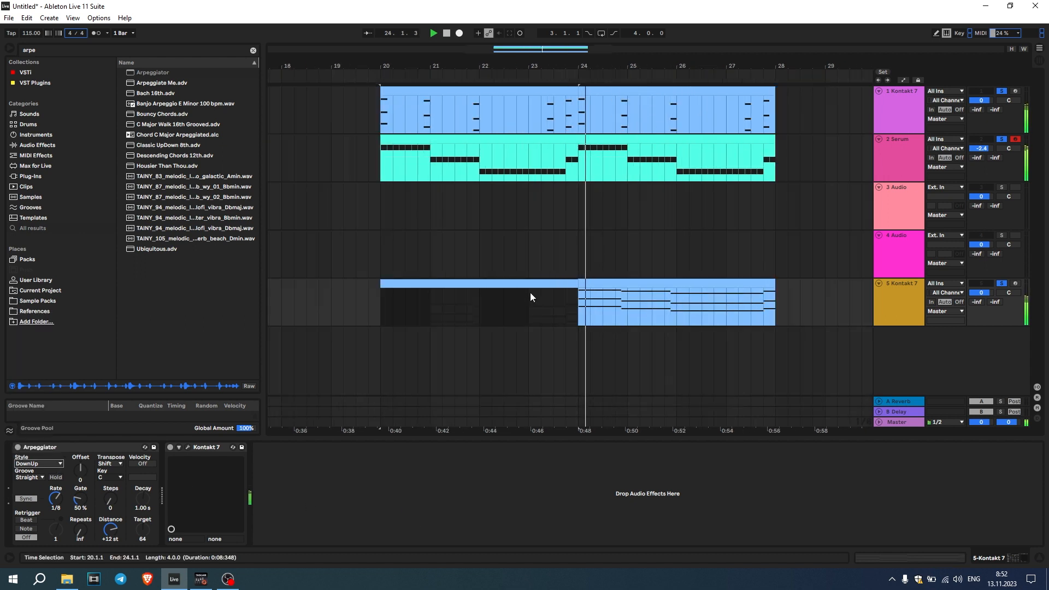
left_click(635, 283)
key("ctrl+d")
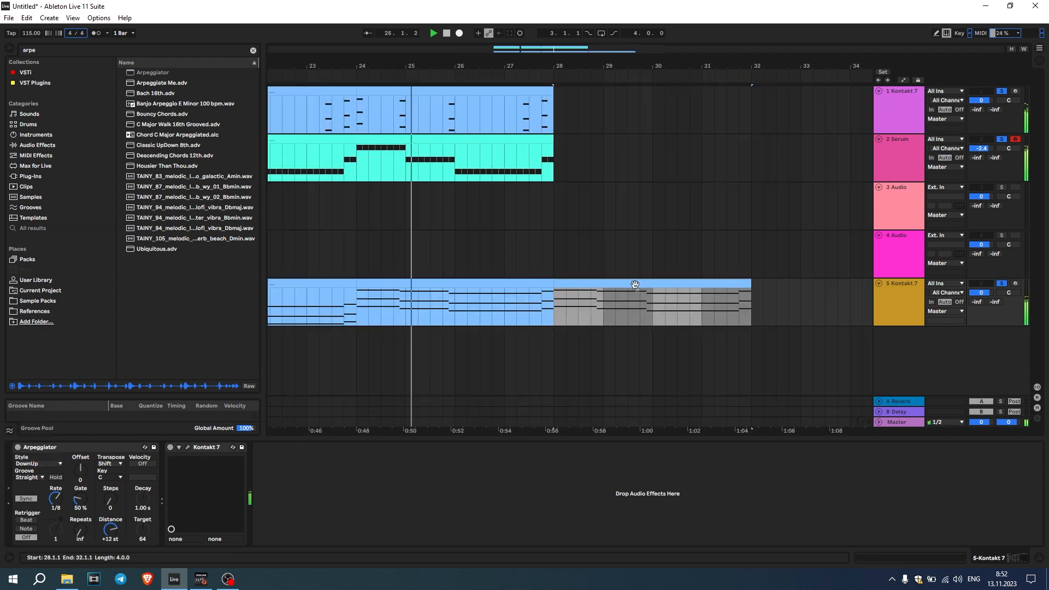
key("ctrl+z")
Transpose all notes in the fifth track's bar 24 to 28 chord clip down one octave
double_click(472, 297)
left_click_drag(510, 474, 496, 502)
key("ctrl+a")
key("shift+Down")
key("space")
scroll(450, 262, "down", 5)
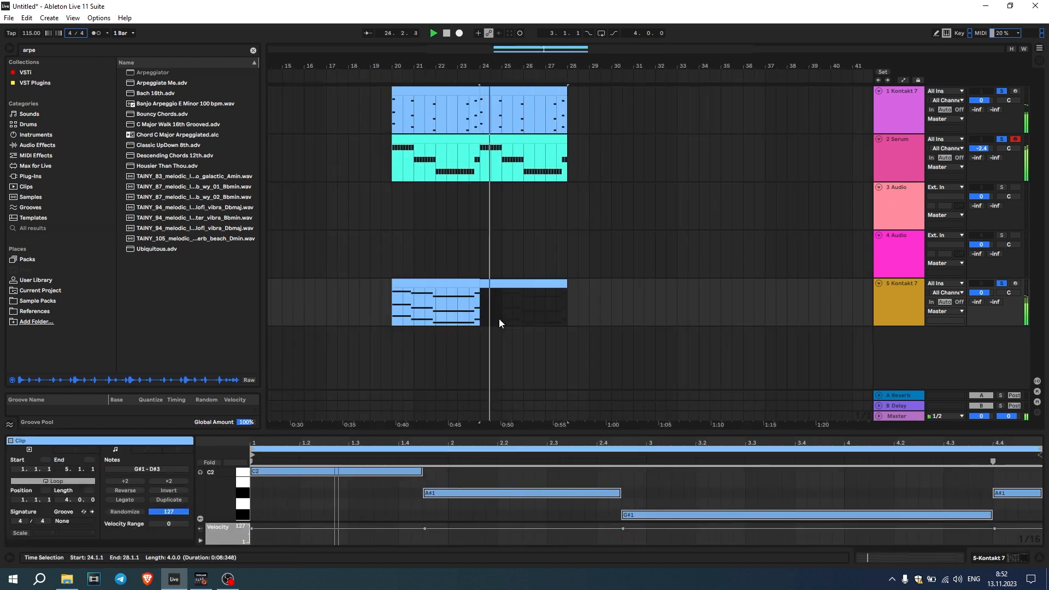
left_click(775, 508)
Reopen Kontakt 7 on the fifth track, set the Maestro instrument to HARPSI 1 and play from bar 20
key("shift+Tab")
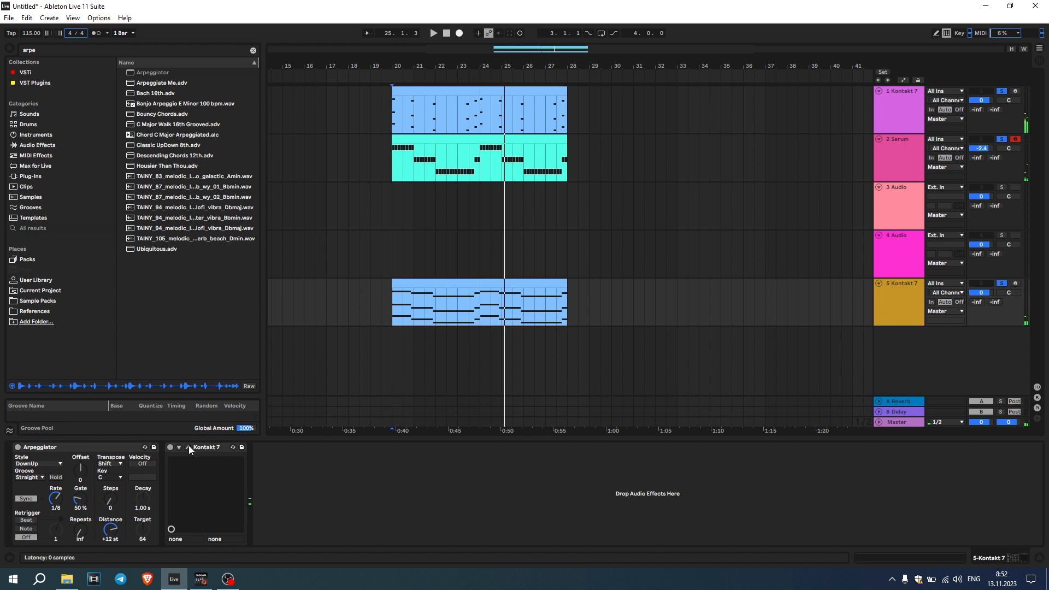
left_click(188, 446)
left_click(486, 259)
left_click(480, 286)
left_click_drag(467, 111, 568, 300)
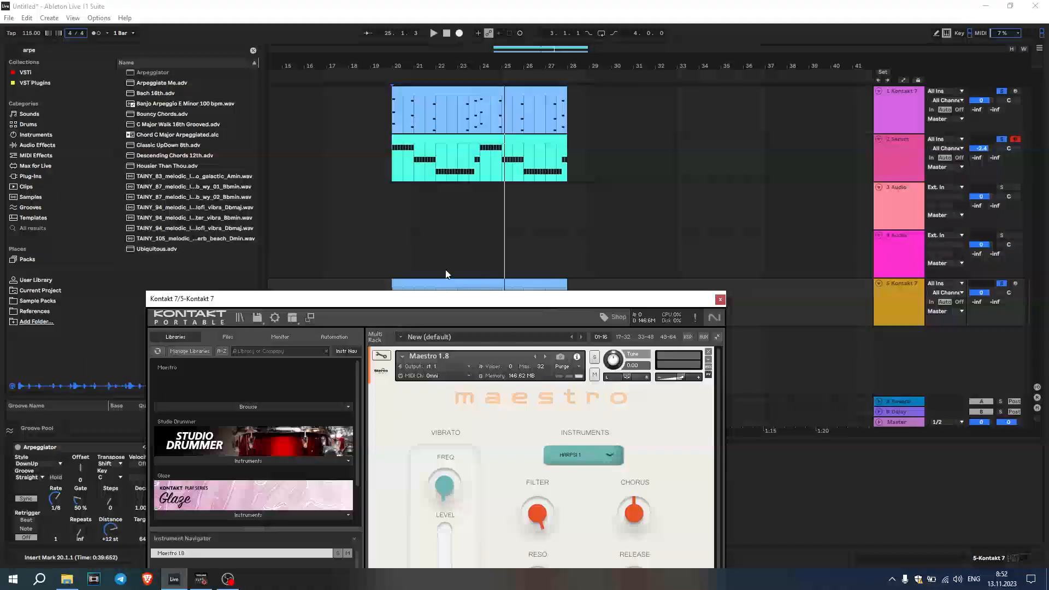
left_click(393, 251)
key("space")
Lower the filter and raise the chorus in the fifth track's Maestro instrument during playback
left_click(395, 319)
left_click_drag(537, 388, 532, 412)
left_click_drag(641, 388, 639, 375)
Try the HARPSI 2 instrument in Maestro on the arpeggiated chords
left_click(611, 329)
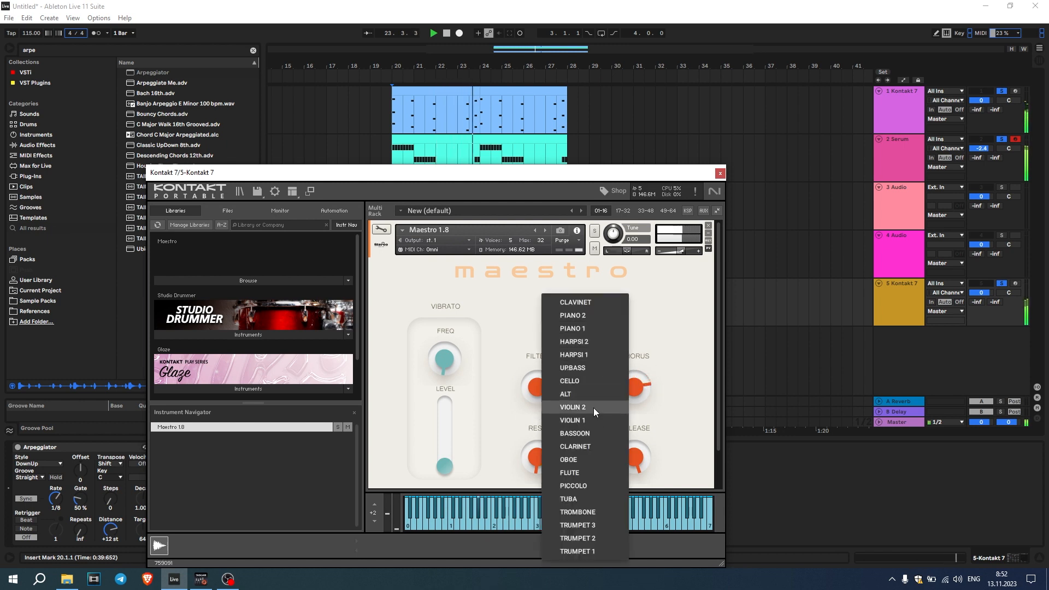
left_click(581, 339)
left_click(611, 328)
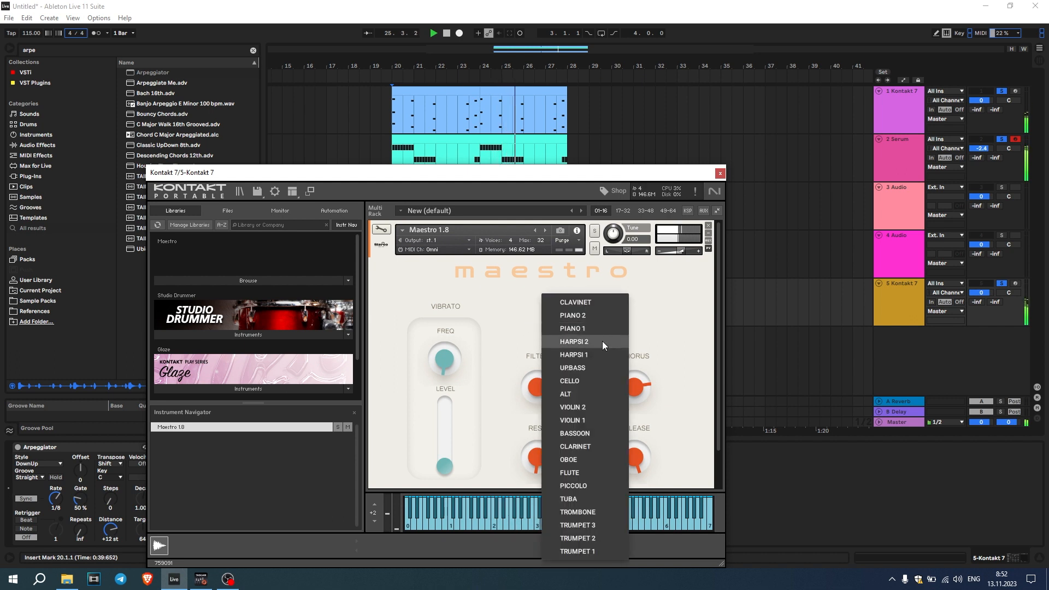
left_click(602, 341)
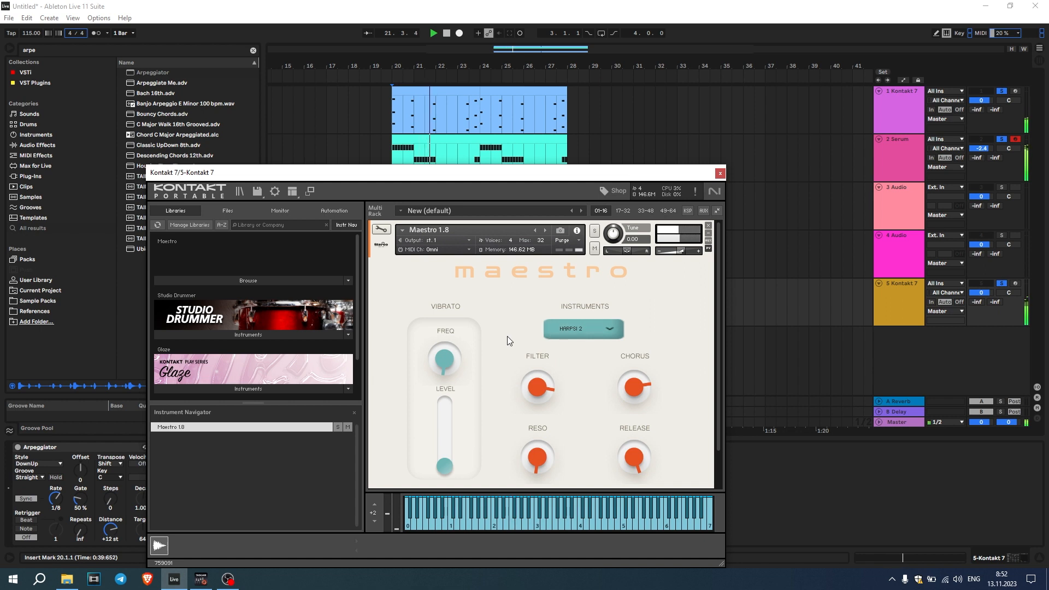
Set the Maestro instrument to CLARINET and lower its chorus and release
left_click(602, 335)
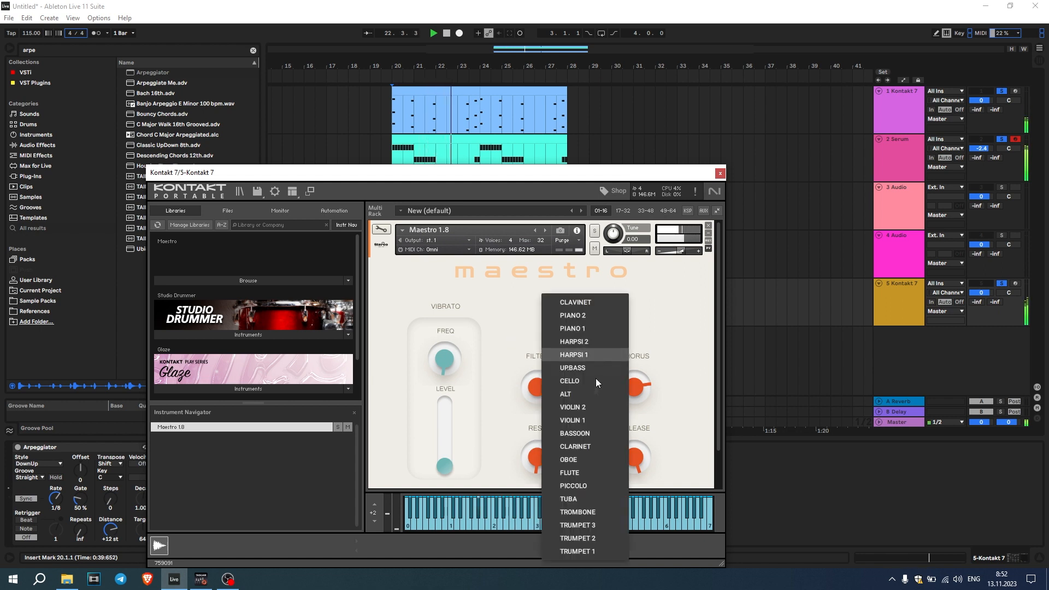
left_click(581, 441)
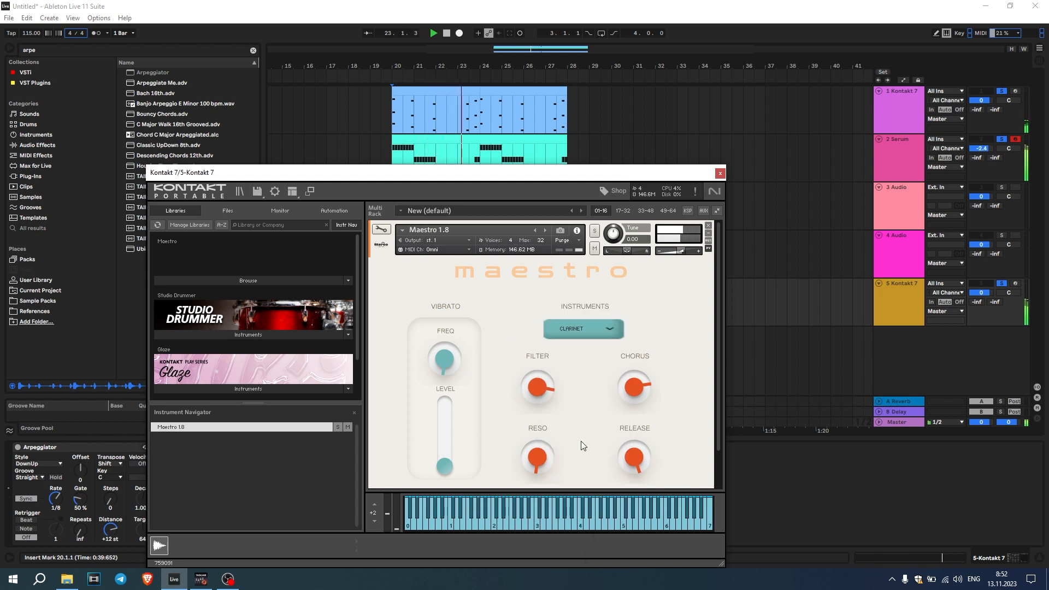
left_click(604, 330)
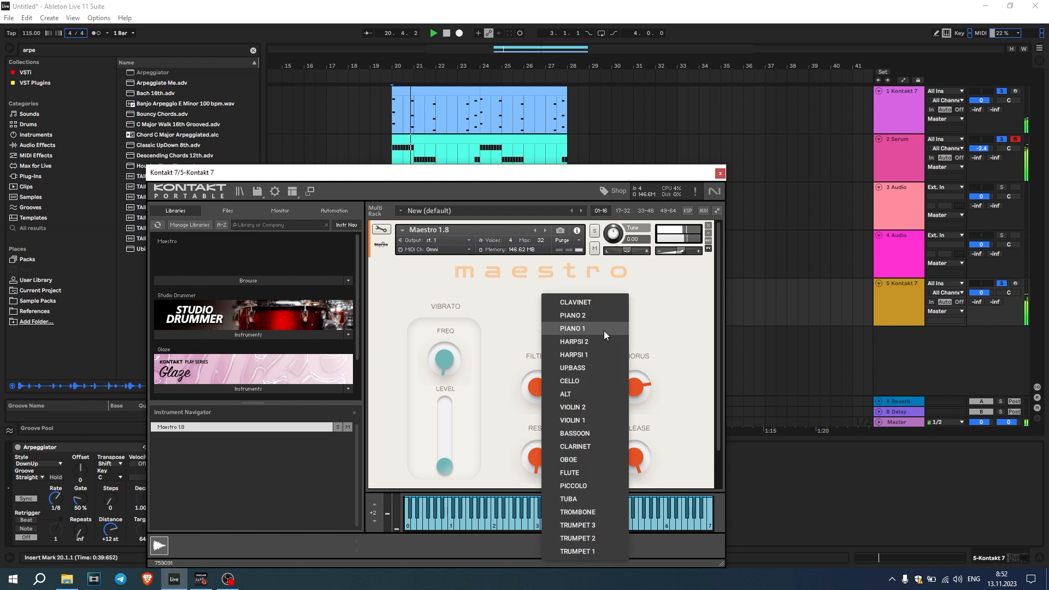
left_click(657, 344)
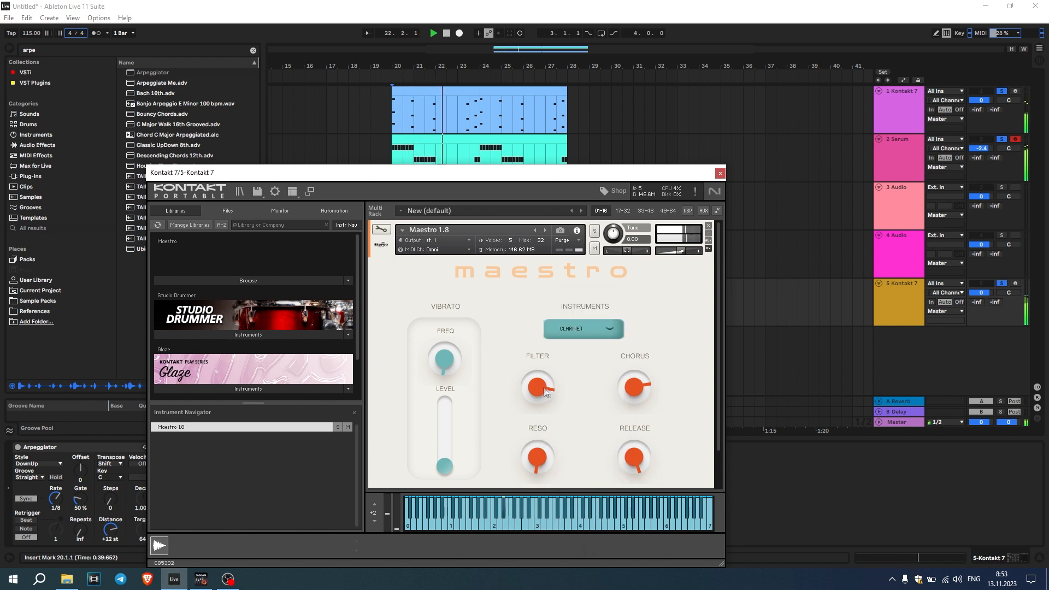
left_click_drag(632, 447, 628, 490)
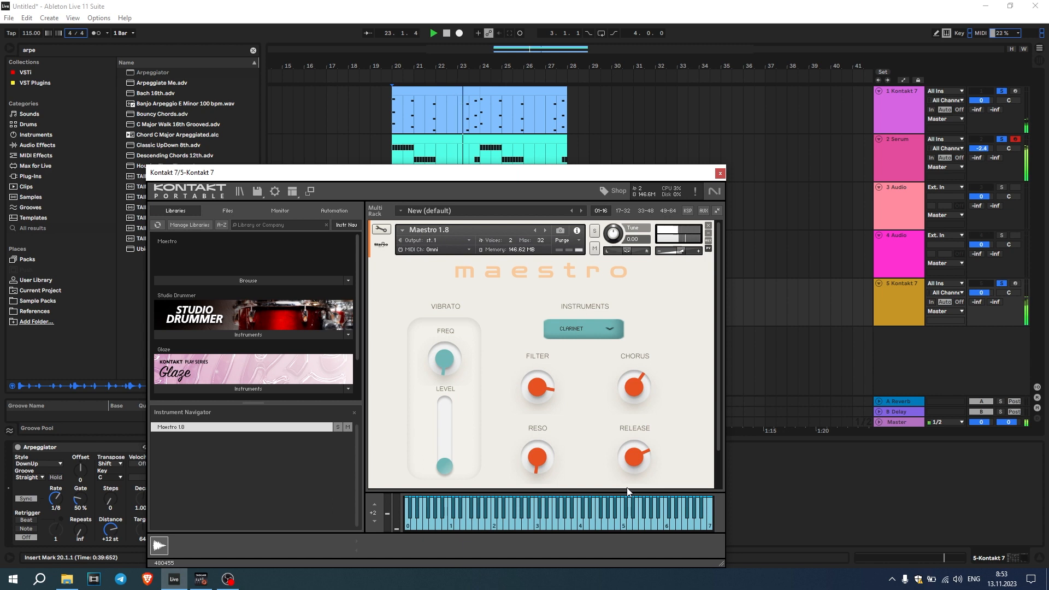
Raise the resonance in the fifth track's Maestro instrument, switch the sound to PIANO 2 and play it from bar 20
left_click_drag(535, 458, 526, 435)
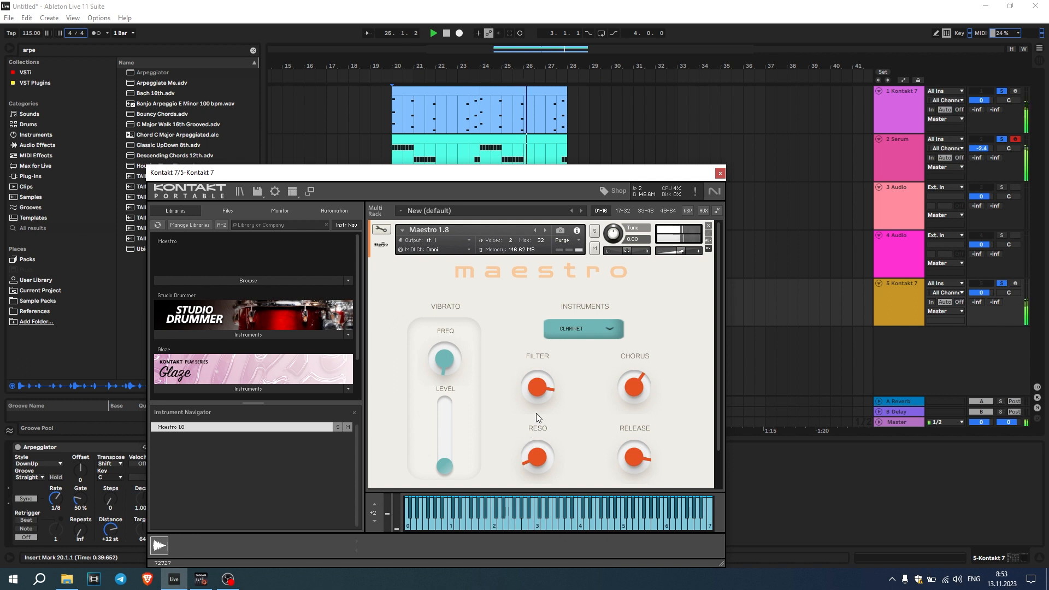
key("space")
left_click(578, 327)
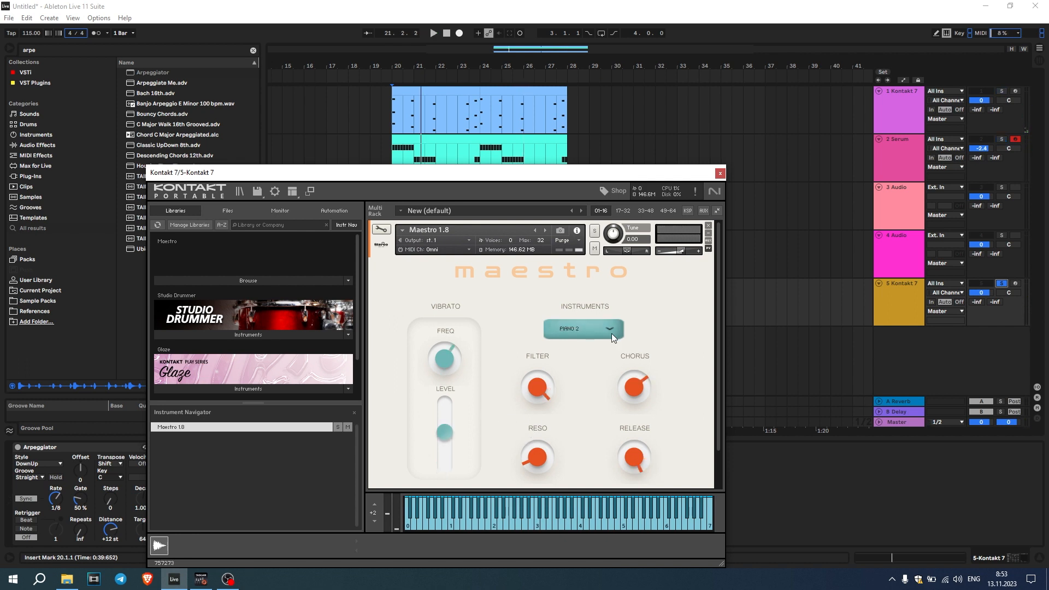
key("space")
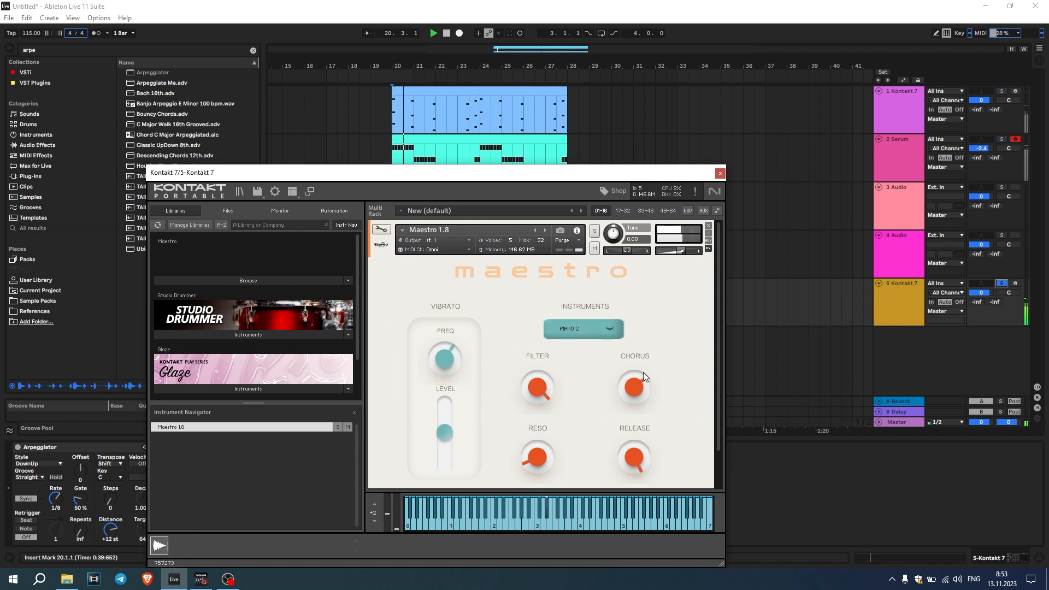
left_click_drag(564, 176, 591, 340)
Set the Serum track's volume to -1.4 dB and the fifth track's volume to -3.8 dB, panned 22R
scroll(383, 303, "up", 2)
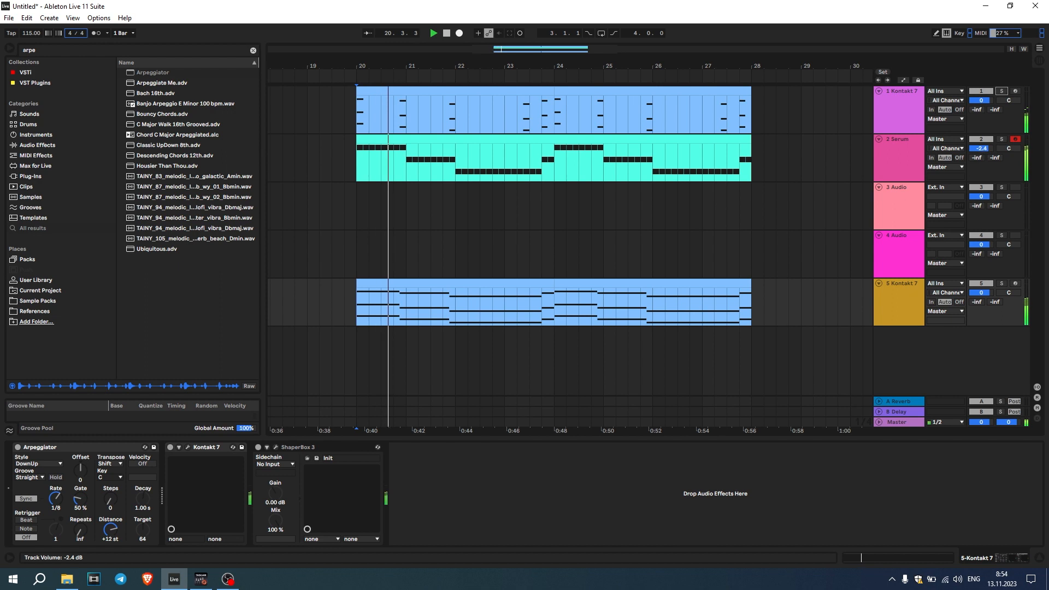
left_click_drag(981, 148, 981, 146)
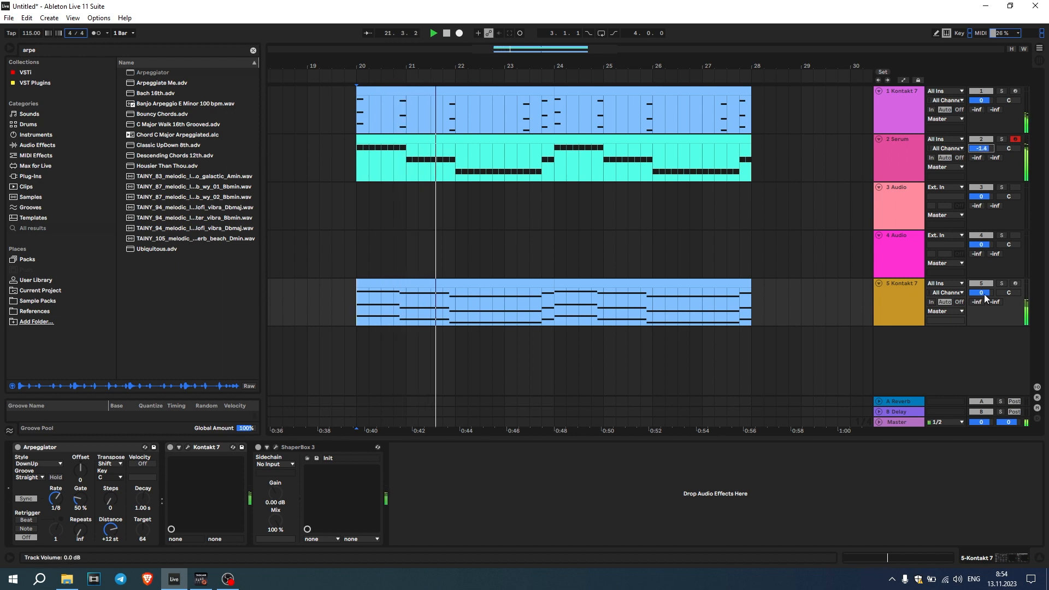
left_click_drag(1009, 292, 981, 303)
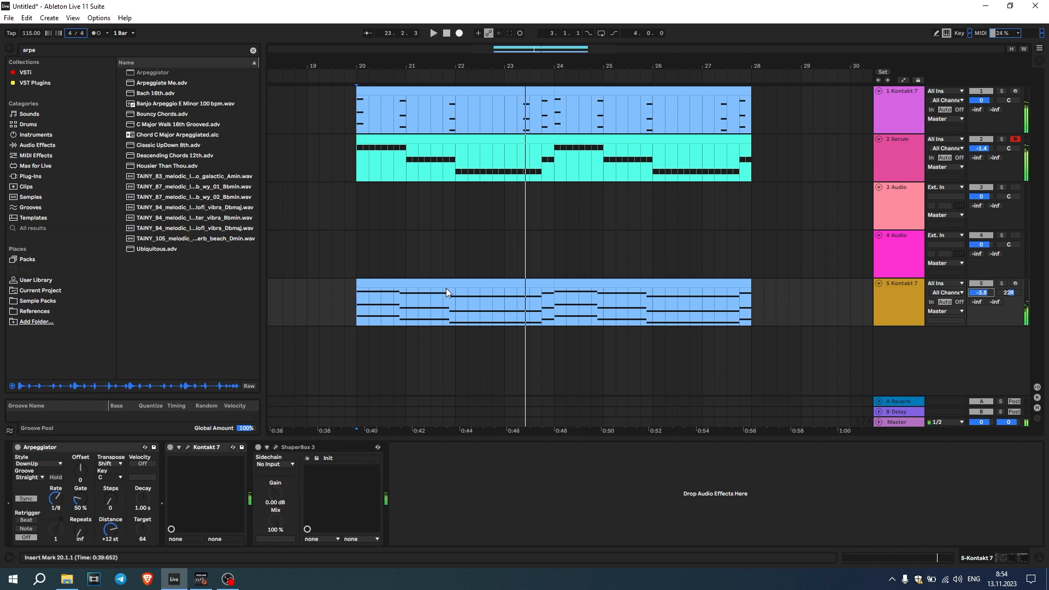
Transpose all notes of the fifth track's first clip up an octave and duplicate the clip over bars 24 to 28
double_click(446, 286)
key("space")
left_click(466, 496)
key("ctrl+a")
key("shift+Up")
key("space")
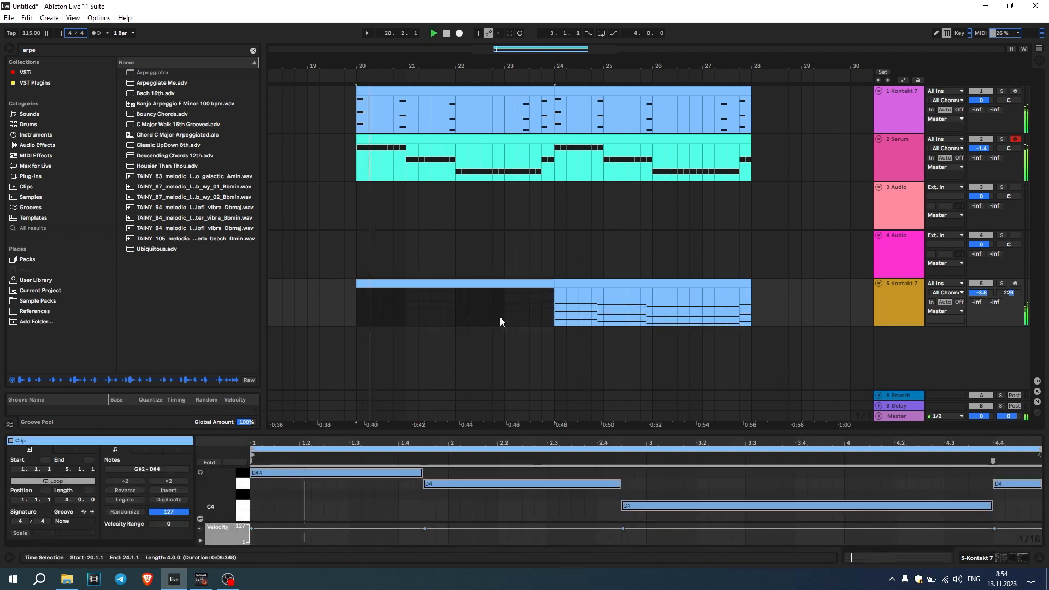
left_click(456, 281)
key("ctrl+d")
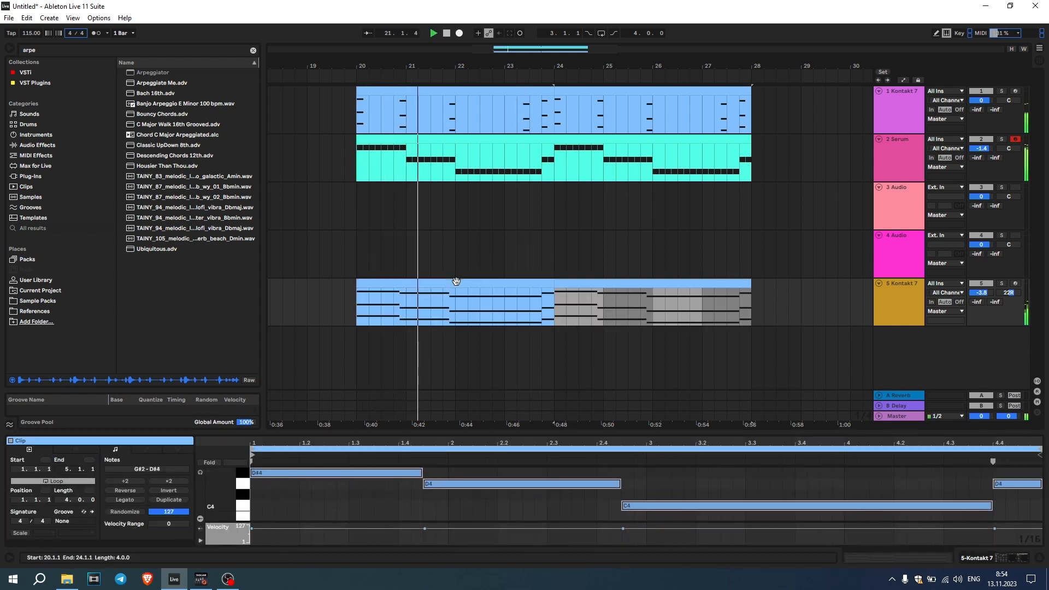
Lower the fifth track's volume to -4.4 dB and the Serum track's volume to -3.0 dB
scroll(418, 260, "up", 2)
left_click_drag(982, 293, 982, 294)
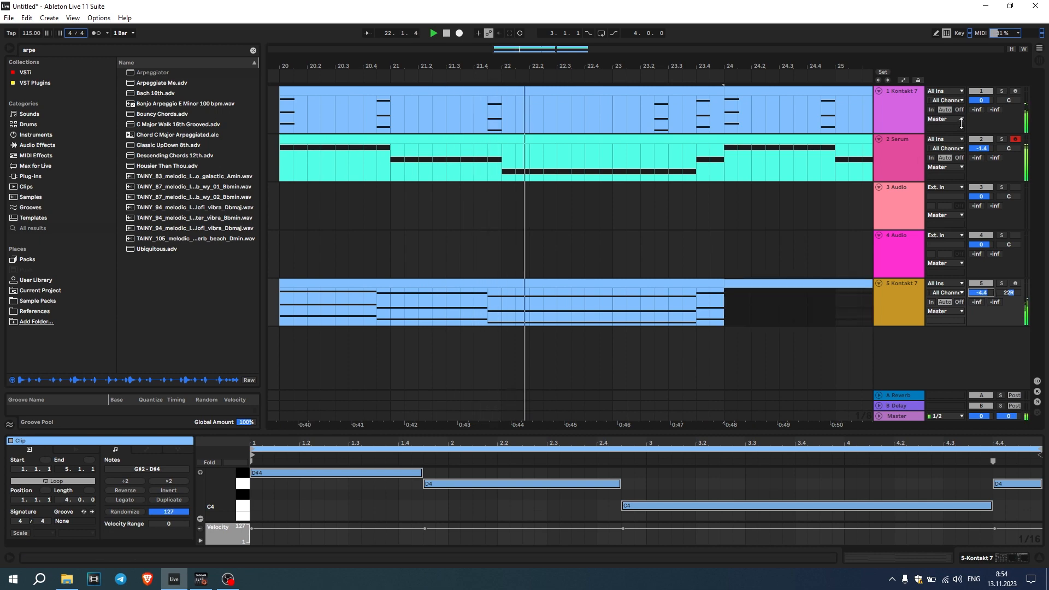
left_click_drag(973, 152, 973, 157)
Move the arpeggiated Kontakt 7 track directly below the Serum track
scroll(682, 212, "down", 4)
scroll(686, 212, "up", 2)
left_click_drag(894, 298, 902, 189)
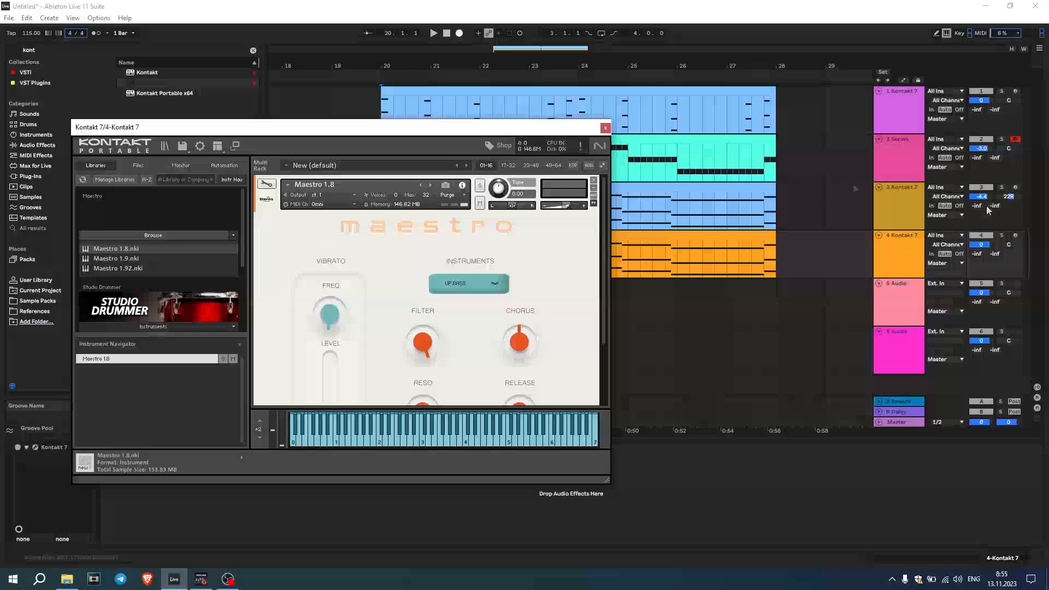
Try the PIANO 2 instrument in the fourth track's Maestro
left_click(495, 284)
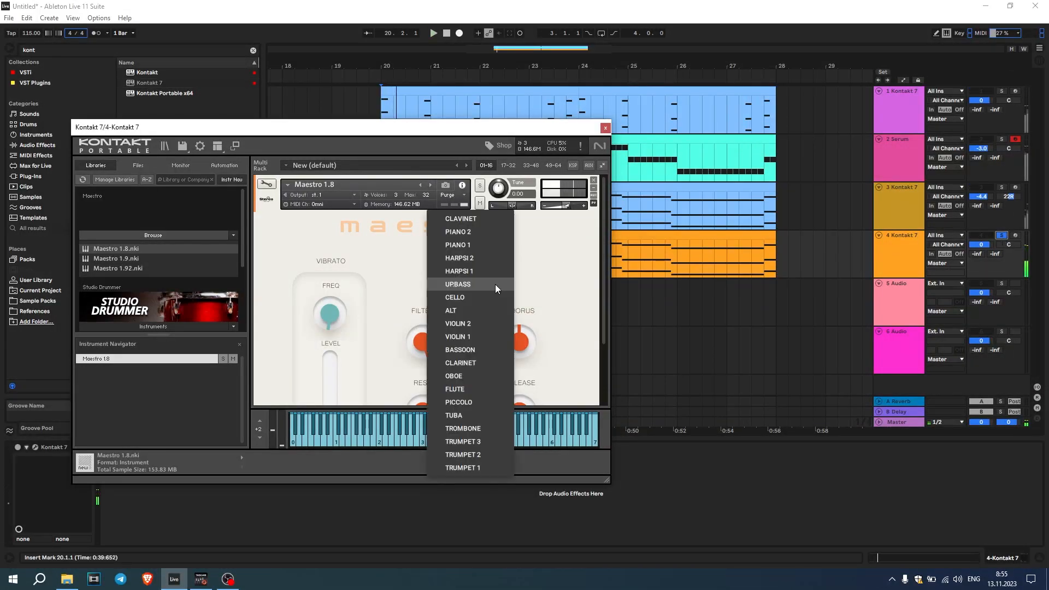
left_click(470, 232)
scroll(513, 256, "down", 1)
key("space")
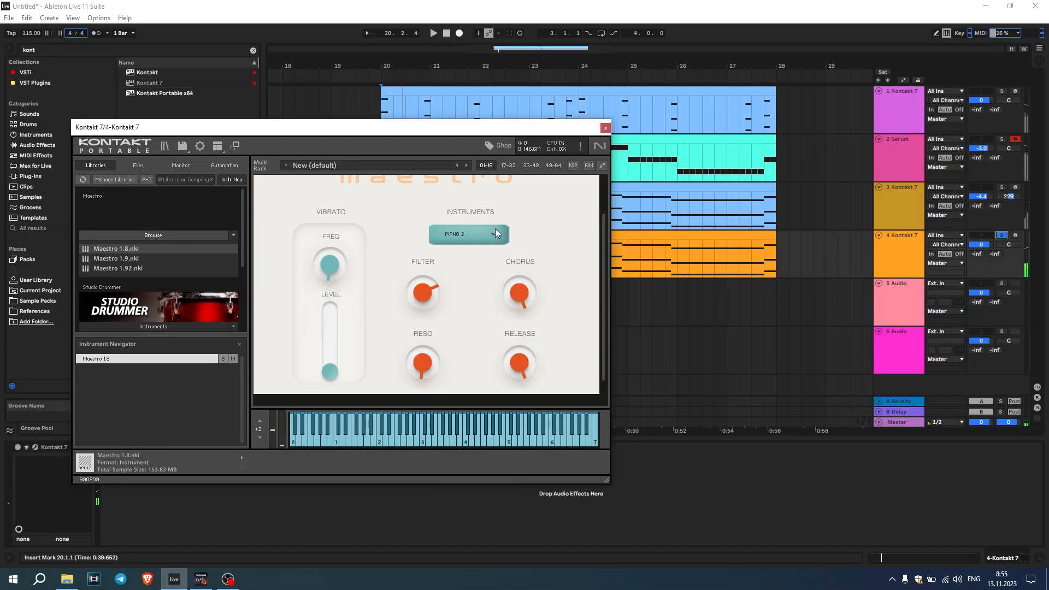
Set the fourth track's Maestro instrument to CLAVINET and lower its filter during playback
left_click(494, 228)
left_click(481, 218)
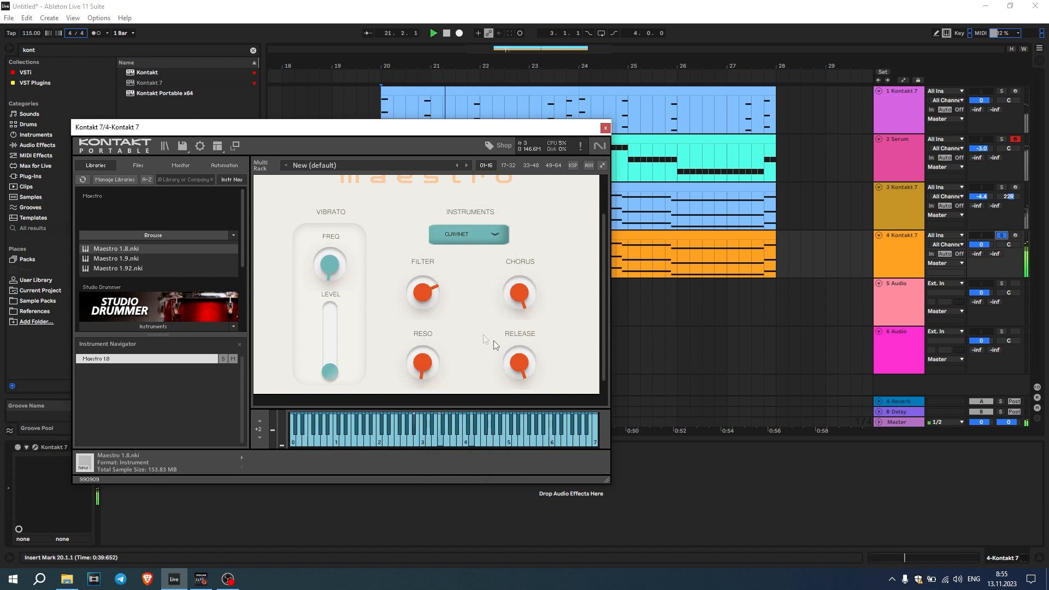
left_click_drag(413, 295, 404, 328)
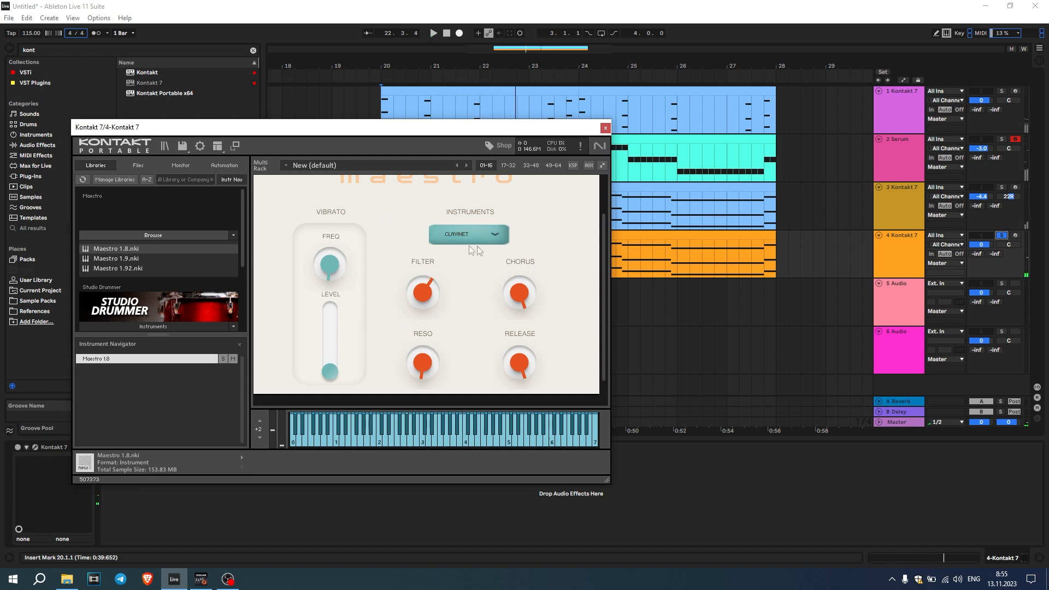
left_click_drag(479, 131, 395, 78)
scroll(378, 278, "down", 1)
key("space")
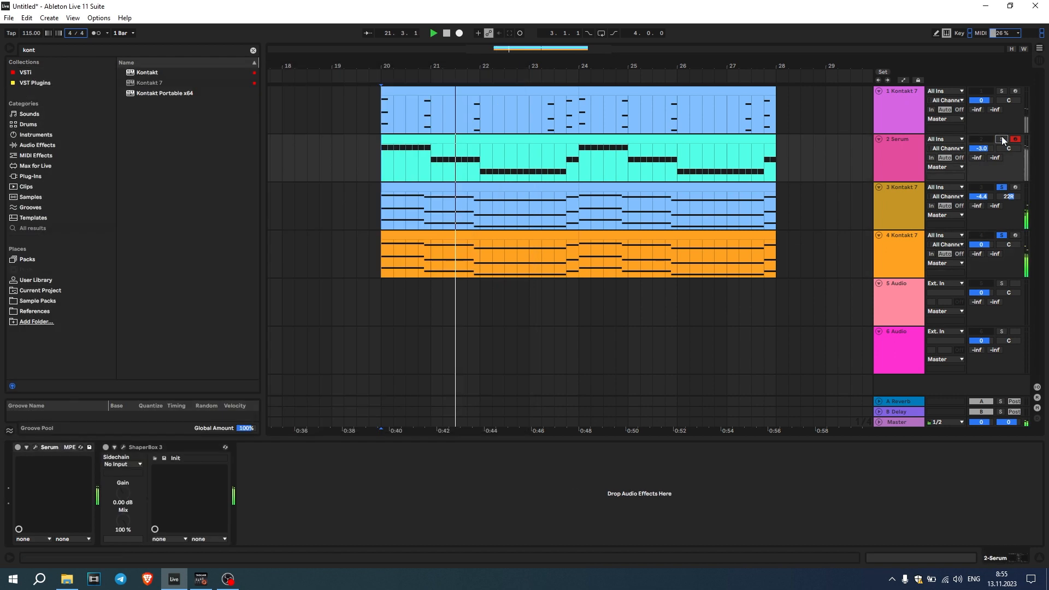
Add the Serum and first Kontakt 7 tracks to the soloed tracks and pan the first track to the left
left_click(1003, 140, "ctrl")
left_click(1006, 91, "ctrl")
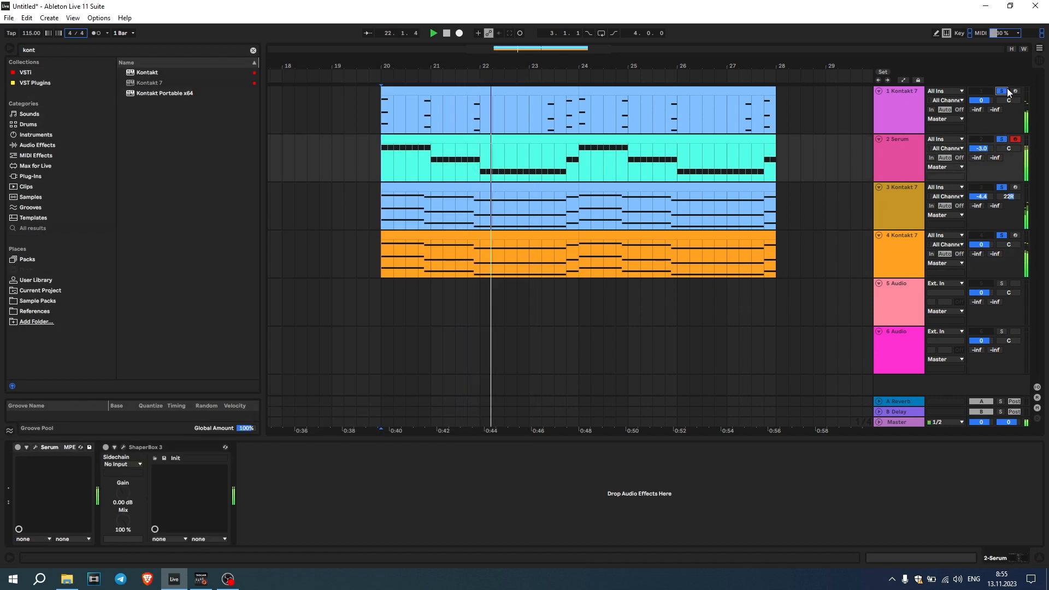
left_click_drag(1009, 100, 1009, 112)
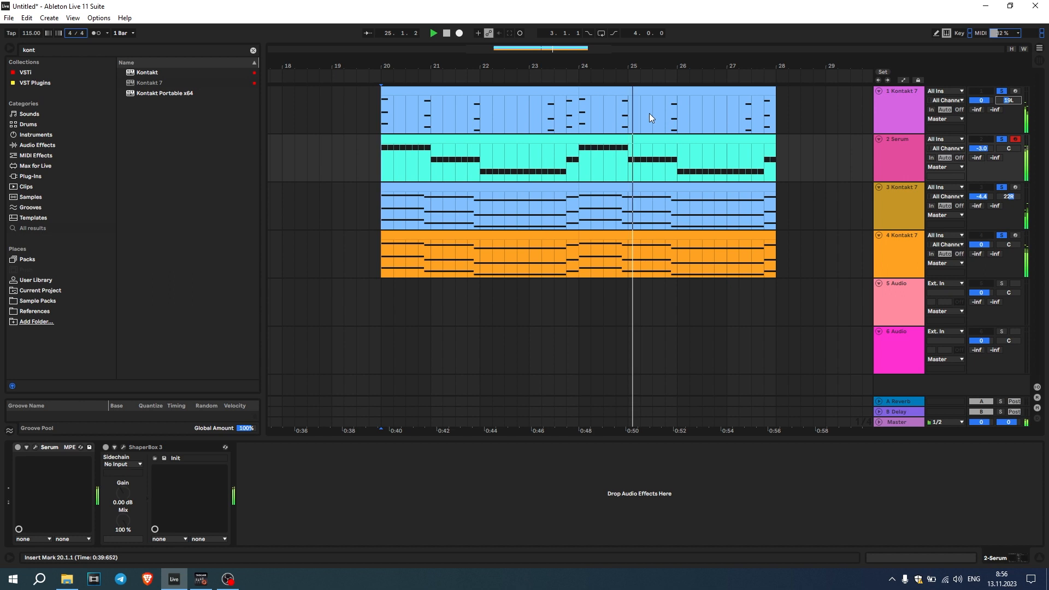
left_click(667, 126)
scroll(666, 140, "up", 2)
scroll(665, 140, "down", 4)
scroll(666, 140, "up", 2)
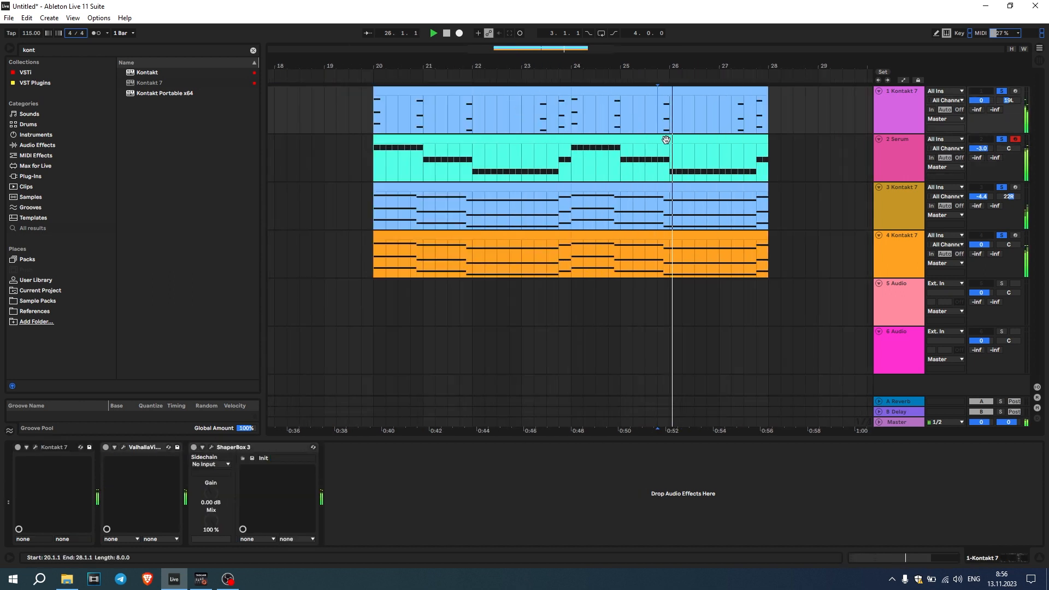
left_click(670, 93)
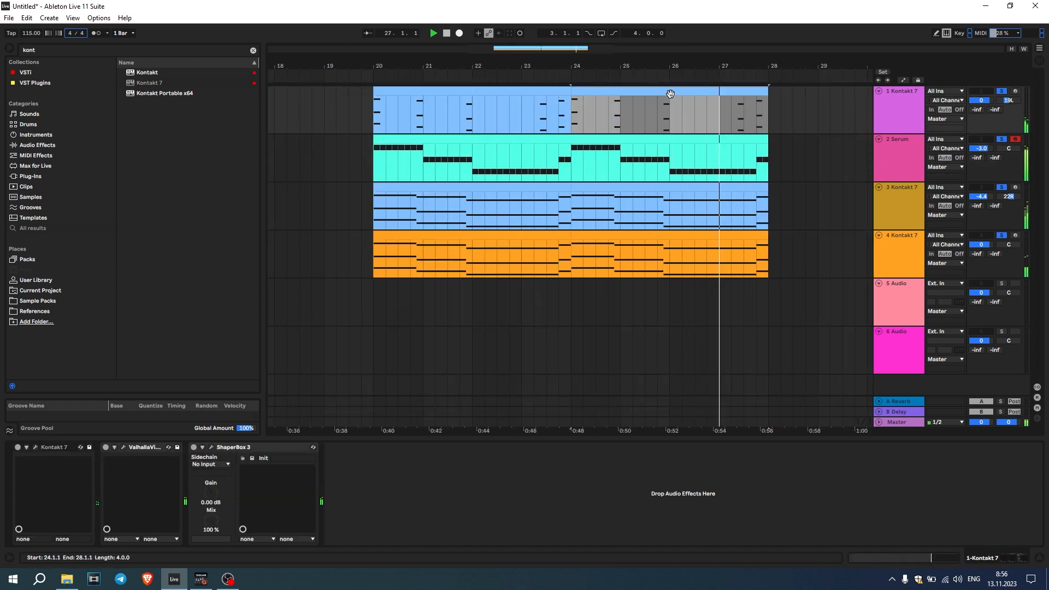
scroll(678, 113, "down", 2)
scroll(679, 112, "up", 2)
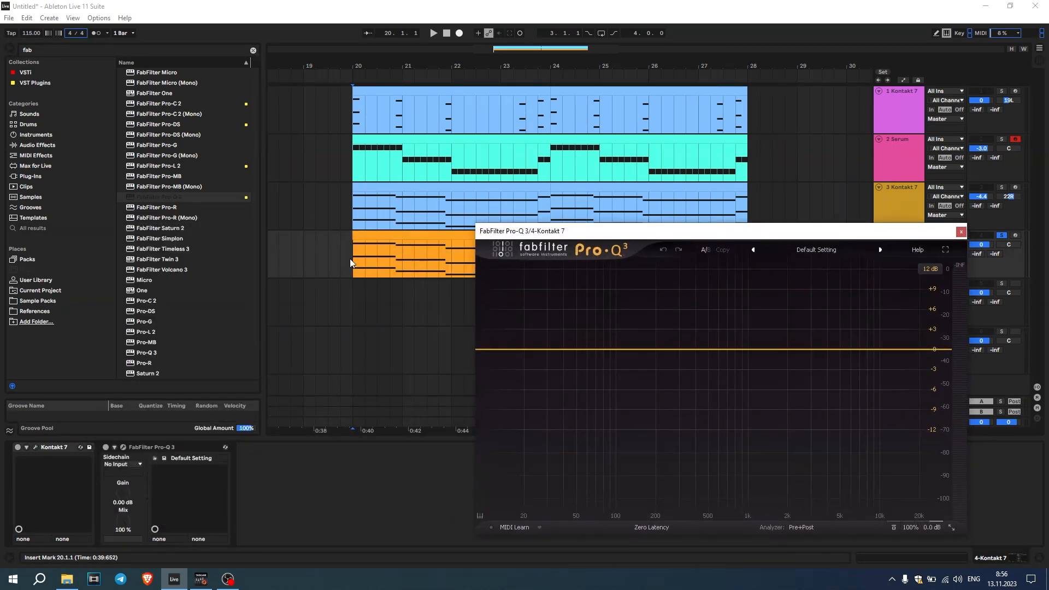
Add a 12 dB/oct low cut in the fourth track's FabFilter Pro-Q 3 during playback
key("space")
left_click_drag(485, 352, 651, 350)
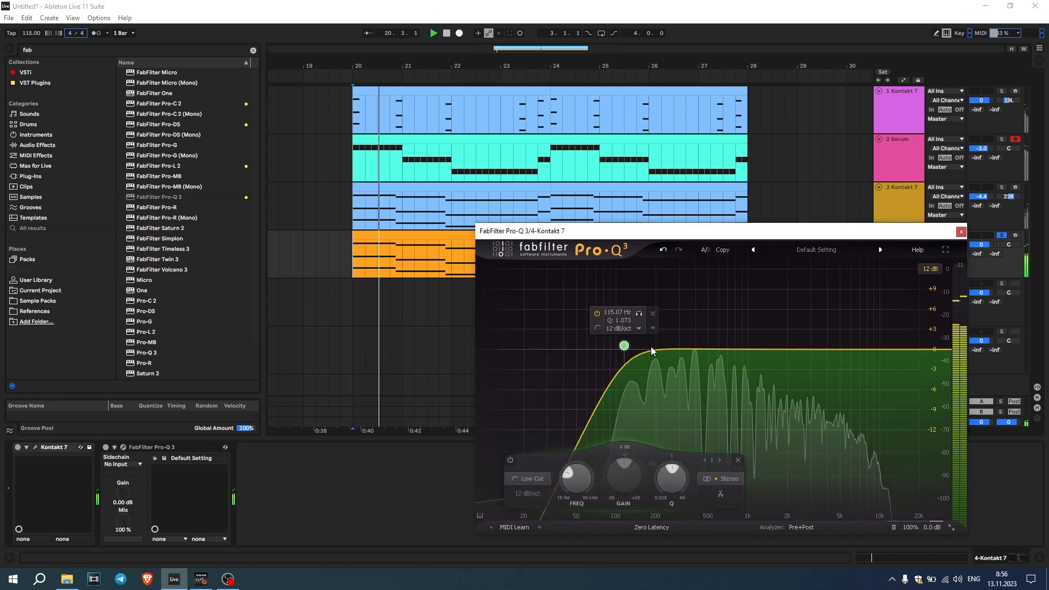
Add ValhallaVintageVerb to the fourth track and set its mix to 21.2%
key("ctrl+f")
type("v")
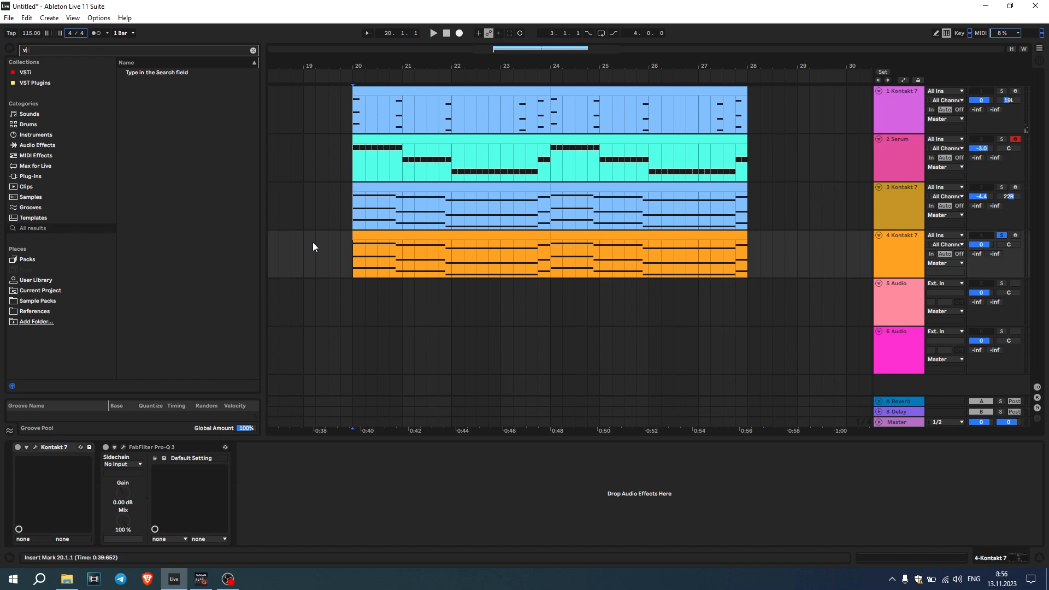
type("al")
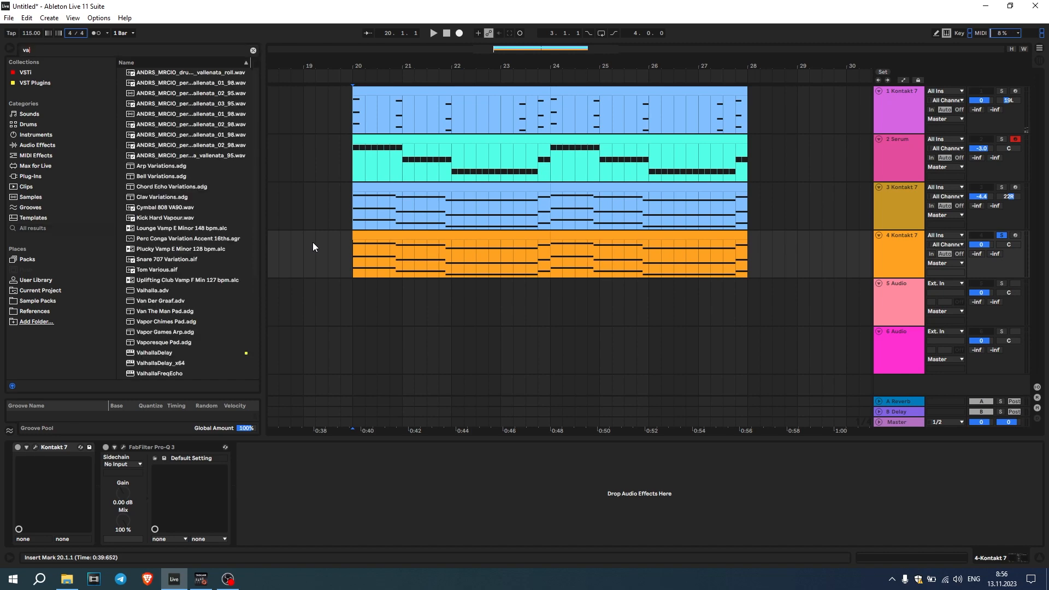
double_click(163, 341)
key("space")
left_click_drag(20, 282, 20, 267)
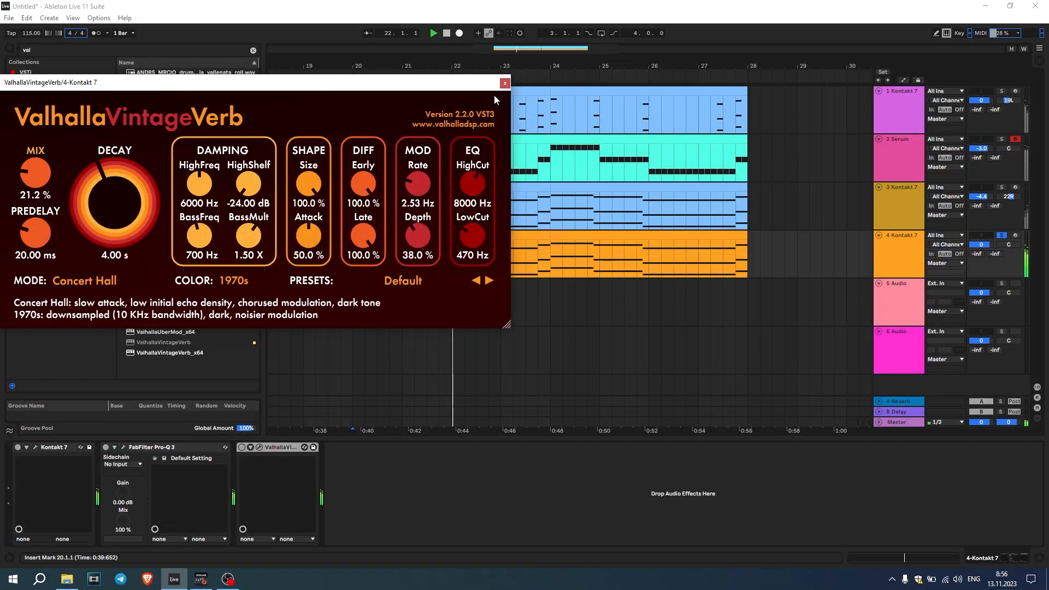
left_click(504, 84)
Copy ShaperBox 3 from the third track to the fourth track and place it before ValhallaVintageVerb
key("space")
left_click(373, 180)
left_click(341, 259)
left_click(398, 518)
key("ctrl+v")
left_click_drag(363, 447, 239, 461)
Play the fourth track with its new effects and unsolo it to hear the full mix
key("space")
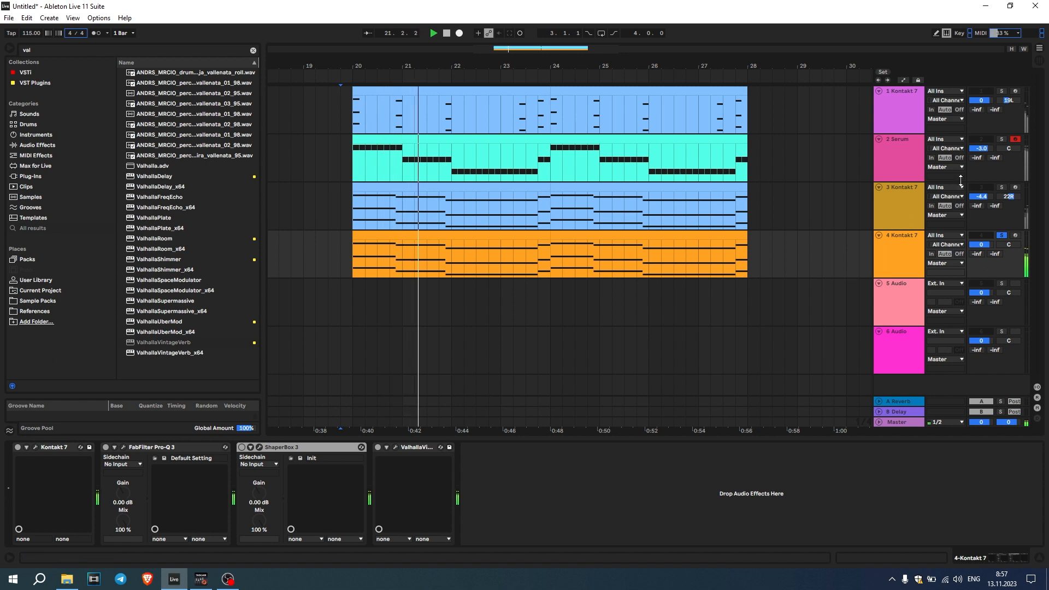
left_click(1002, 236)
key("space")
In the third track's Pro-Q 3, add a low cut, a low-mid dip and a boost of about 1.5 dB near 6.7 kHz
key("space")
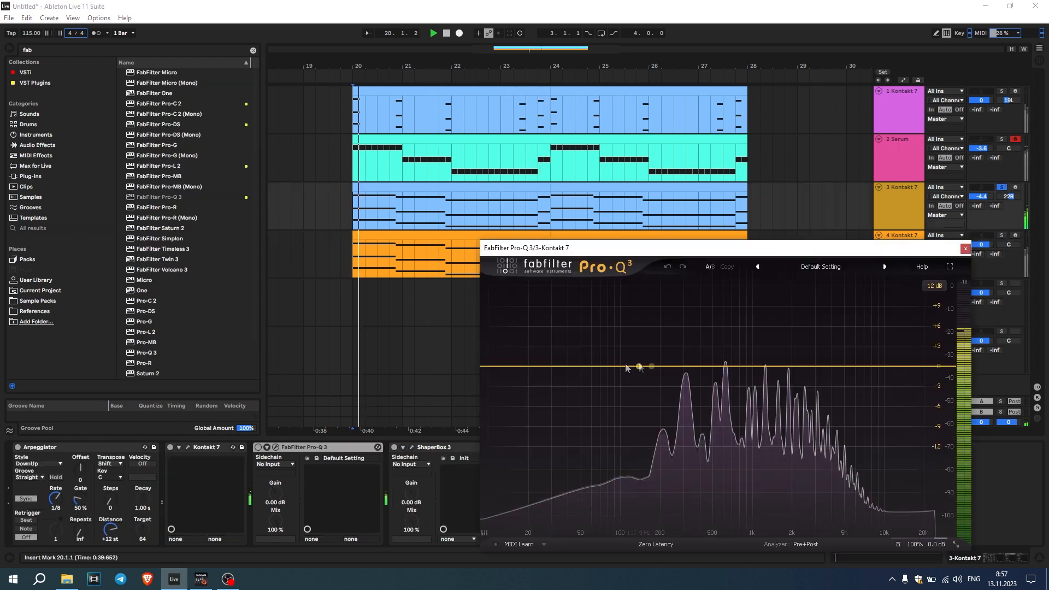
left_click_drag(488, 367, 666, 371)
left_click_drag(732, 367, 719, 388)
left_click_drag(812, 367, 861, 358)
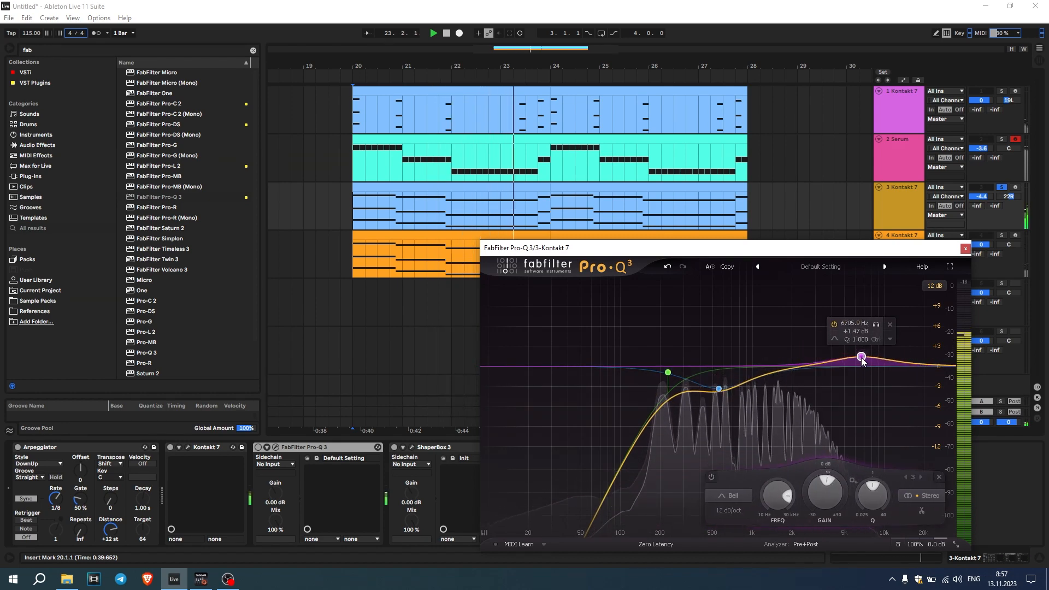
left_click(965, 249)
key("space")
Search the browser for echo, add EchoBoy to the third track and play the track from bar 20
type("echo")
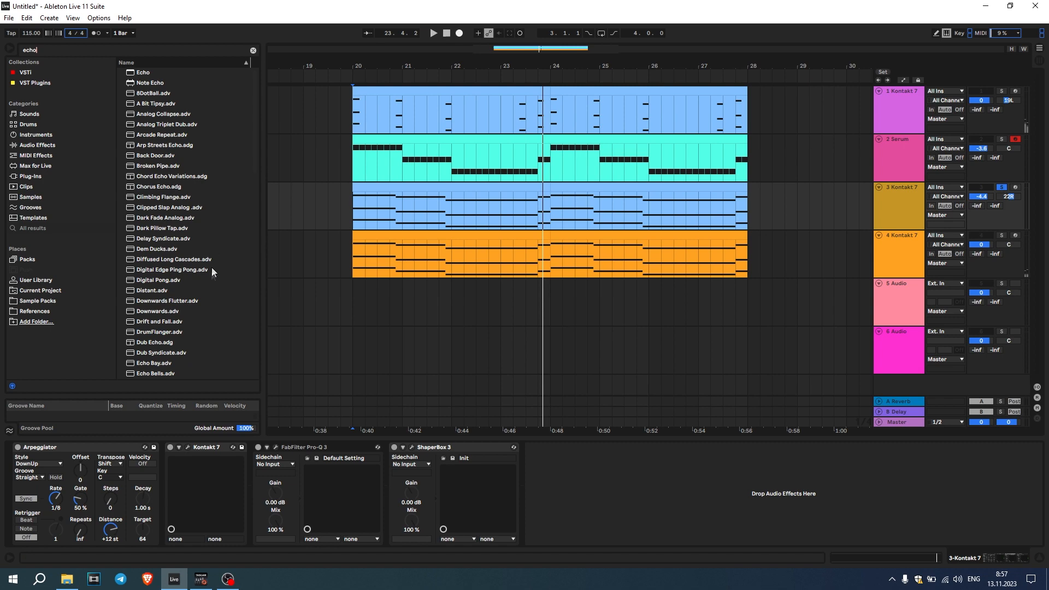
left_click(379, 205)
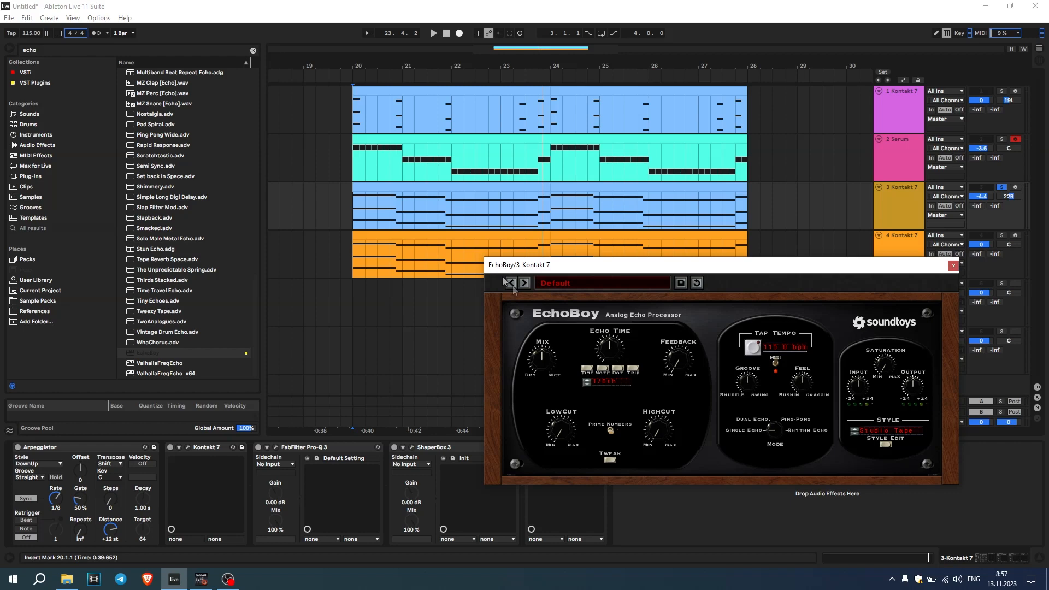
key("space")
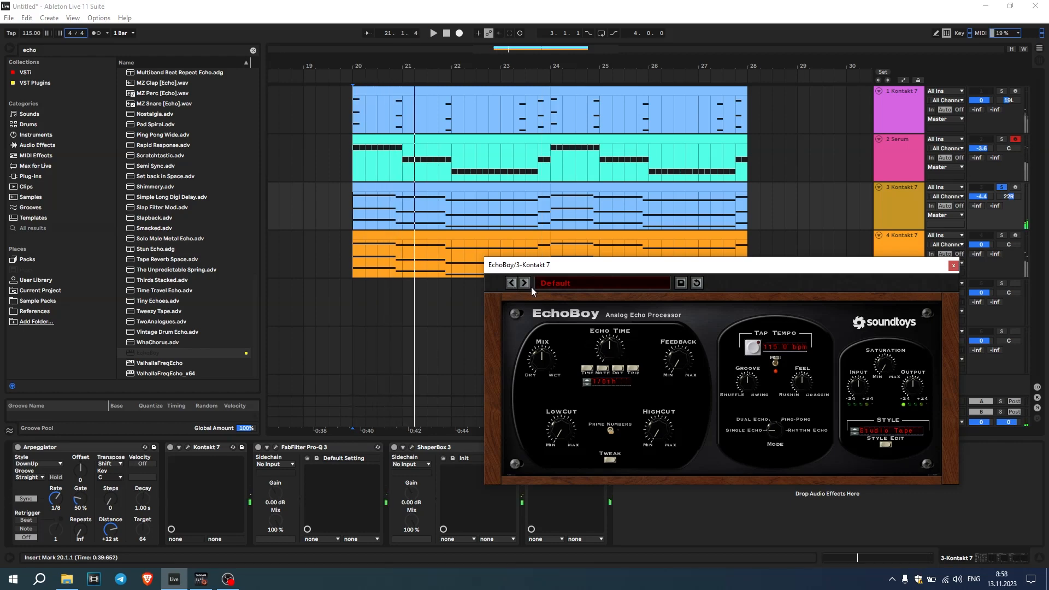
Lower EchoBoy's mix on the third track and raise its low cut and high cut
left_click_drag(558, 362, 549, 352)
left_click_drag(668, 426, 659, 378)
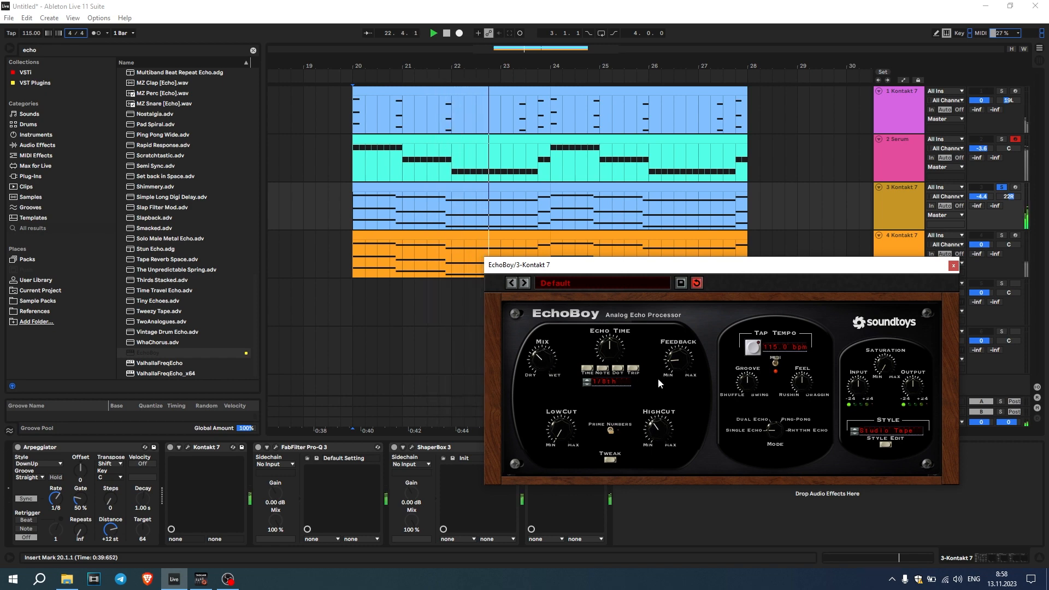
left_click_drag(560, 425, 553, 399)
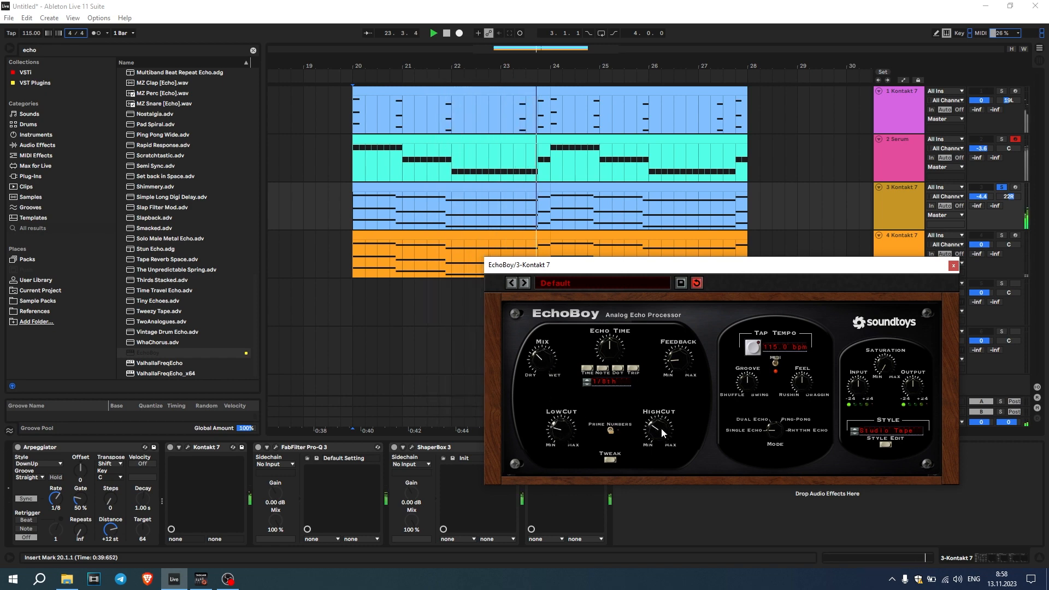
left_click_drag(671, 266, 482, 325)
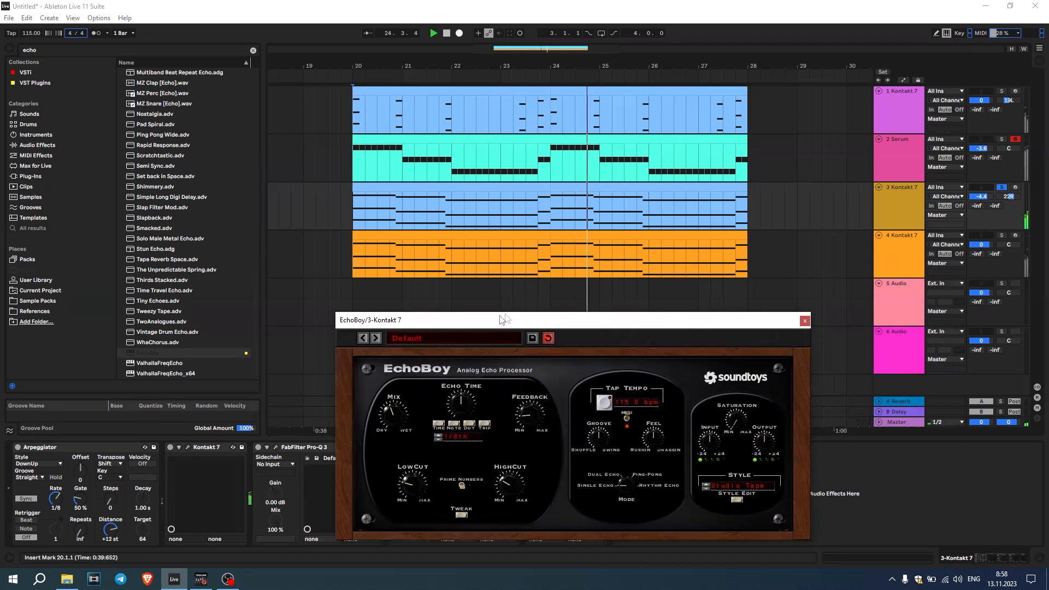
left_click(805, 321)
Play the extended arrangement from bar 20 with all tracks unsoloed
key("space")
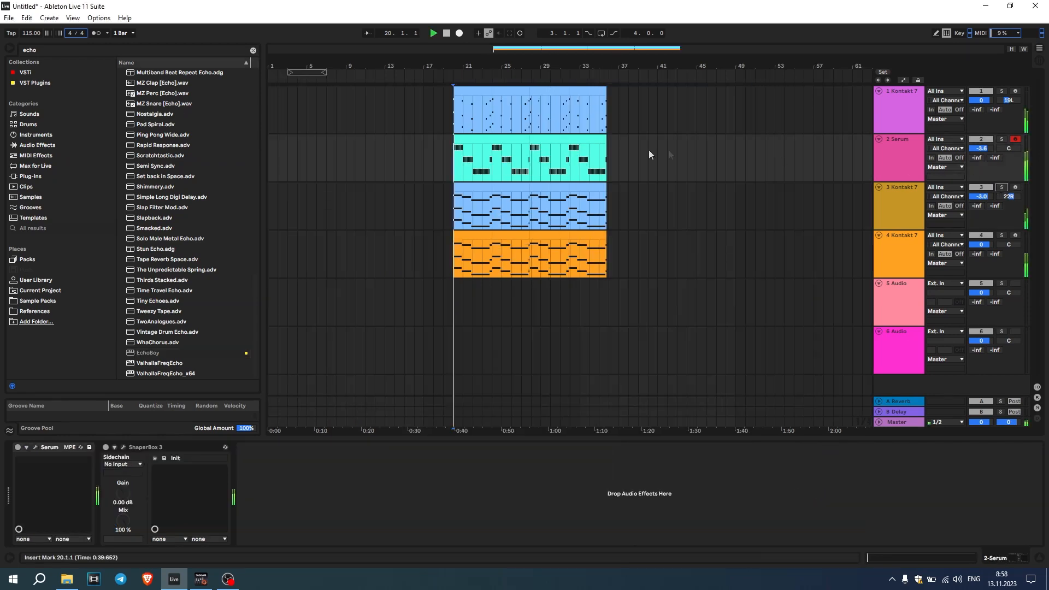
scroll(521, 164, "up", 2)
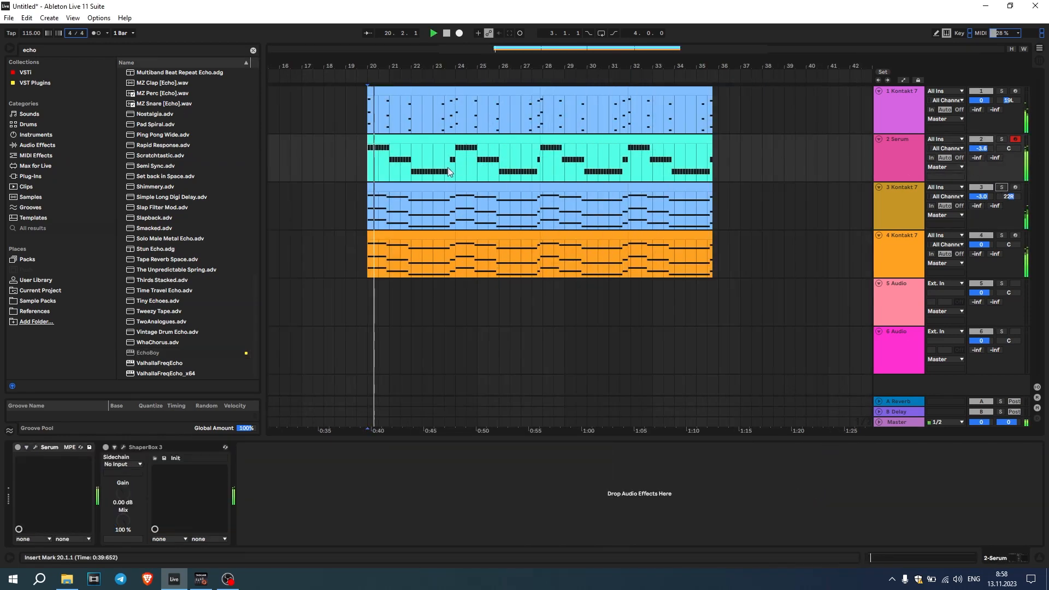
Try a higher volume on the third track during playback
scroll(421, 169, "up", 2)
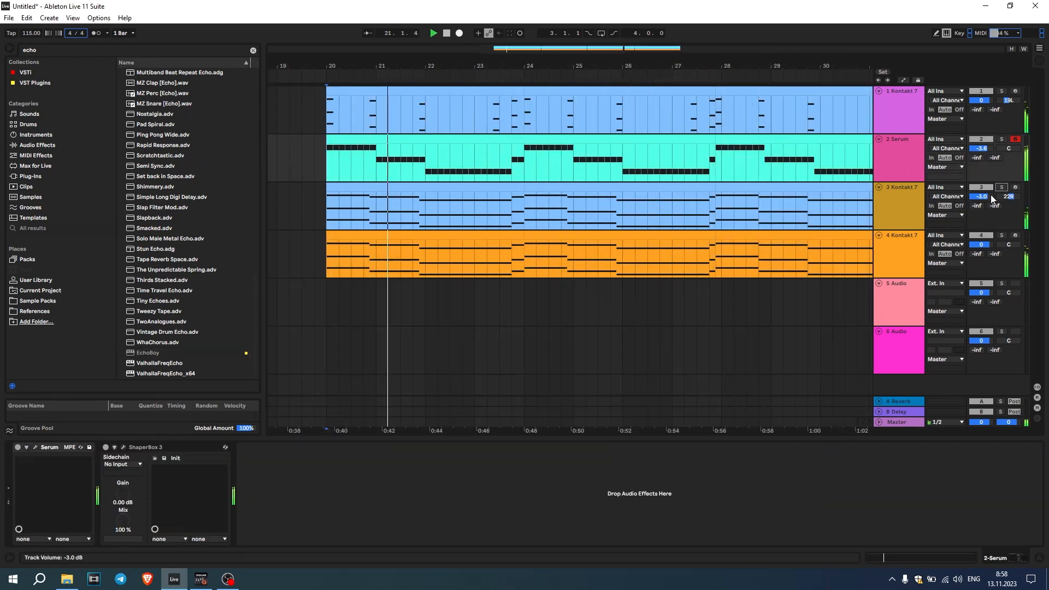
left_click_drag(985, 197, 985, 184)
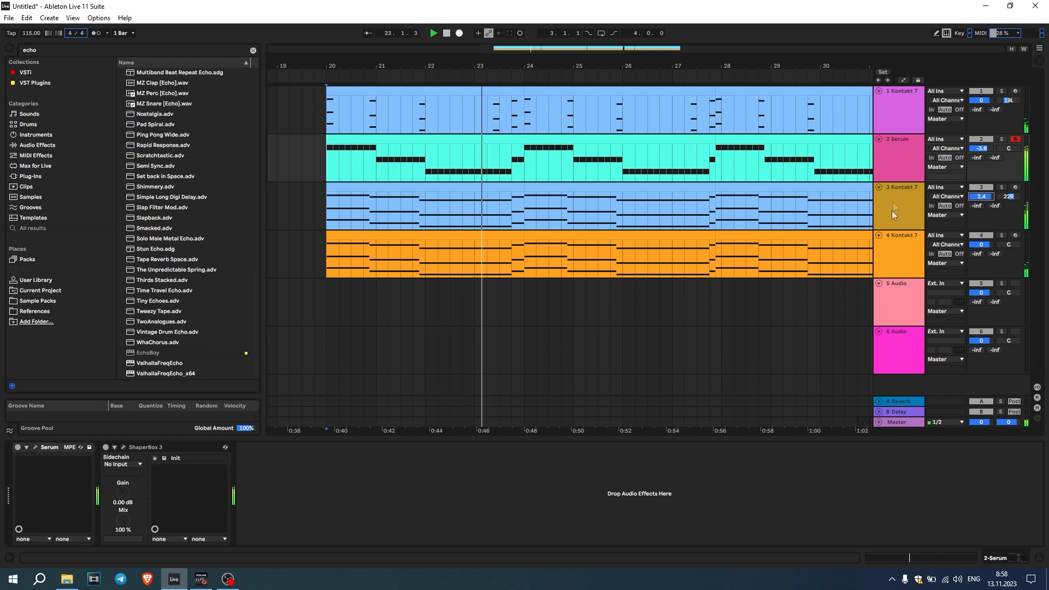
left_click(891, 211)
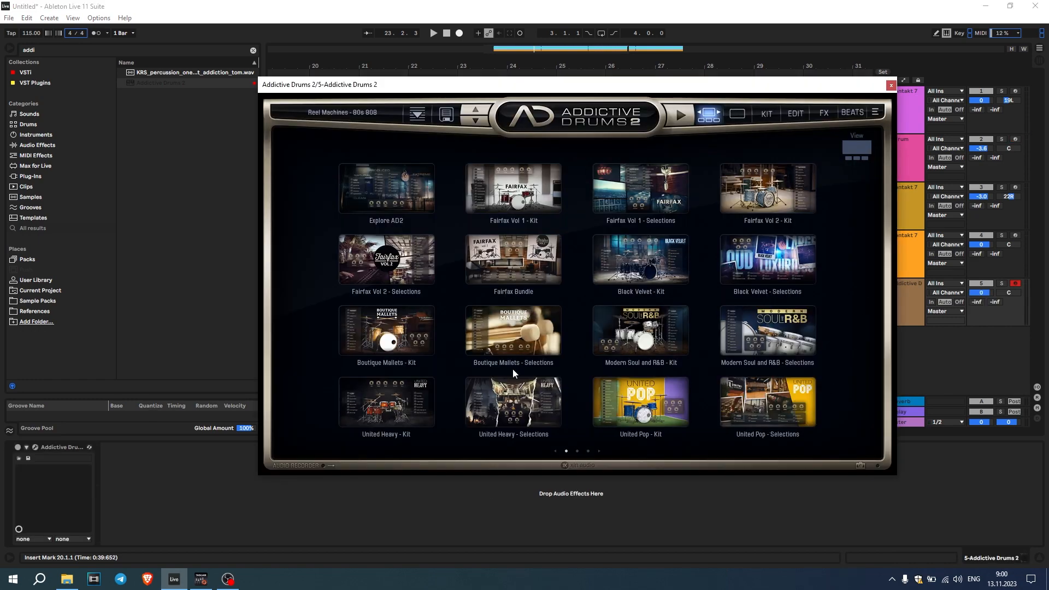
In the fifth track's Addictive Drums 2, load the Linndrum Paisley preset from Reel Machines - Selections
scroll(438, 302, "down", 2)
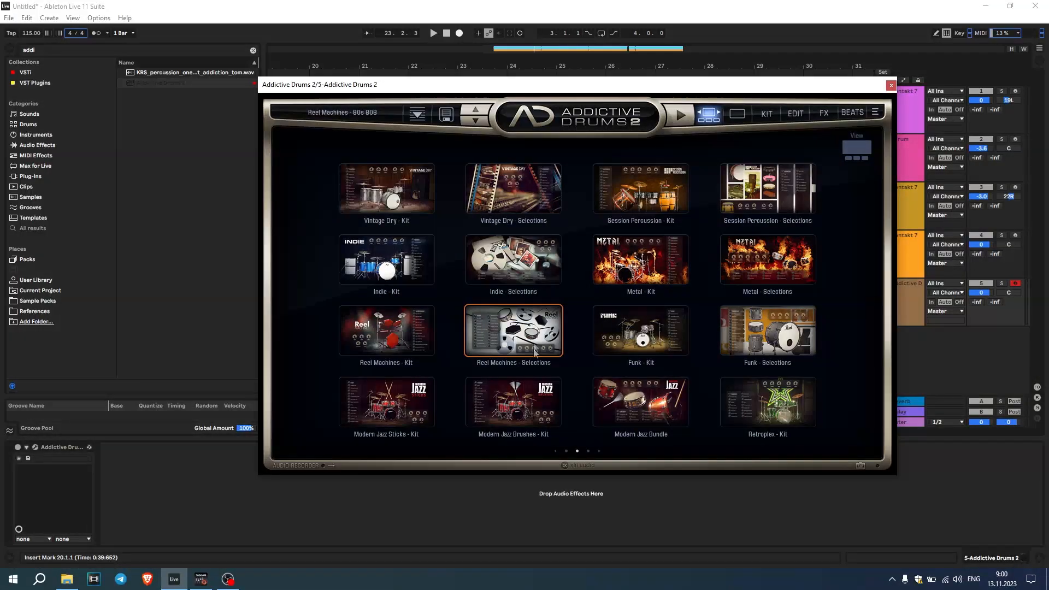
left_click(529, 342)
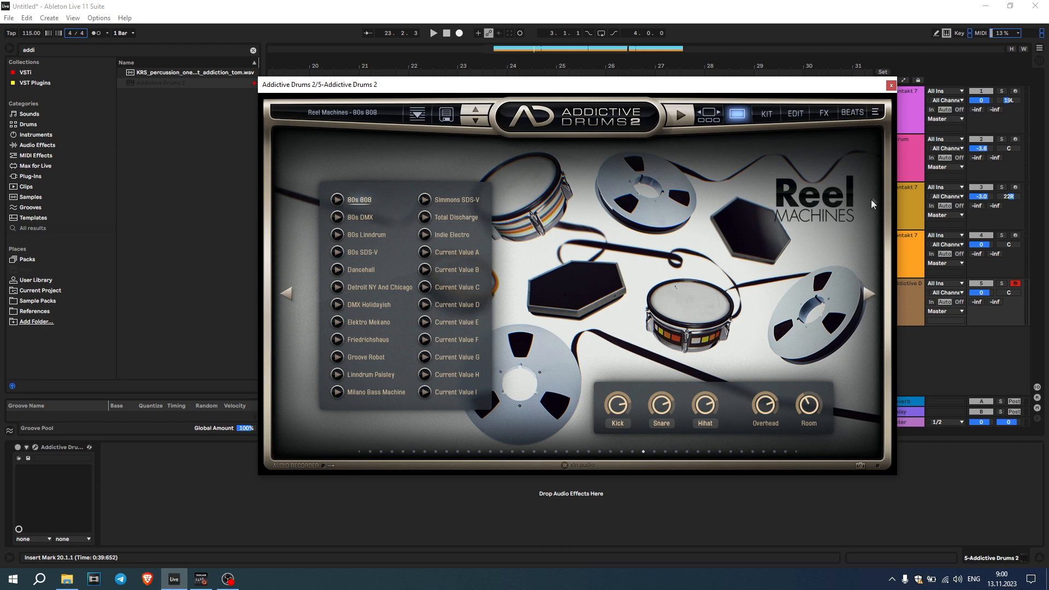
left_click(370, 374)
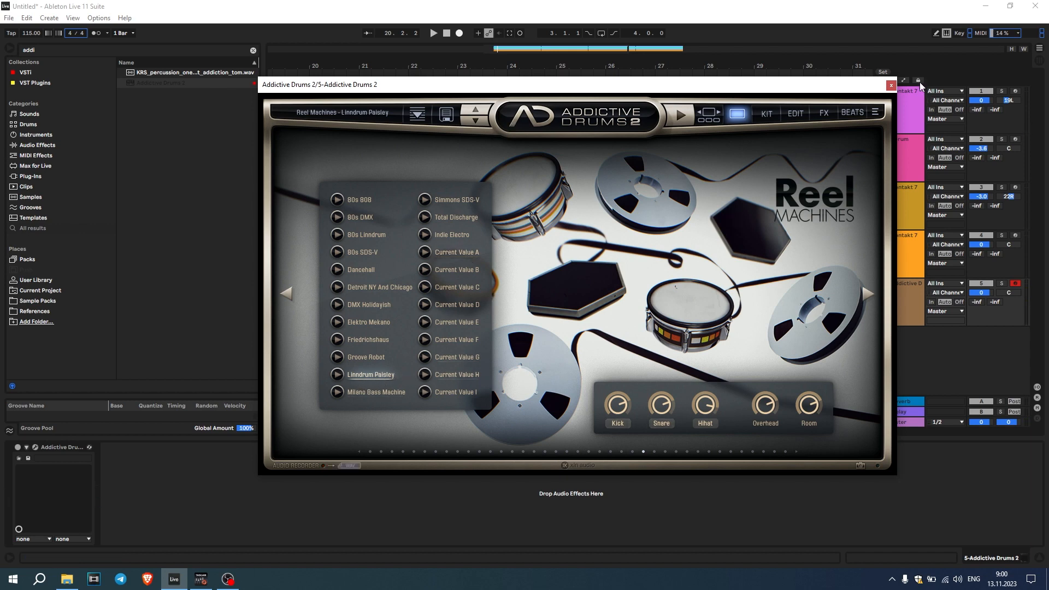
left_click(890, 85)
Create a four-bar MIDI clip on the drum track starting at bar 20
scroll(467, 297, "down", 5)
scroll(472, 291, "up", 3)
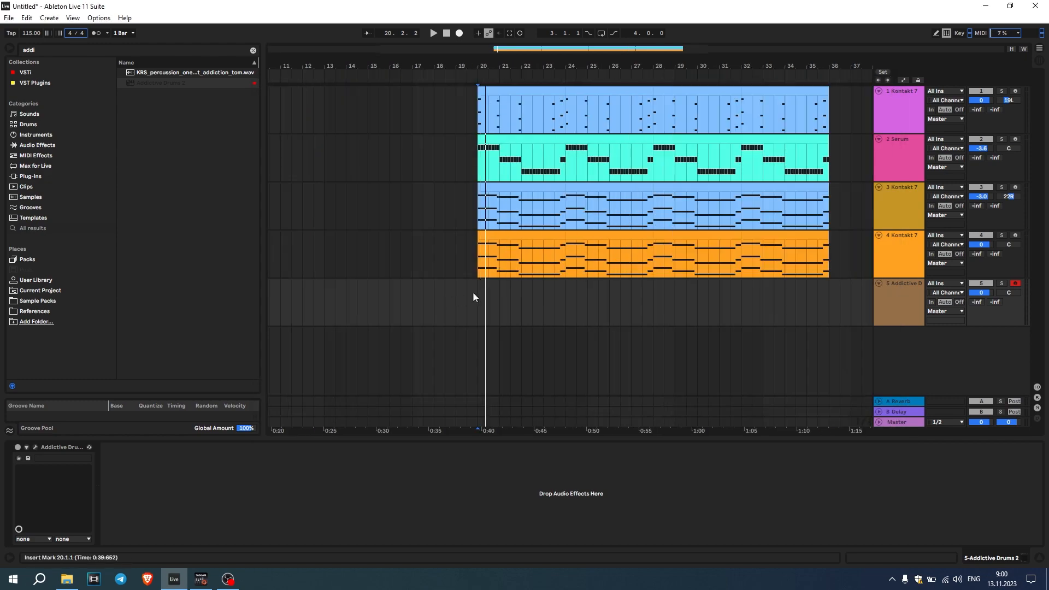
left_click_drag(479, 297, 566, 309)
In the drum clip, place C1 and D1 notes on alternating beats through the first two bars and play the pattern
left_click(304, 333)
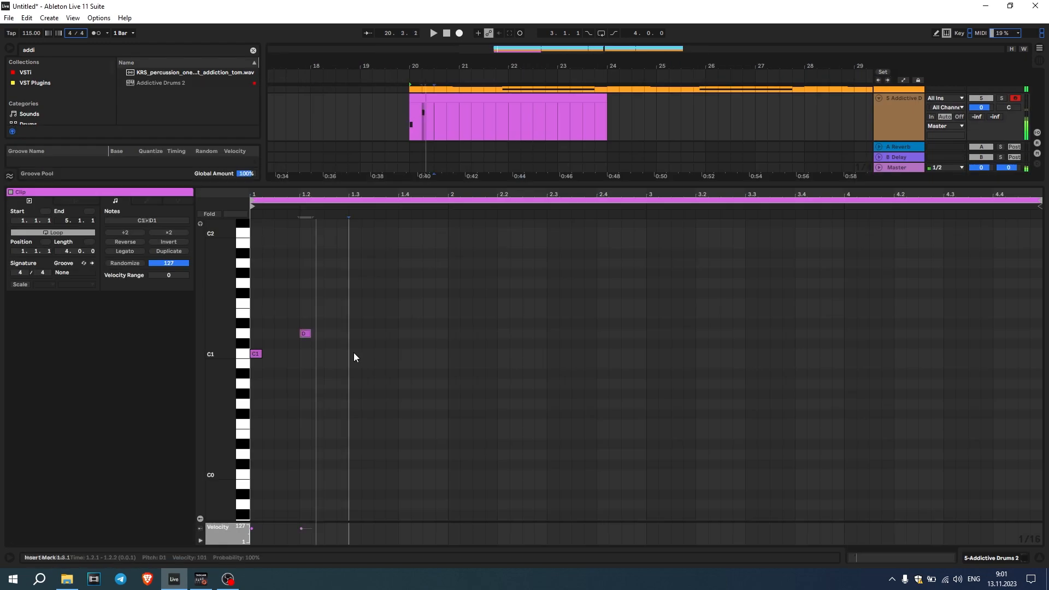
left_click(354, 353)
left_click(405, 333)
left_click(453, 353)
left_click(503, 333)
key("space")
left_click(553, 354)
left_click(602, 333)
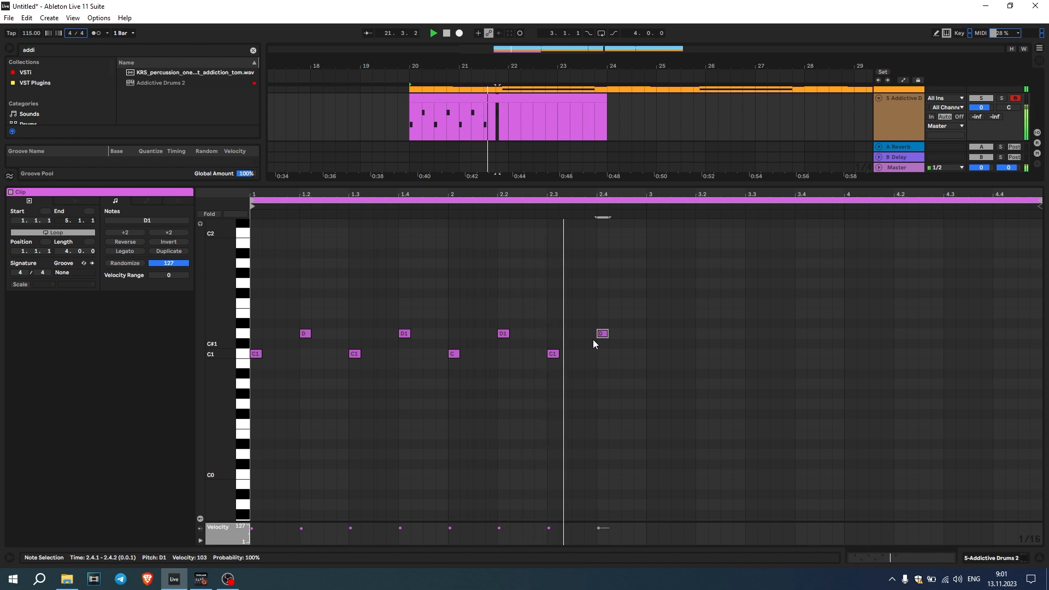
Add C1 notes beneath each D1 hit and adjust the velocity of the one at beat 1.2 to about 78
left_click(308, 354)
left_click(404, 354)
left_click(505, 353)
left_click(603, 354)
key("space")
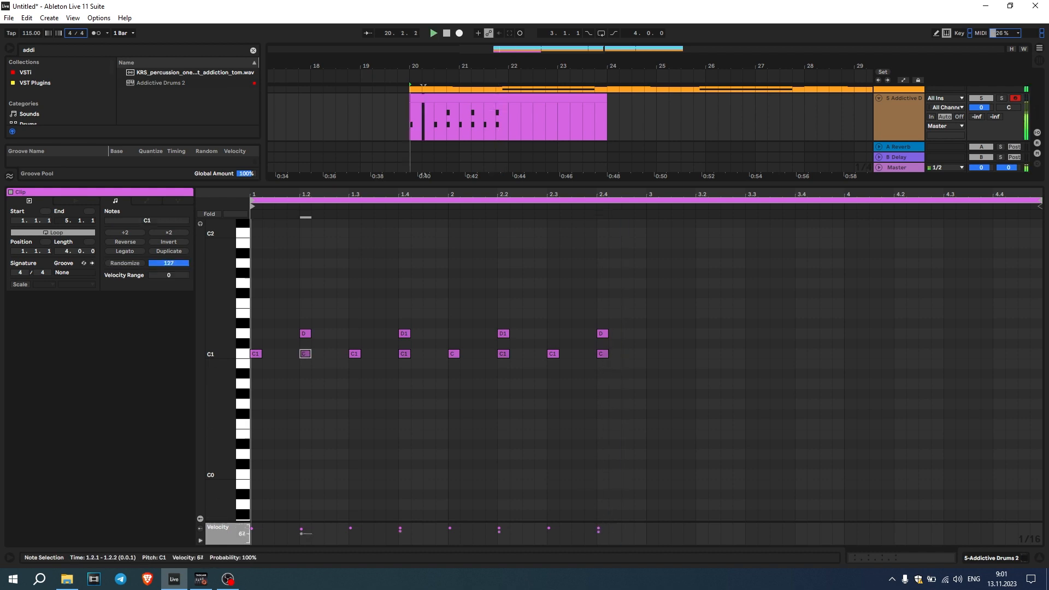
left_click_drag(304, 537, 304, 535)
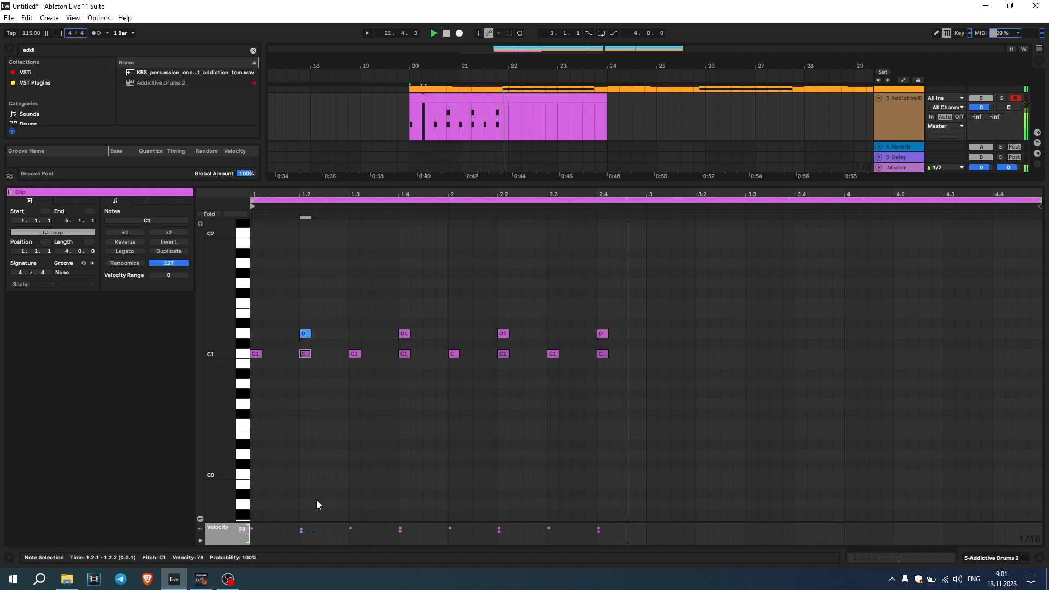
Add D2 notes on the off-beats across the clip's first two bars and lower their velocity
key("space")
scroll(280, 320, "up", 3)
left_click(255, 298)
left_click_drag(257, 306, 282, 307)
key("space")
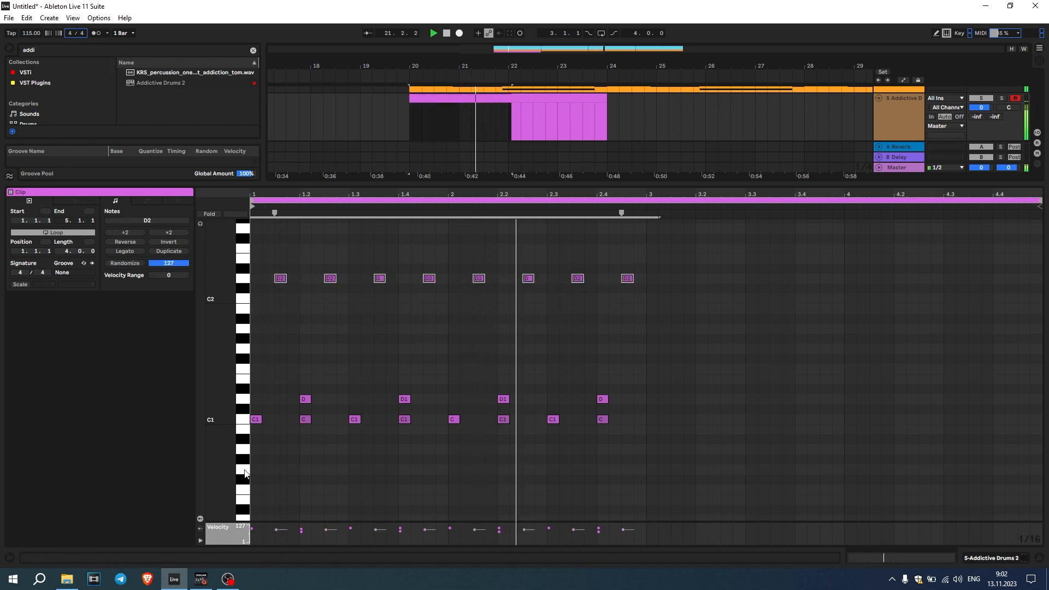
left_click_drag(276, 530, 276, 534)
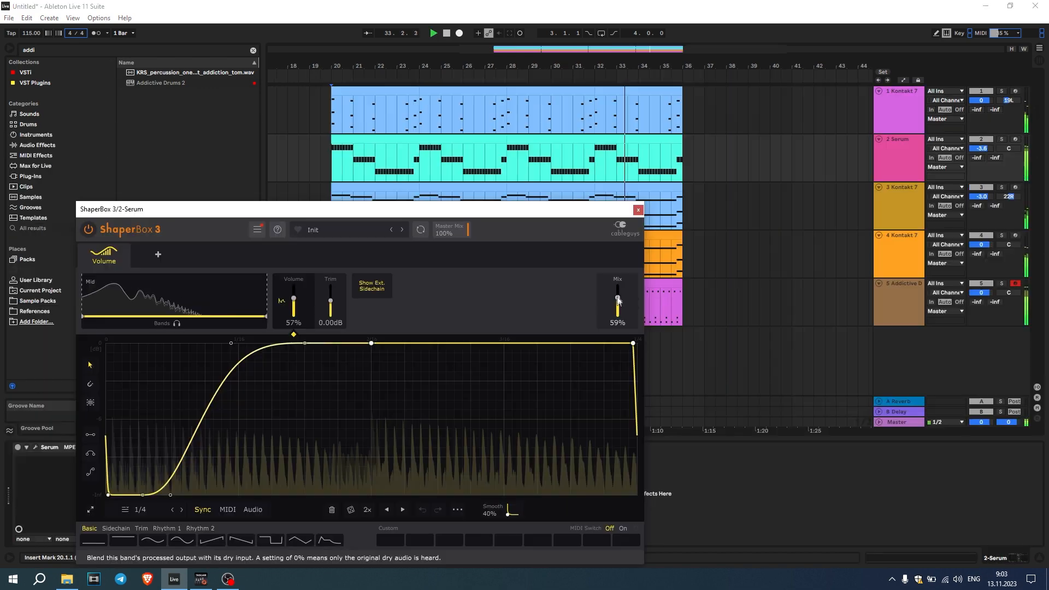
Solo the Serum track and set its ShaperBox 3 volume mix to 81%
left_click_drag(618, 300, 618, 292)
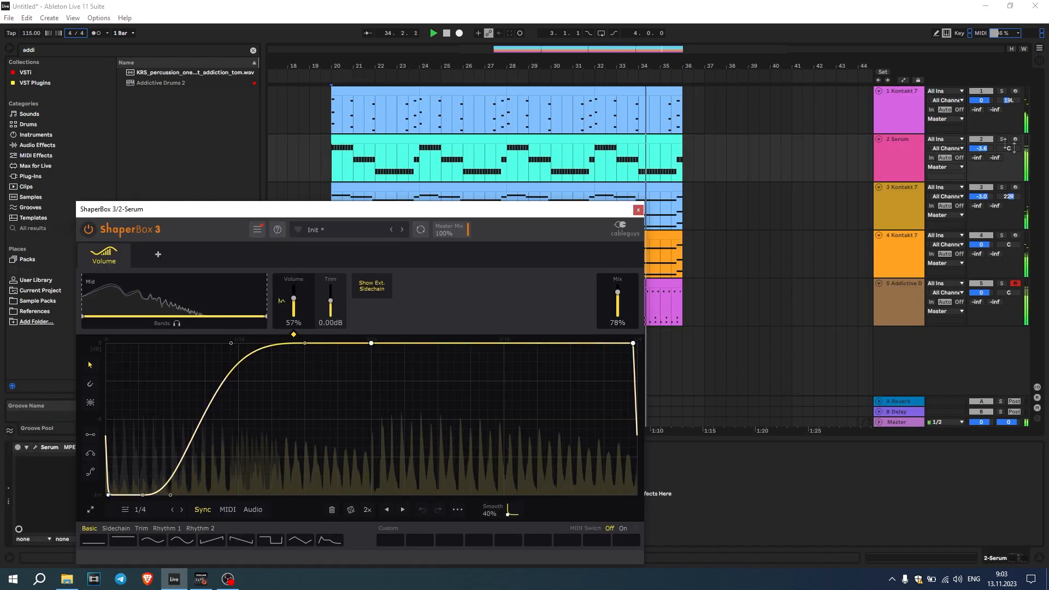
left_click(1003, 140)
left_click_drag(615, 295, 616, 293)
Solo the drum track and the third track alongside Serum and set the third track's volume to -0.8 dB
left_click(1001, 284, "ctrl")
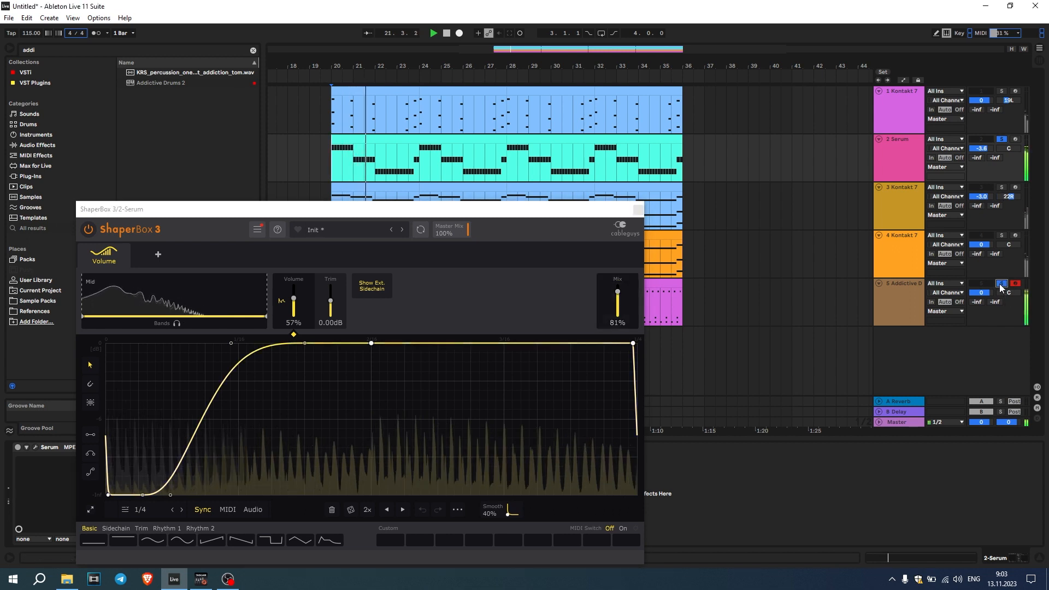
left_click(1001, 187, "ctrl")
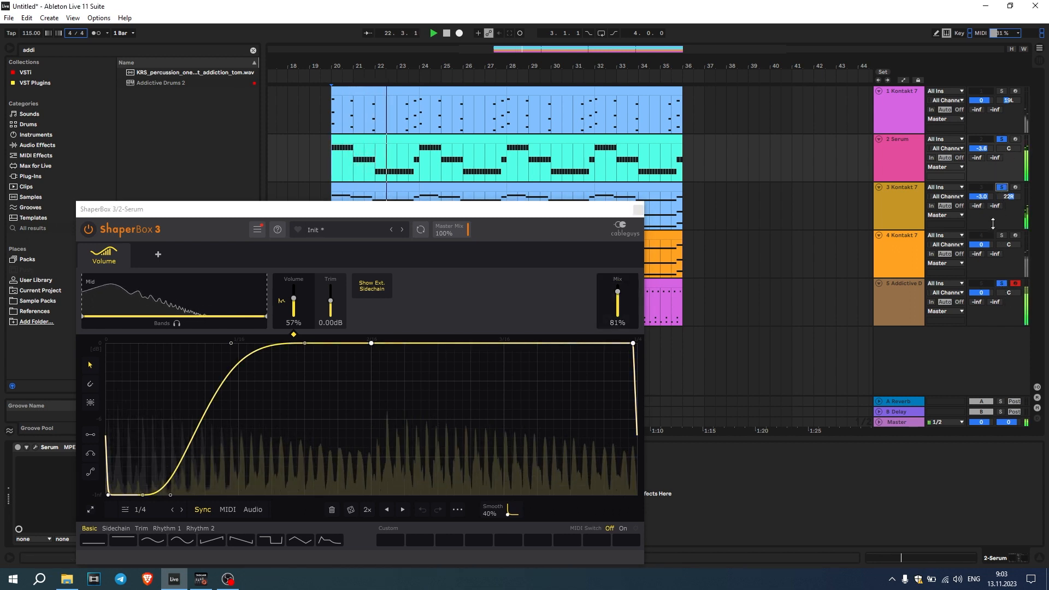
left_click_drag(980, 196, 977, 198)
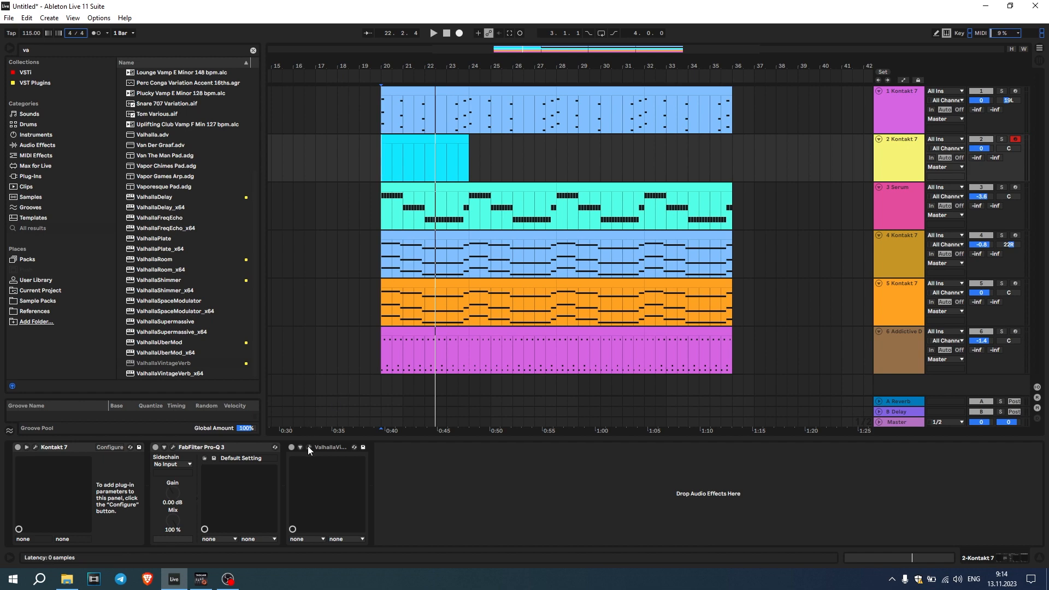
Open the second track's Maestro instrument, review its instrument list keeping UP.BASS, and adjust its resonance
left_click(37, 446)
left_click(785, 285)
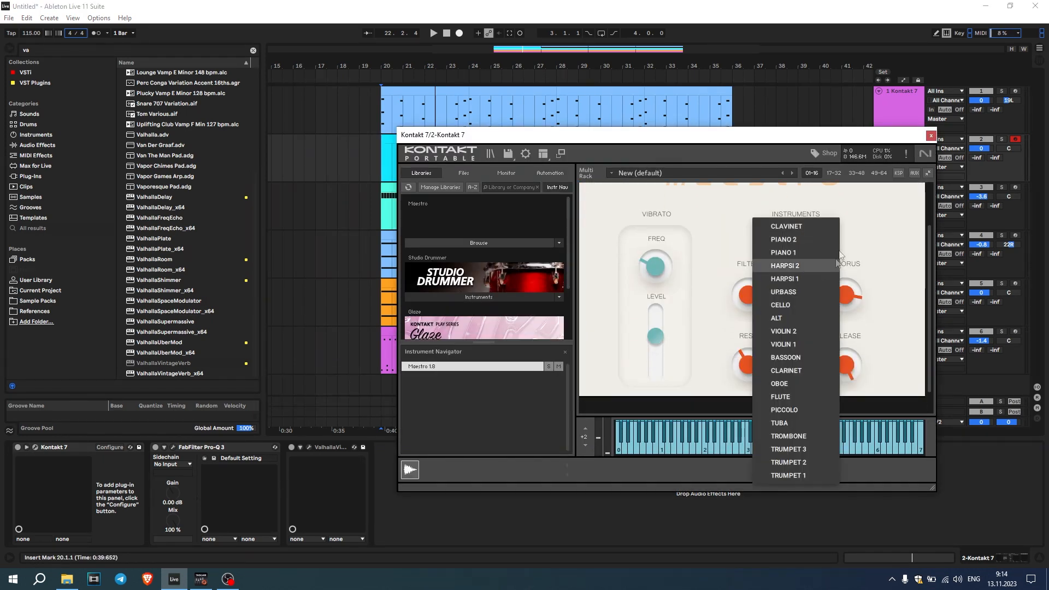
left_click(884, 219)
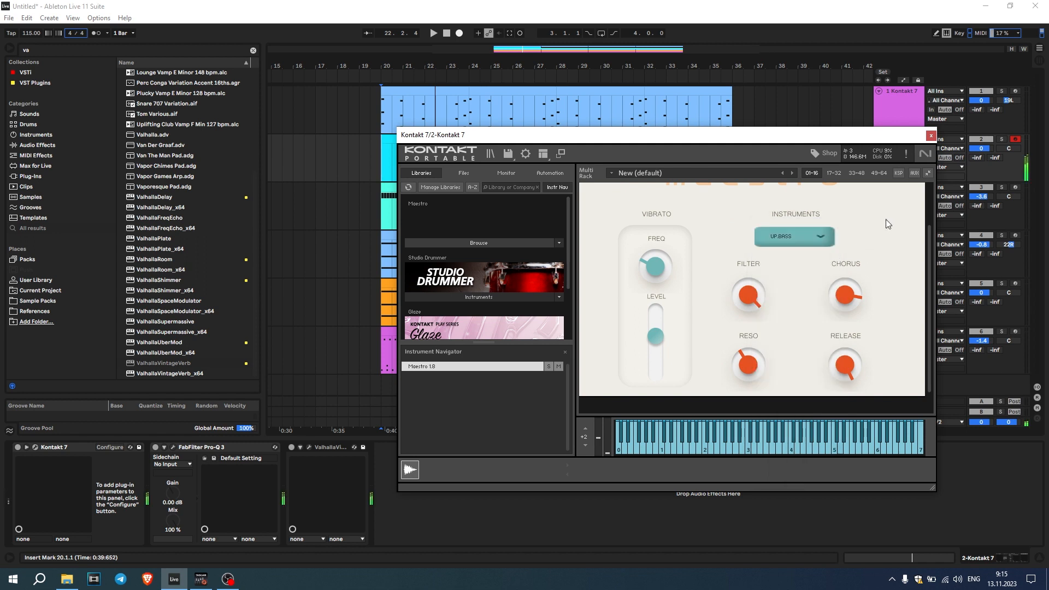
scroll(867, 244, "up", 1)
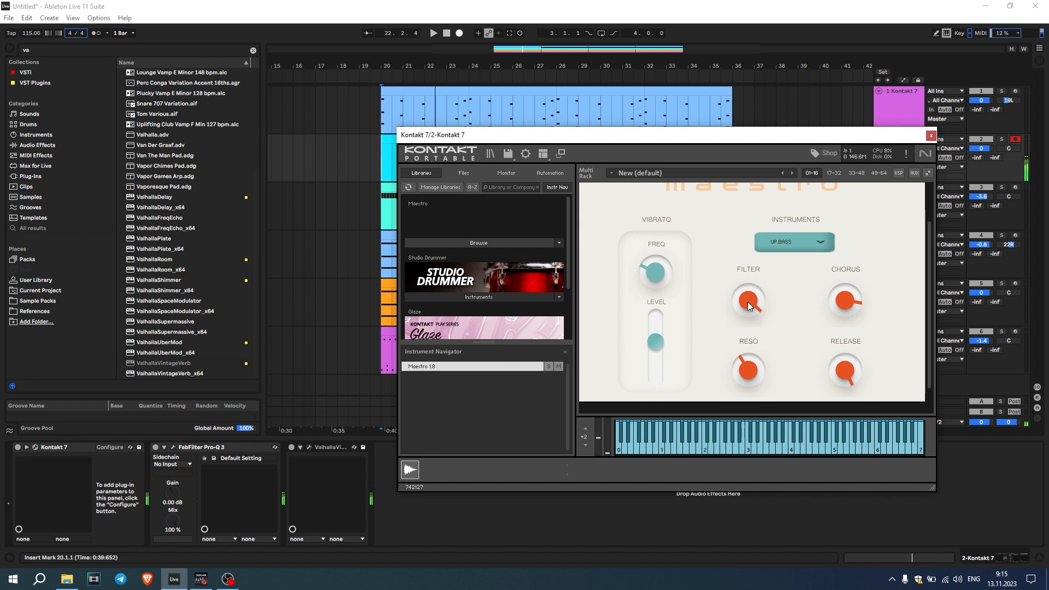
scroll(747, 302, "down", 2)
scroll(744, 314, "up", 2)
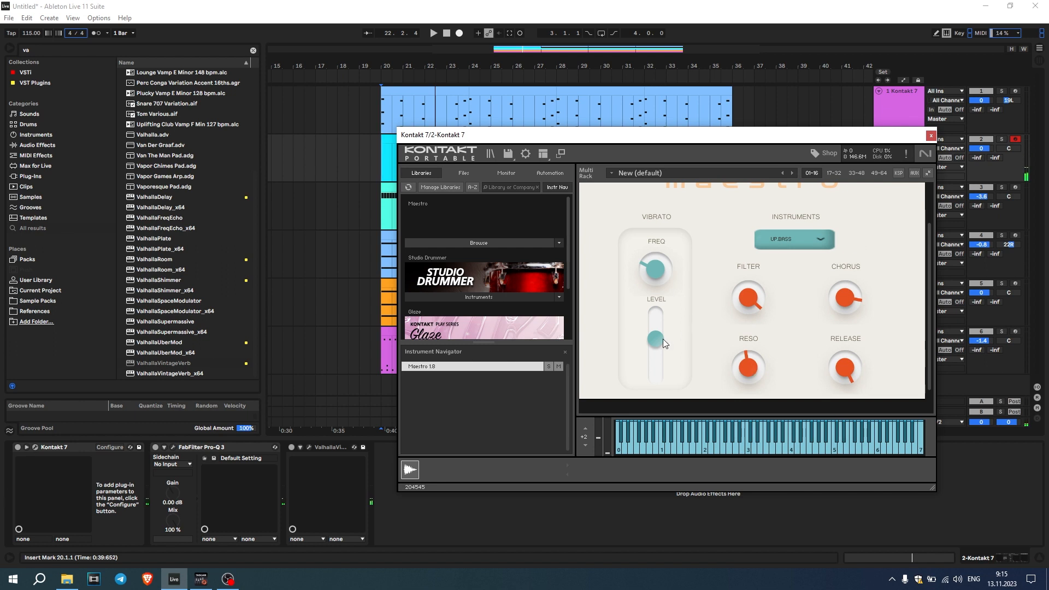
Search the browser for echoboy and add EchoBoy before ValhallaVintageVerb on the second track
key("ctrl+f")
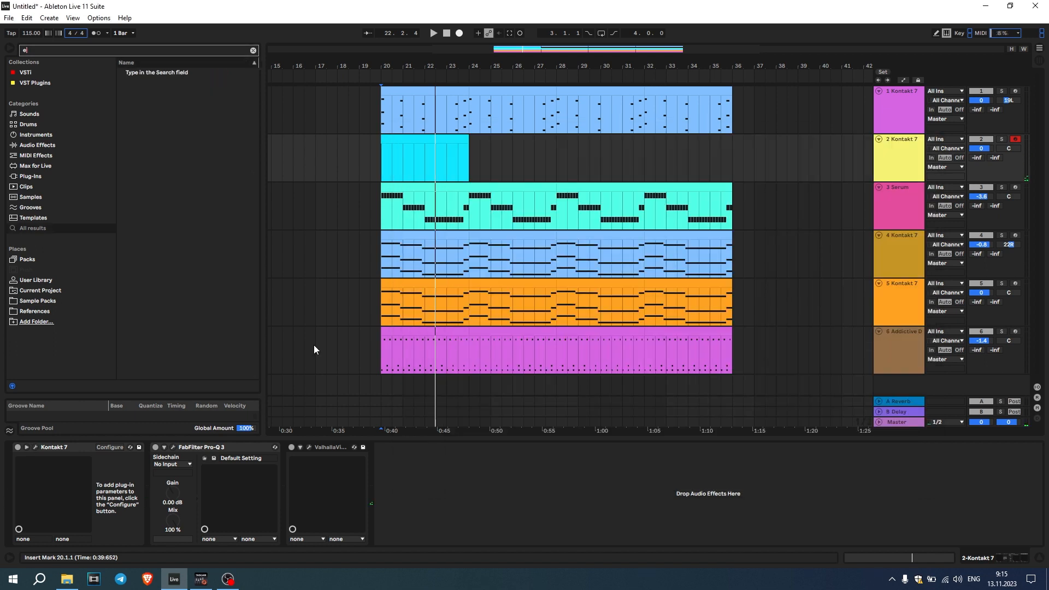
type("echoboy")
left_click_drag(150, 76, 286, 472)
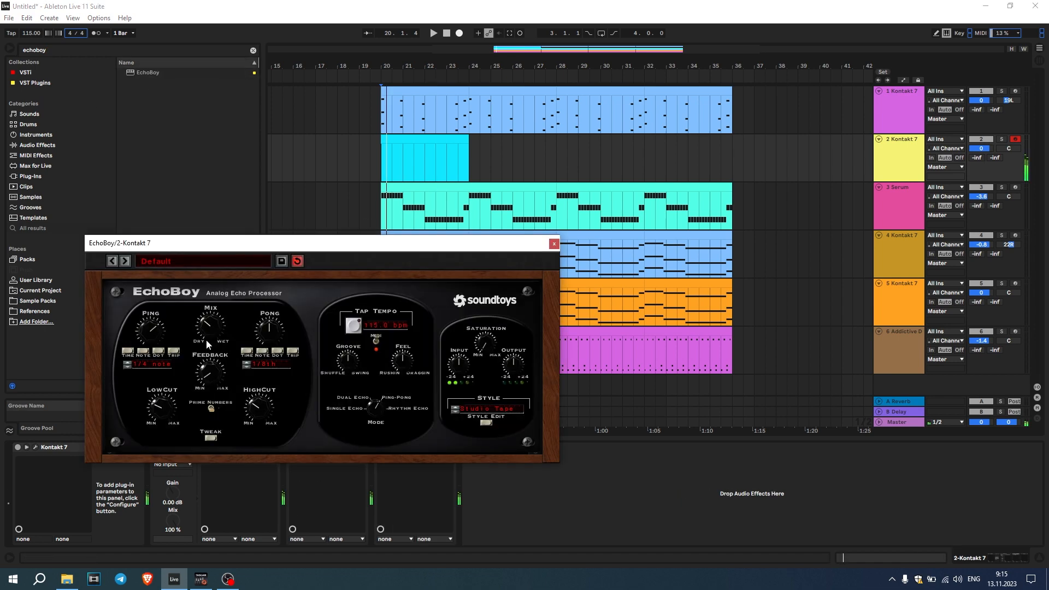
Clear the browser search, add MRotary right after Kontakt on the second track and lower its dry/wet to 39.6%
left_click(253, 50)
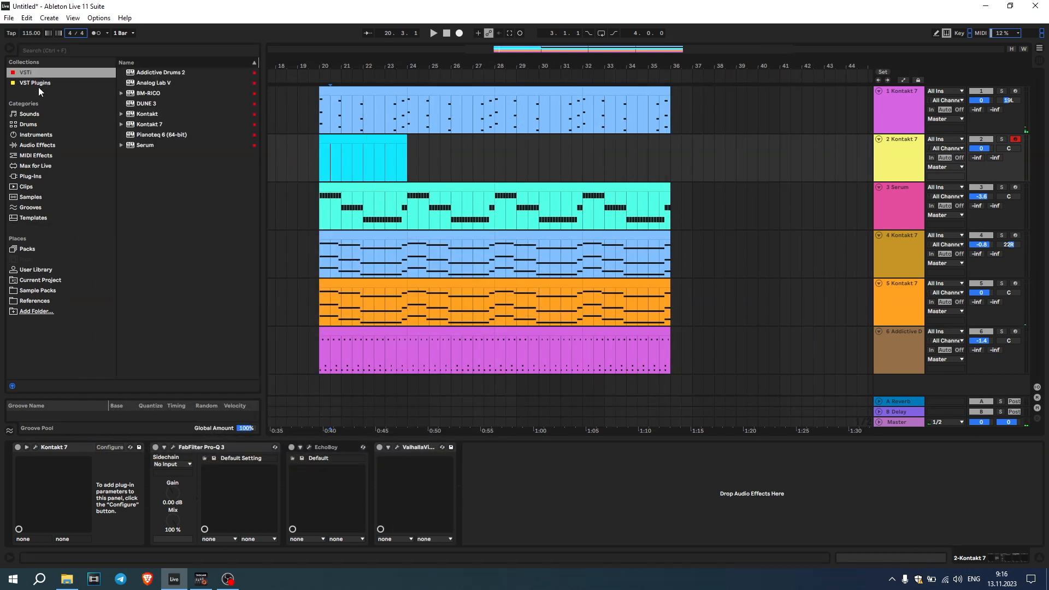
left_click(38, 86)
left_click_drag(152, 188, 147, 492)
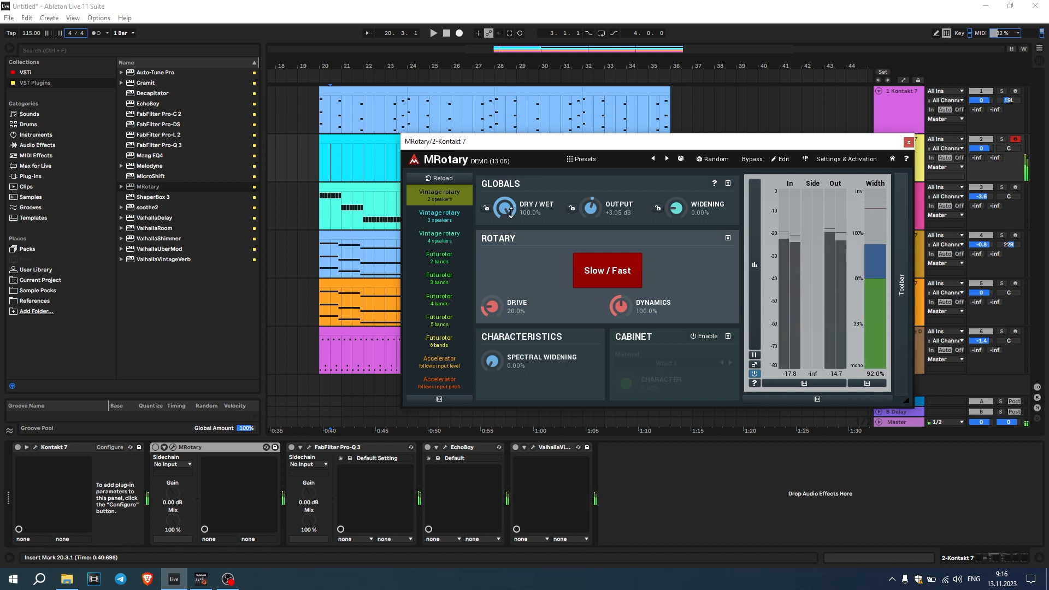
left_click_drag(511, 212, 510, 216)
left_click_drag(505, 208, 504, 220)
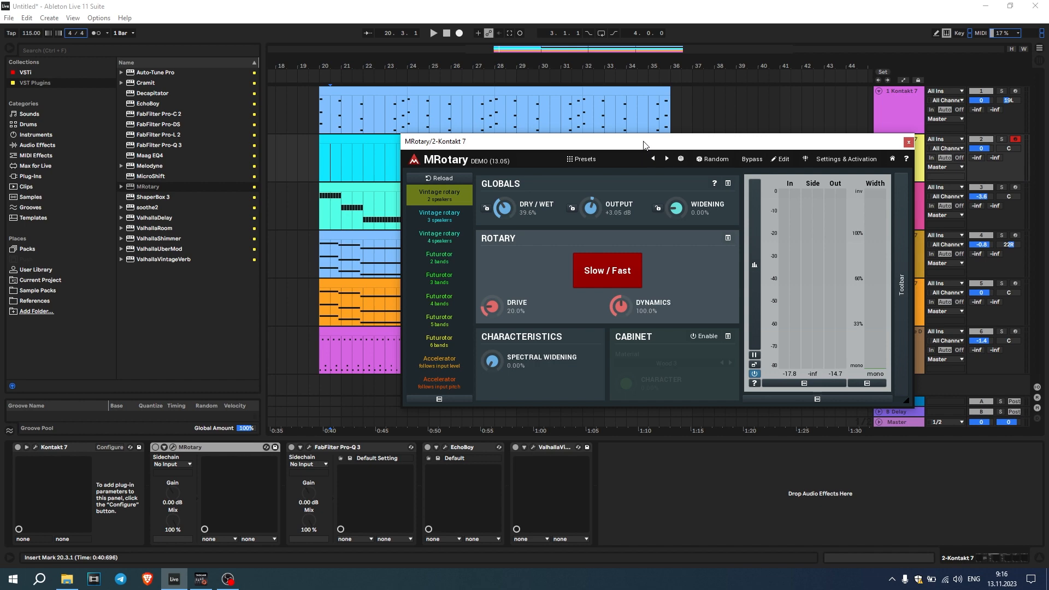
left_click_drag(643, 144, 663, 131)
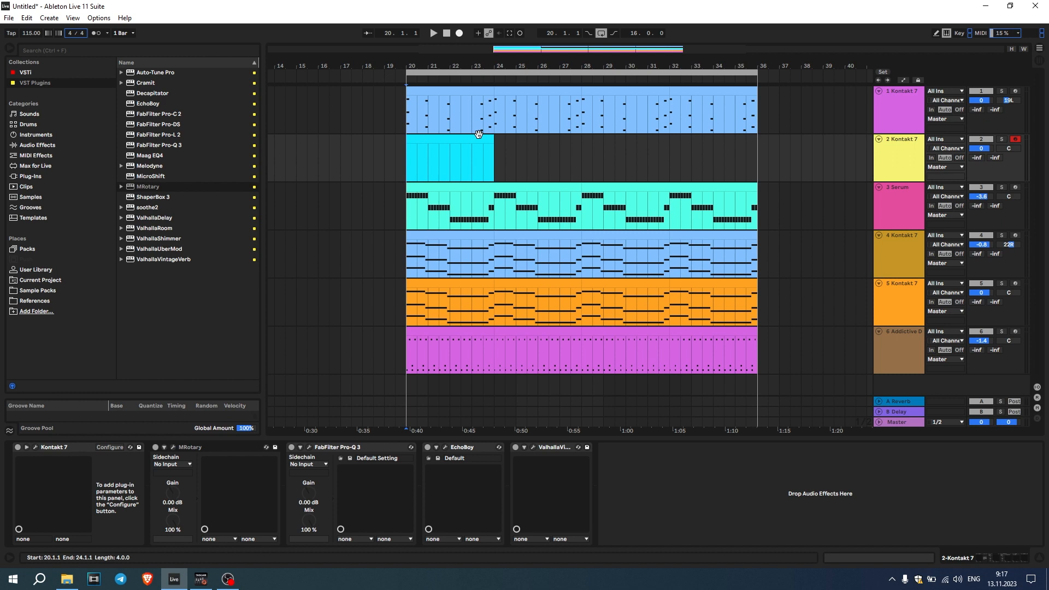
Record a melody on the second track with bars 20 to 36 set as the loop
left_click(458, 34)
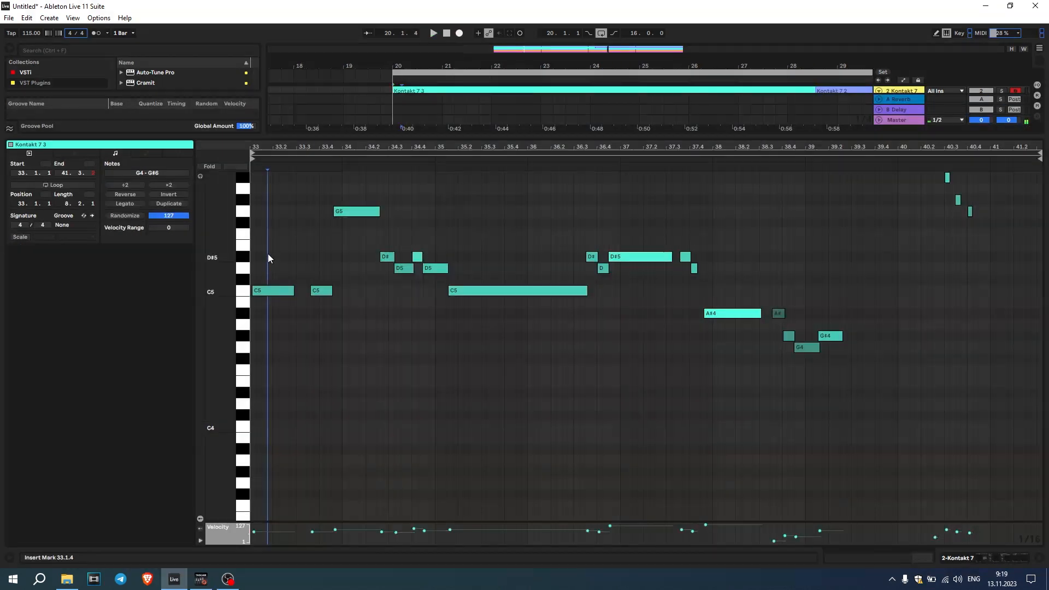
In the recorded melody, move the second C5 note to 33.3.3 and shift the following G5 slightly earlier
scroll(267, 254, "up", 1)
scroll(277, 273, "up", 3)
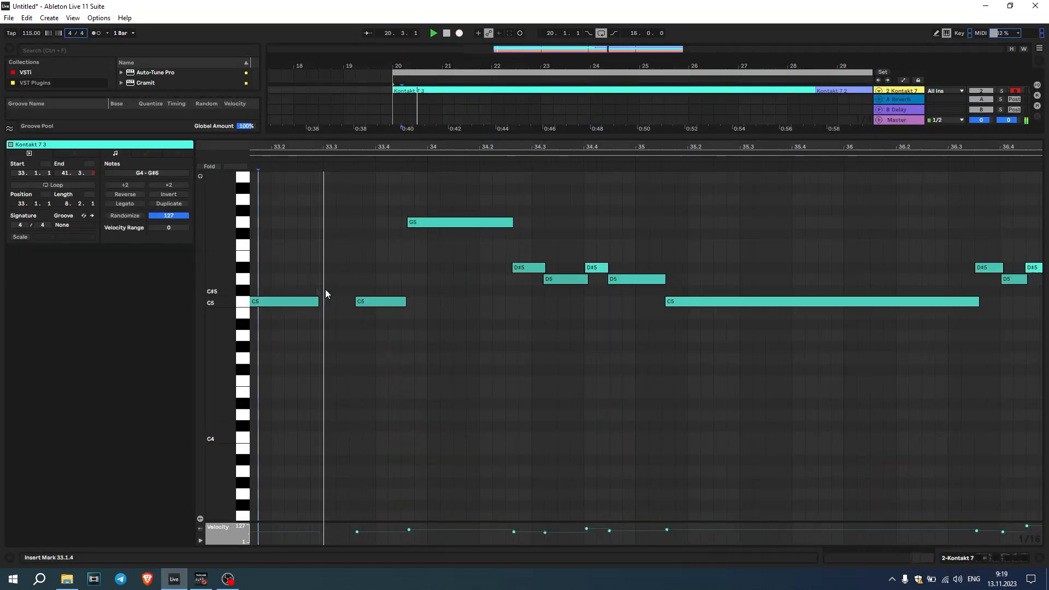
left_click_drag(368, 306, 359, 305)
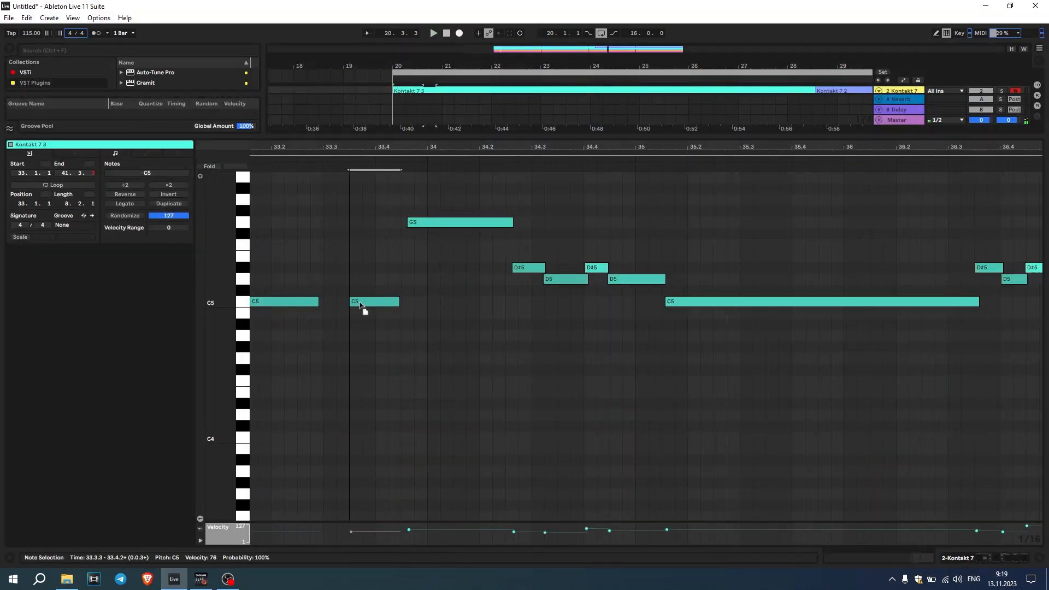
left_click_drag(422, 222, 418, 224)
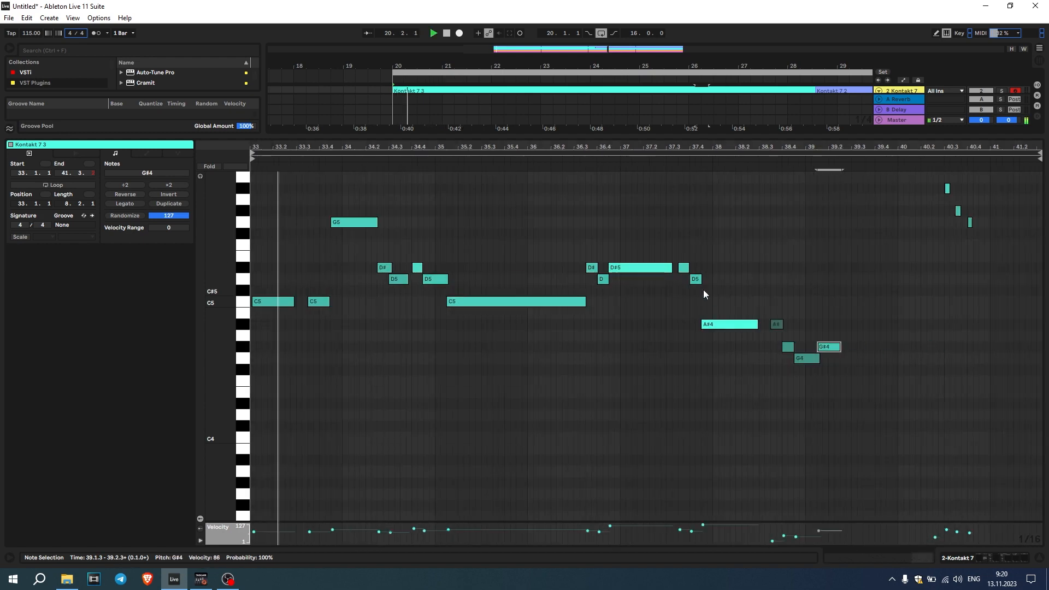
Adjust the second track's volume during playback and review the melody notes in an enlarged note editor
left_click_drag(684, 138, 682, 320)
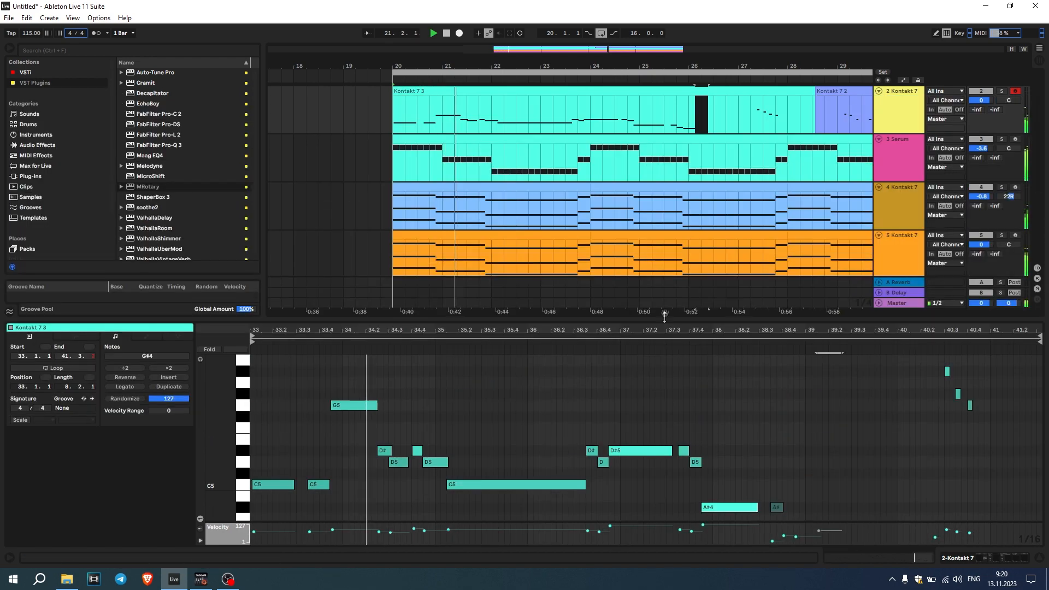
left_click_drag(981, 101, 981, 95)
scroll(691, 230, "down", 1)
scroll(667, 437, "down", 1)
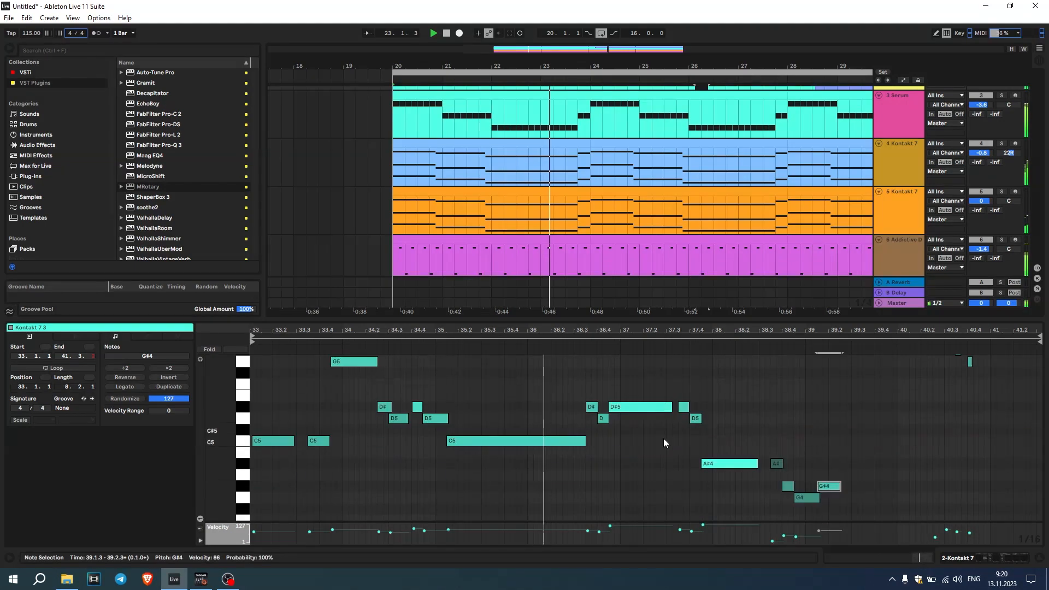
left_click_drag(649, 319, 633, 205)
scroll(719, 324, "up", 2)
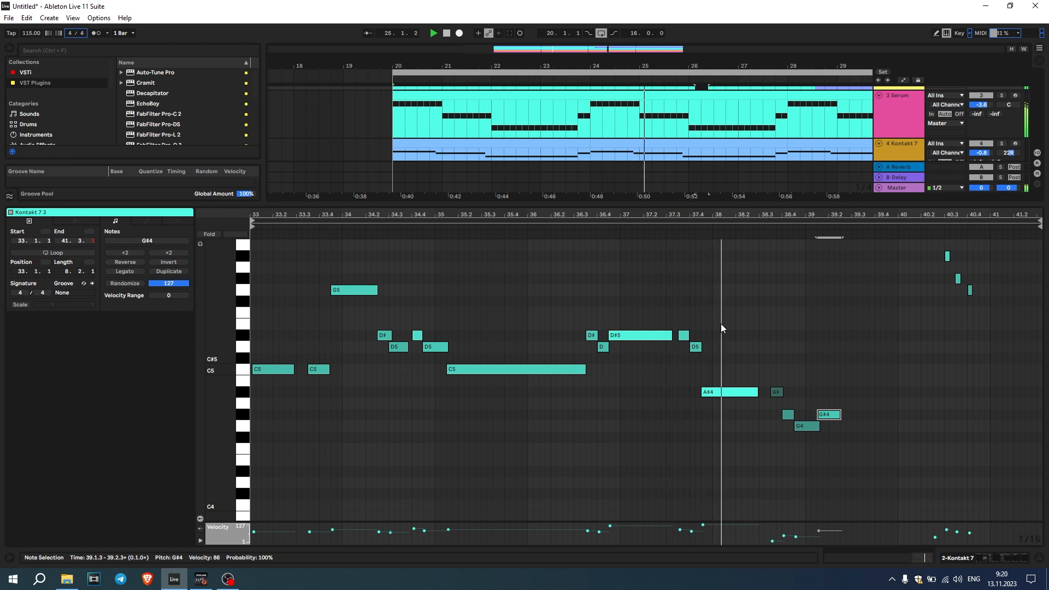
scroll(720, 324, "up", 1)
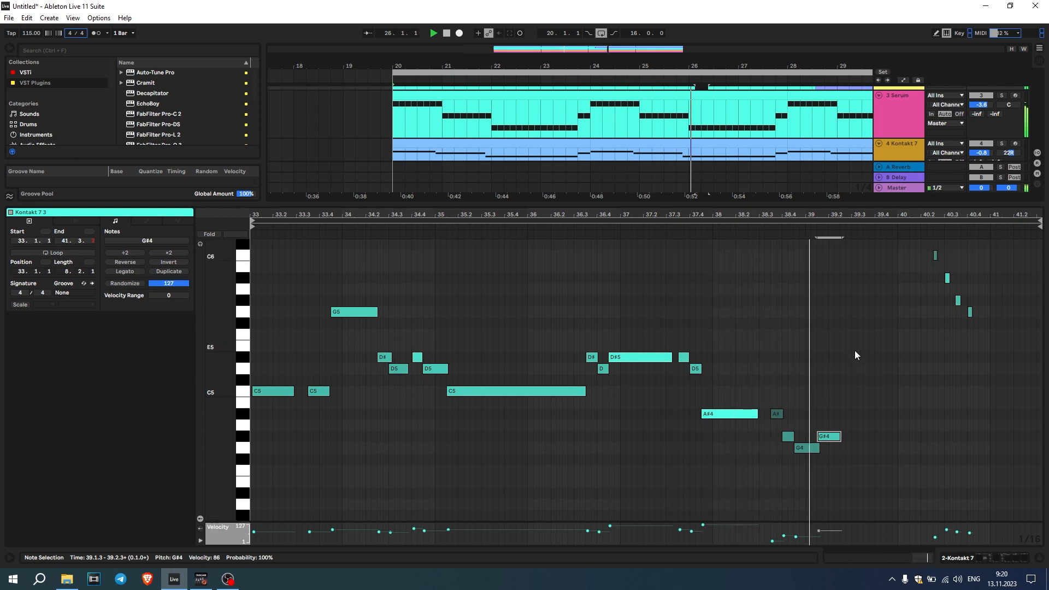
Duplicate the eight-bar recorded melody clip on the second track so the copy spans bars 28 to 36
scroll(835, 322, "down", 3)
scroll(1025, 325, "up", 3)
scroll(1024, 320, "up", 2)
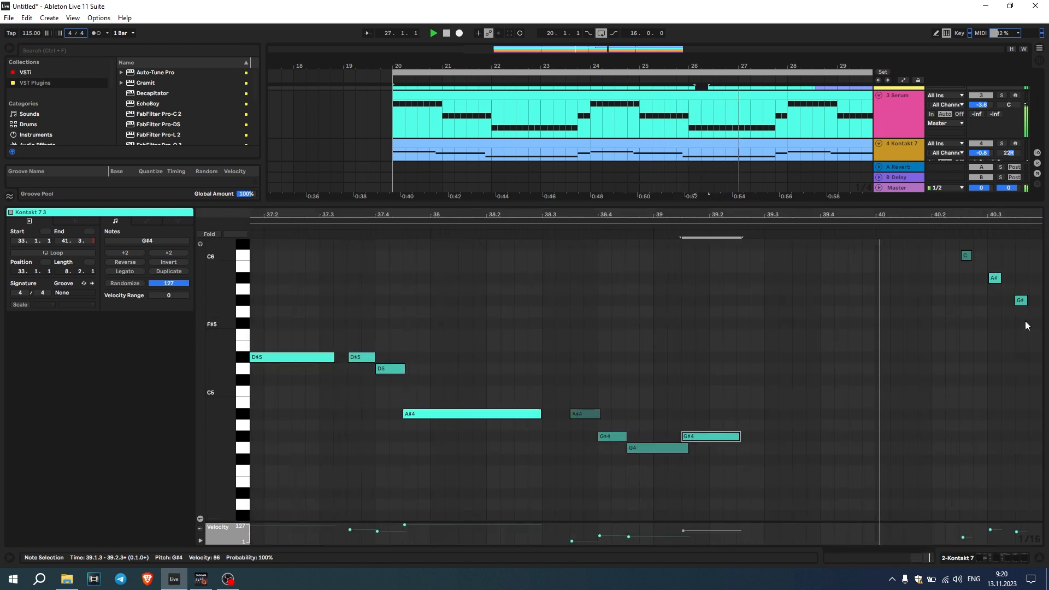
scroll(1023, 320, "up", 2)
scroll(1018, 320, "down", 3)
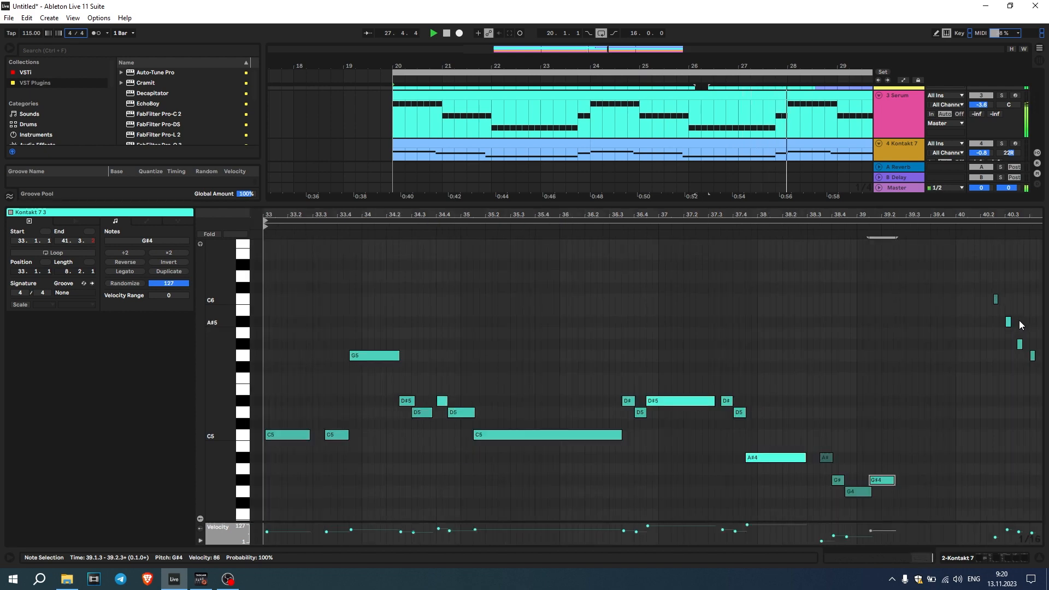
key("space")
key("ctrl+alt+l")
left_click(781, 159)
left_click(730, 166)
key("space")
left_click_drag(783, 164, 393, 167)
key("ctrl+d")
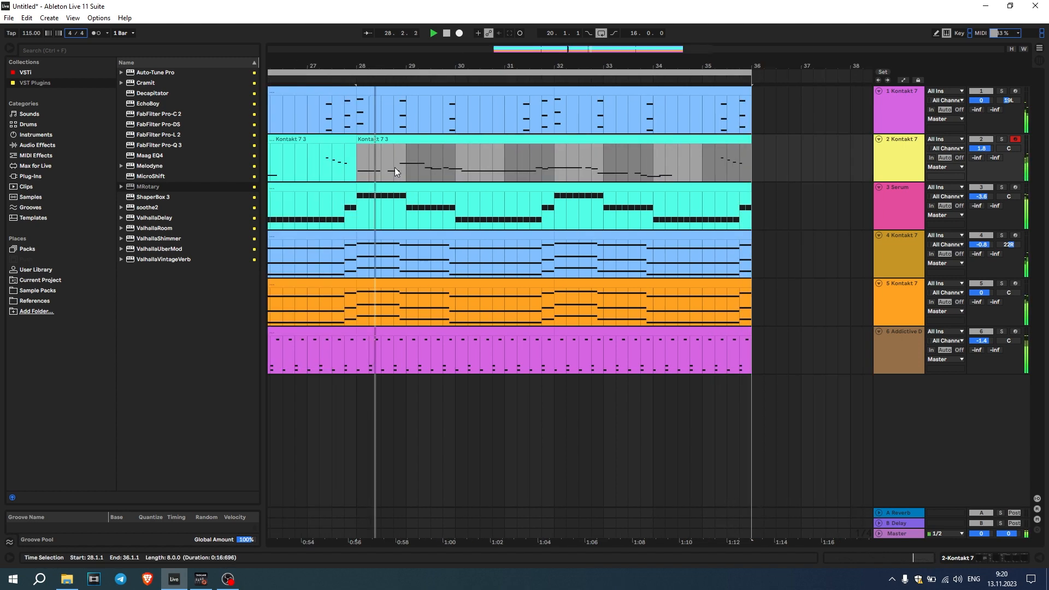
key("minus")
key("minus")
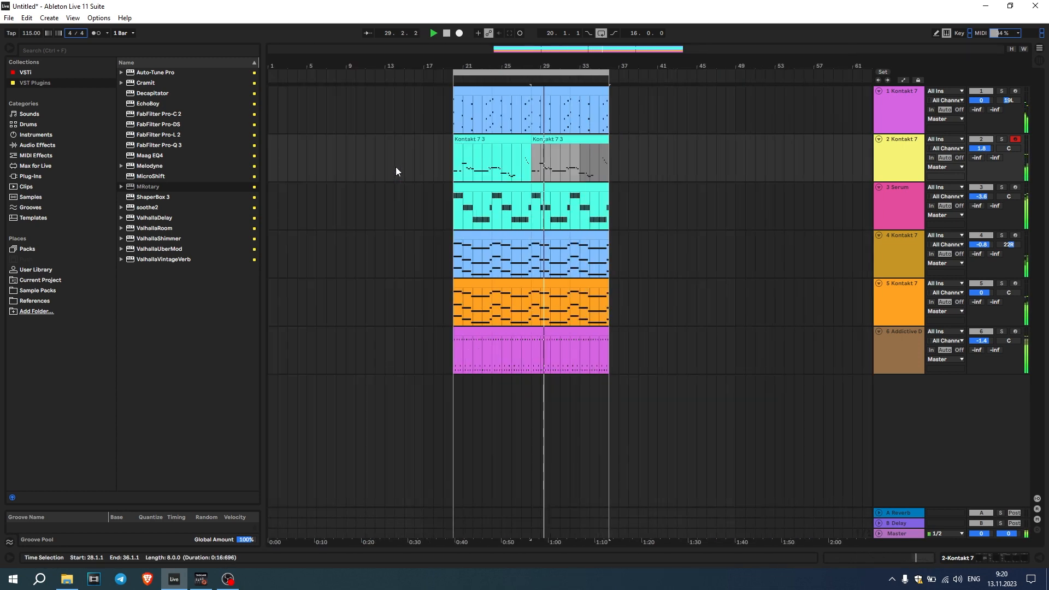
Solo the first and fourth tracks, play them and pan the fourth track to 27R
scroll(529, 156, "up", 5)
scroll(532, 156, "down", 4)
scroll(547, 160, "up", 2)
scroll(547, 160, "up", 2)
scroll(547, 159, "down", 2)
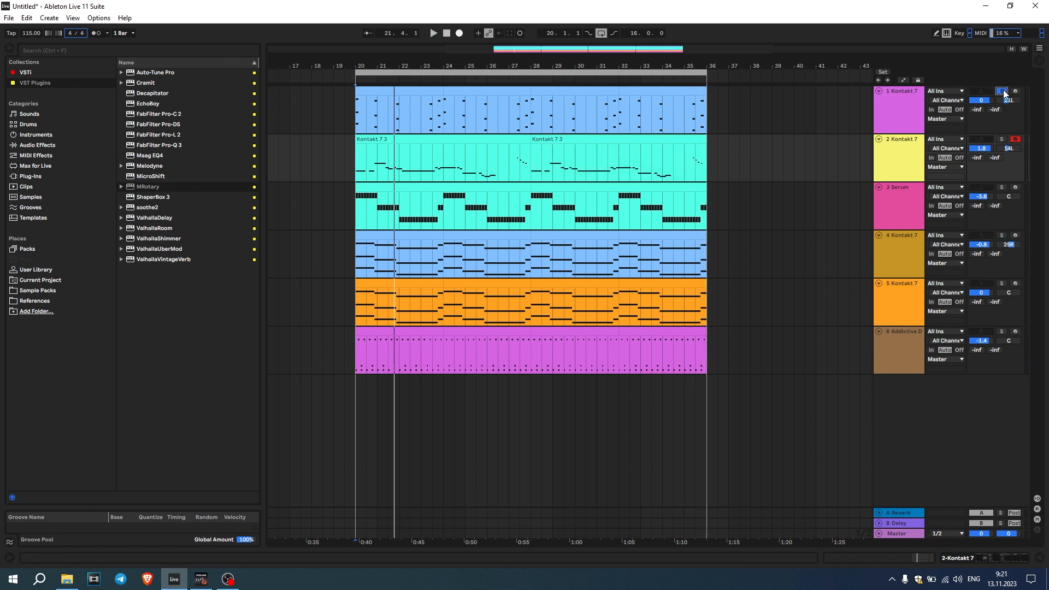
key("space")
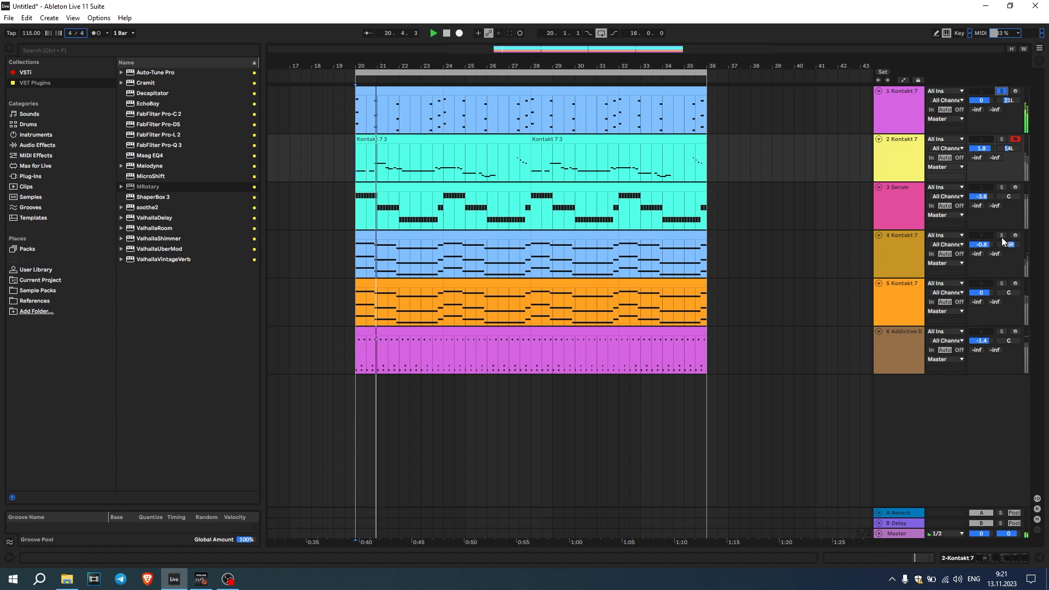
left_click_drag(1005, 243, 1005, 239)
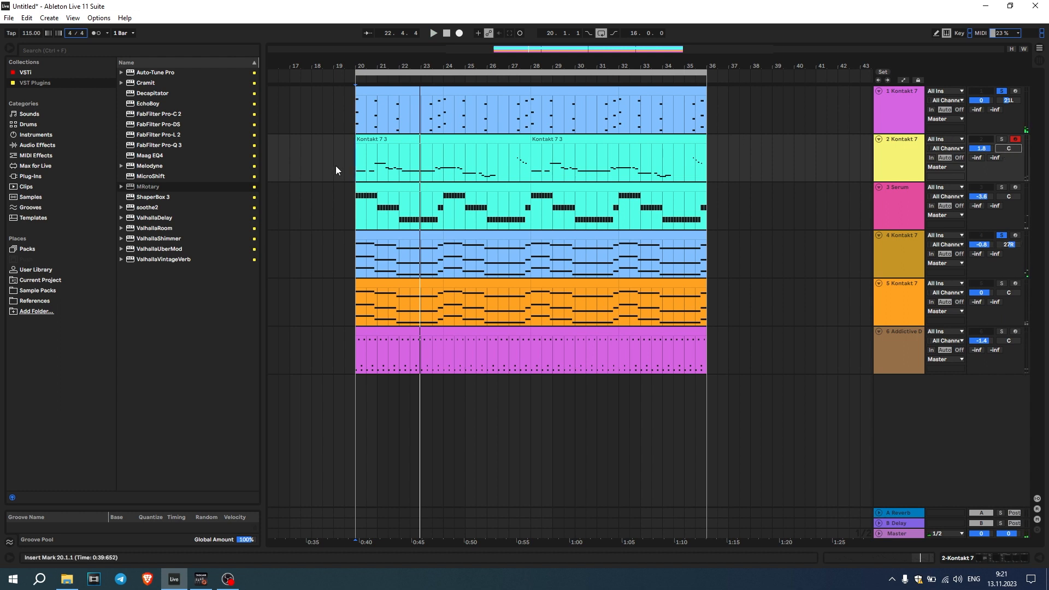
Add Auto Pan at the end of the second track's effects with amount 28.6% and rate 0.07 Hz, and solo that track during playback
key("ctrl+f")
type("auto")
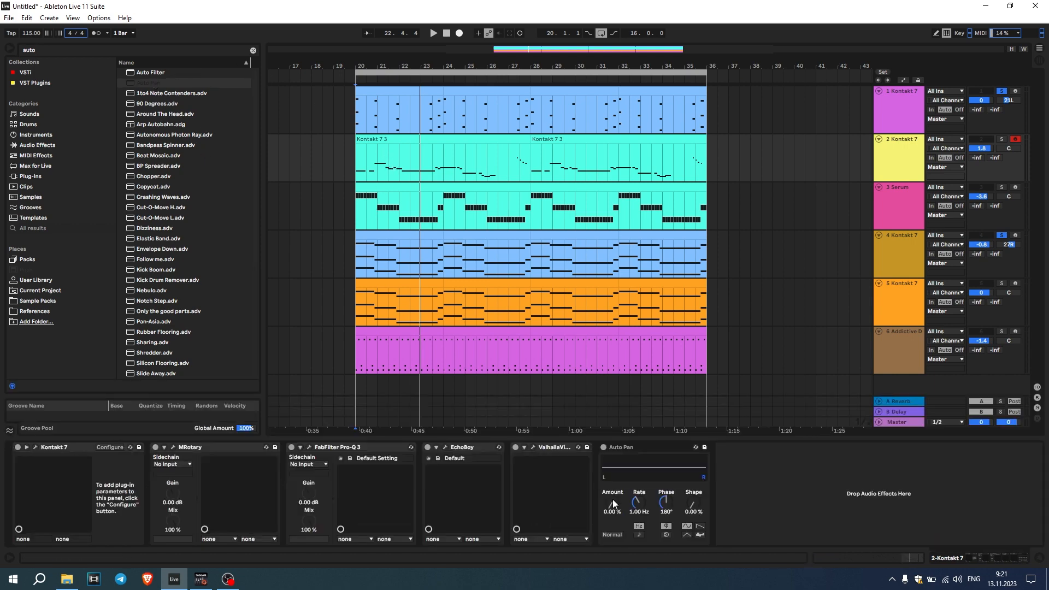
left_click_drag(612, 499, 612, 487)
key("space")
left_click(1001, 139)
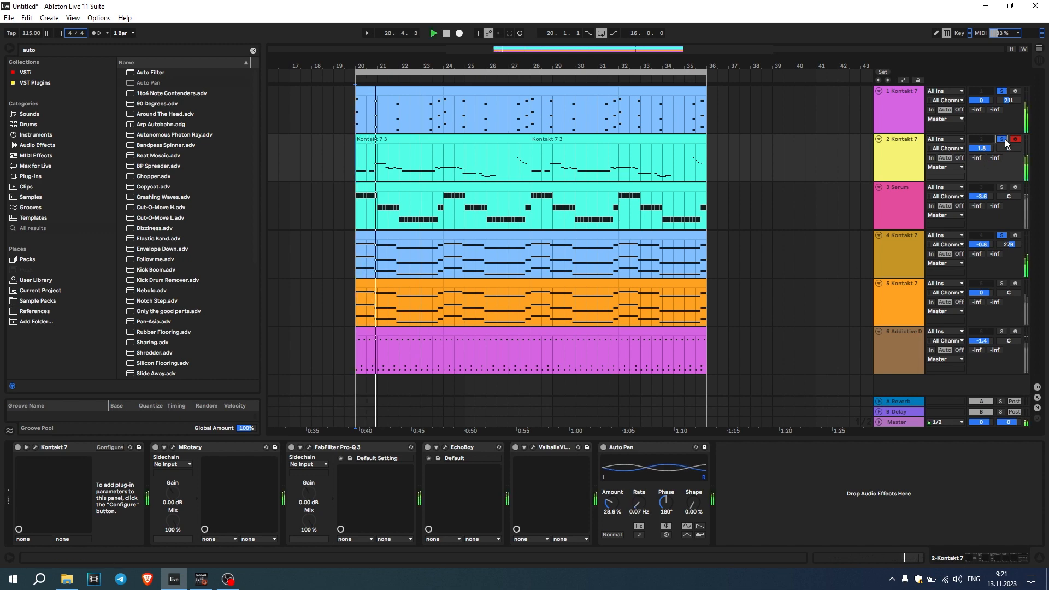
Try a C4 hit at 1.2 in the first Addictive Drums clip, audition it and delete it
scroll(402, 176, "up", 3, "ctrl")
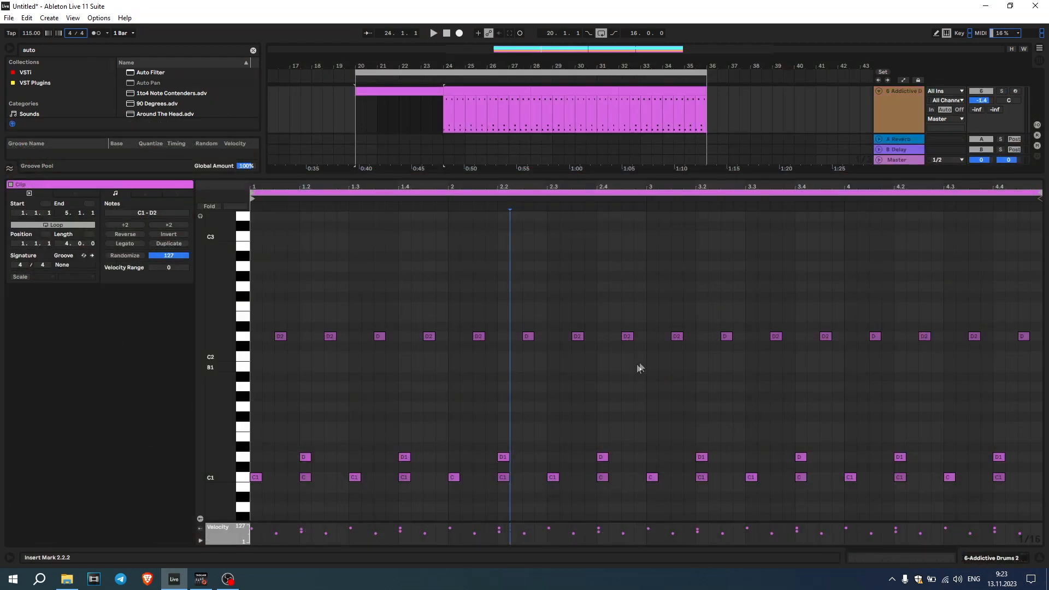
scroll(636, 367, "up", 5)
left_click(264, 273)
double_click(265, 269)
key("space")
left_click_drag(269, 273, 306, 272)
key("space")
left_click(302, 289)
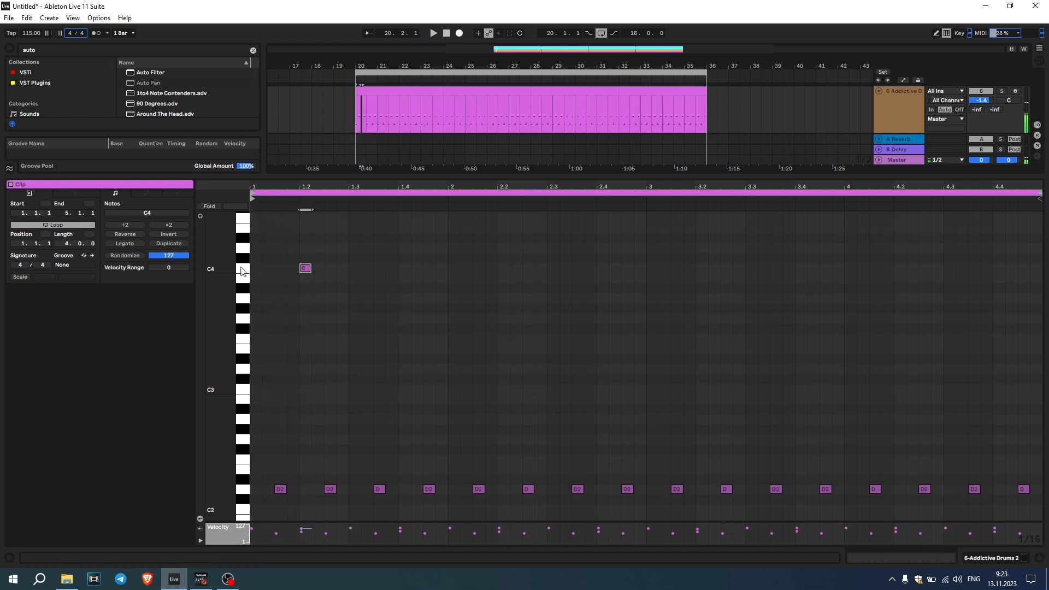
left_click(322, 308)
left_click(305, 268)
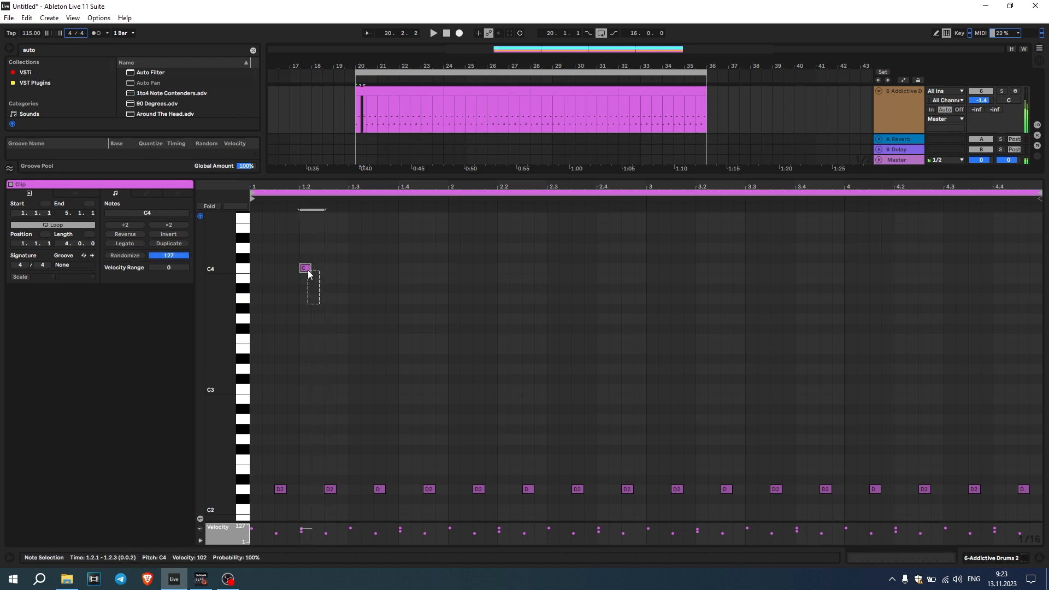
key("Delete")
Select the first melody clip on the second track and play the arrangement from bar 27
left_click_drag(546, 177, 546, 367)
scroll(453, 164, "down", 2)
left_click(426, 303)
scroll(503, 118, "up", 1)
left_click(507, 98)
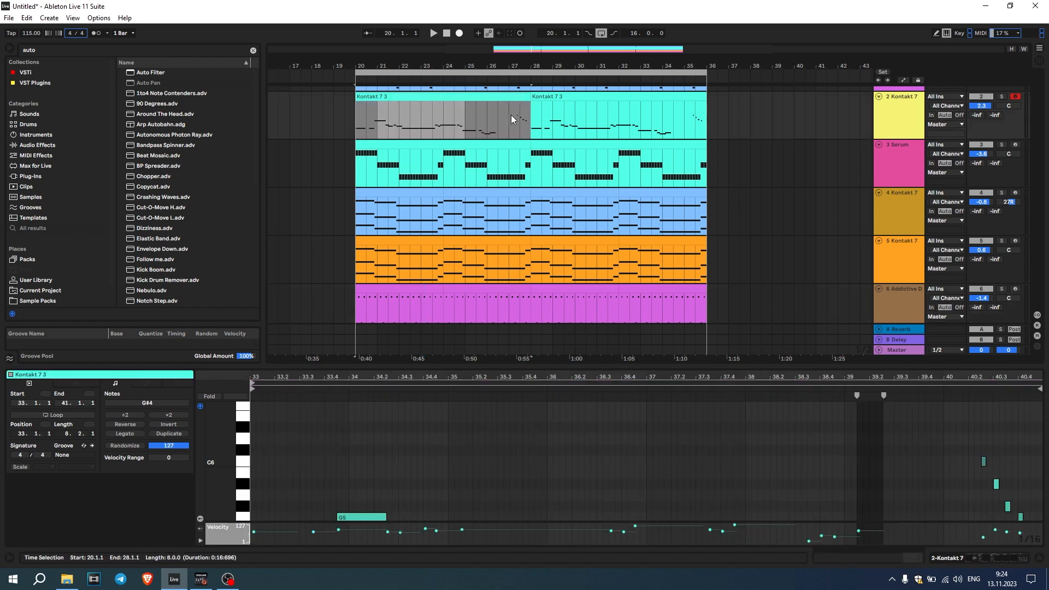
scroll(511, 116, "up", 2)
left_click(511, 121)
key("space")
scroll(515, 131, "down", 1)
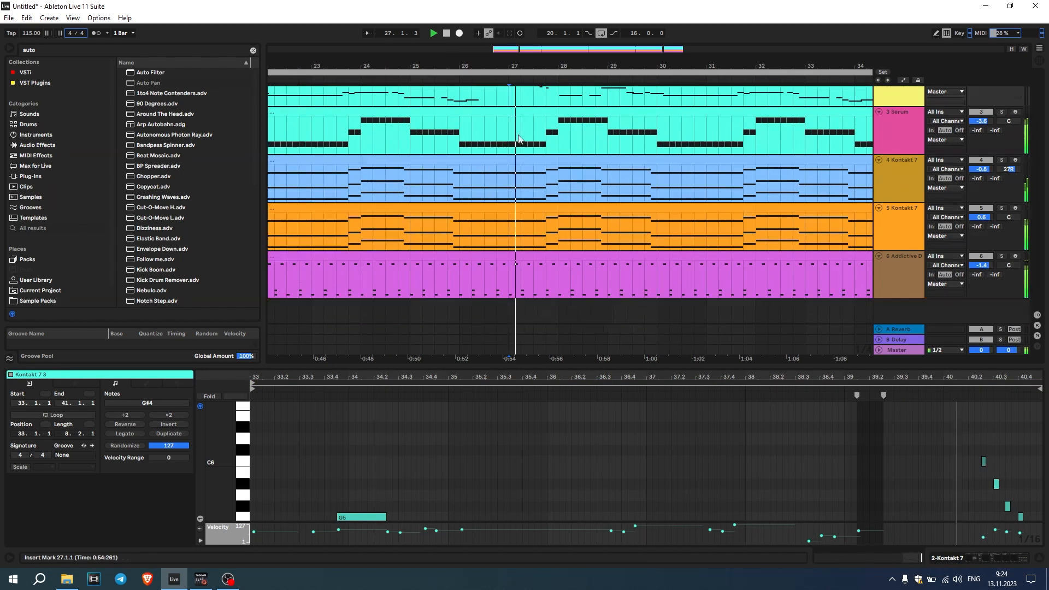
Open the drum clip leading into bar 28 and audition its closing fill from 27.3.2 within the full mix
left_click(529, 256)
left_click(497, 276)
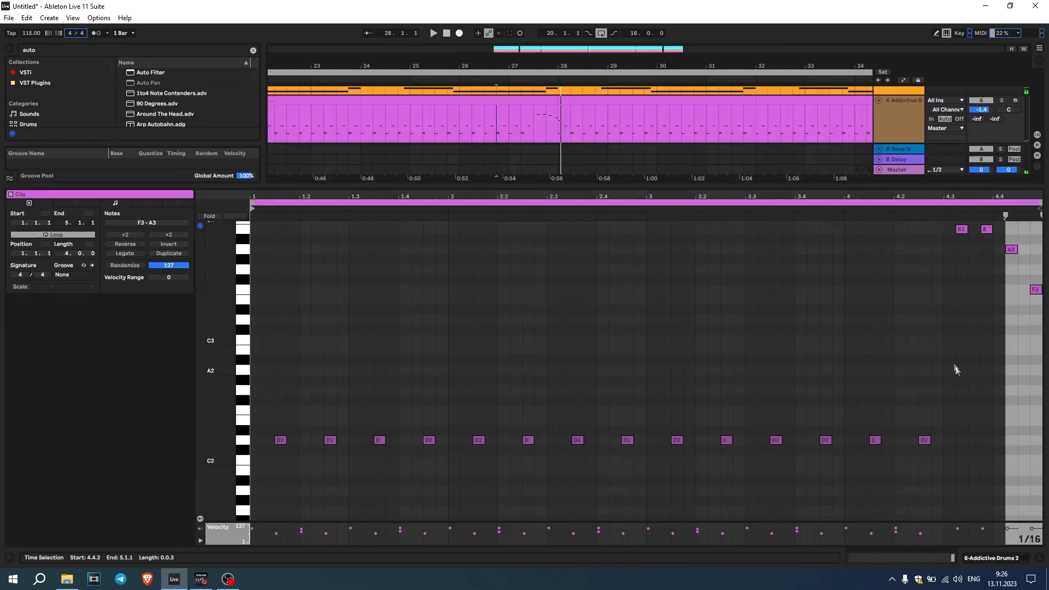
scroll(954, 369, "up", 2)
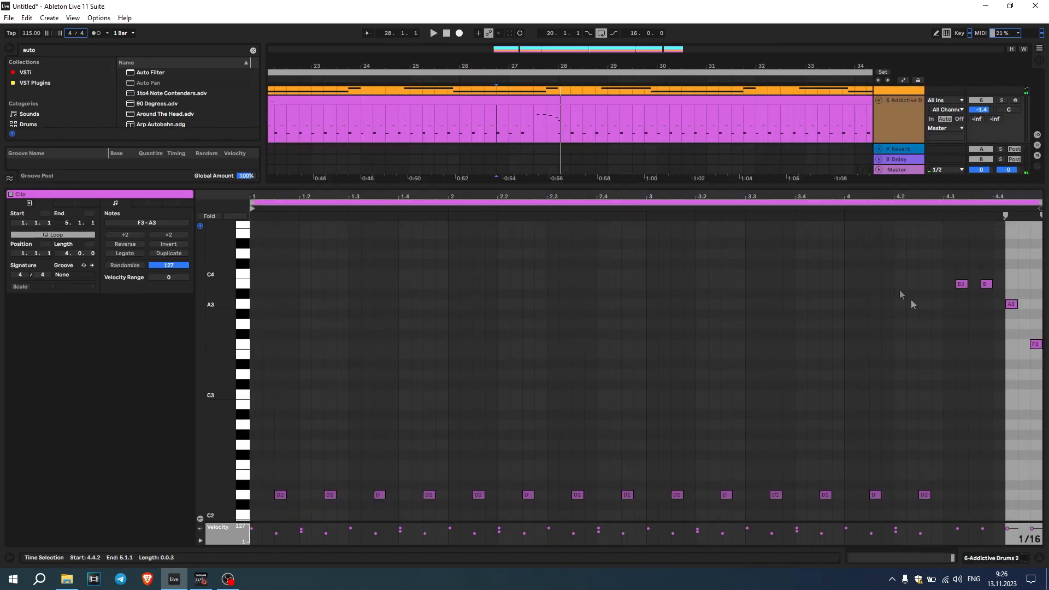
left_click(777, 207)
scroll(953, 377, "down", 1)
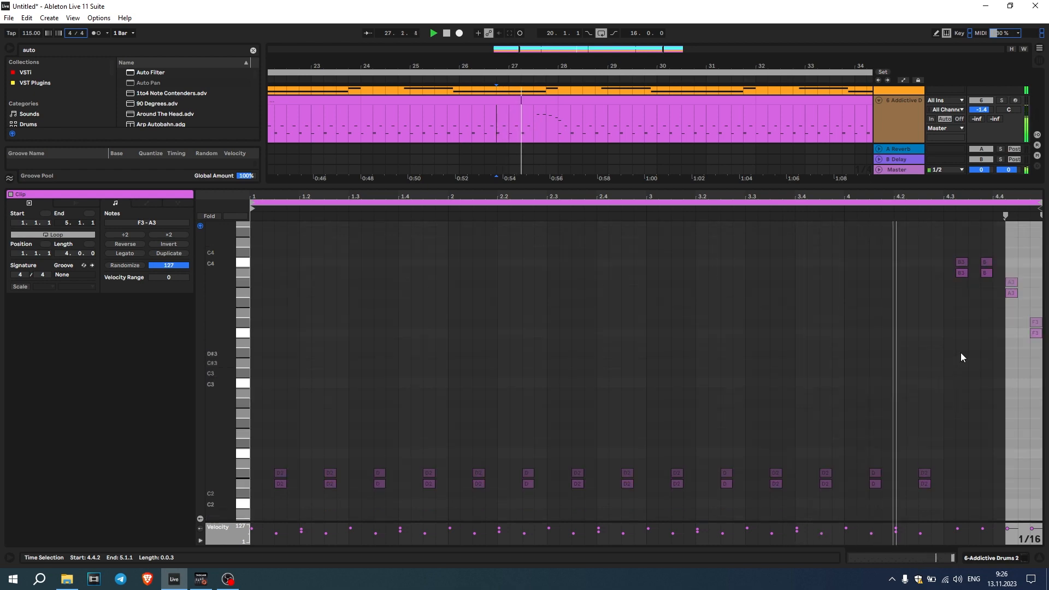
left_click(960, 352)
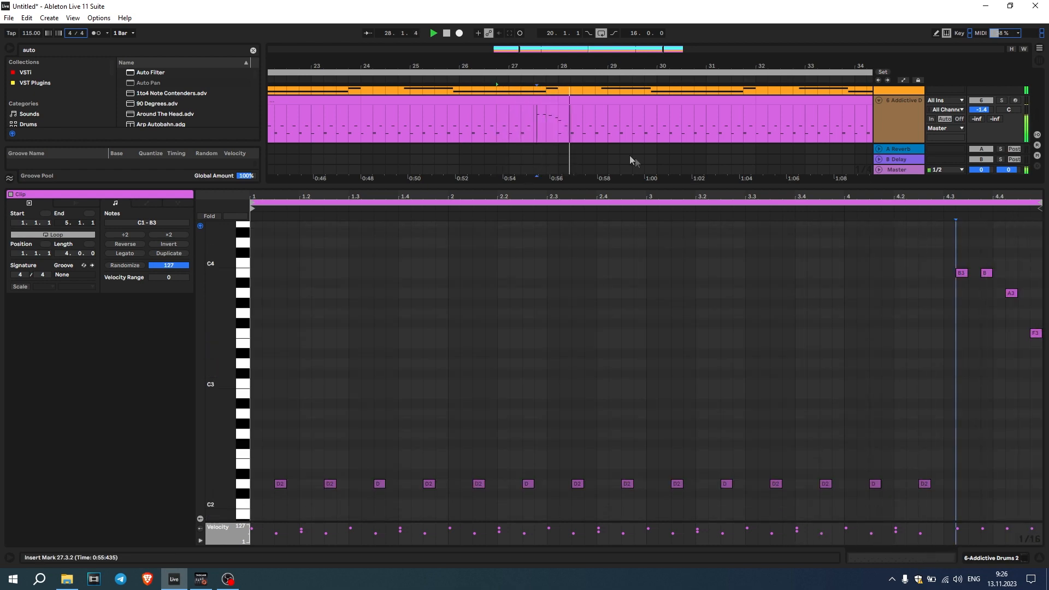
left_click_drag(584, 185, 583, 388)
scroll(551, 273, "down", 6)
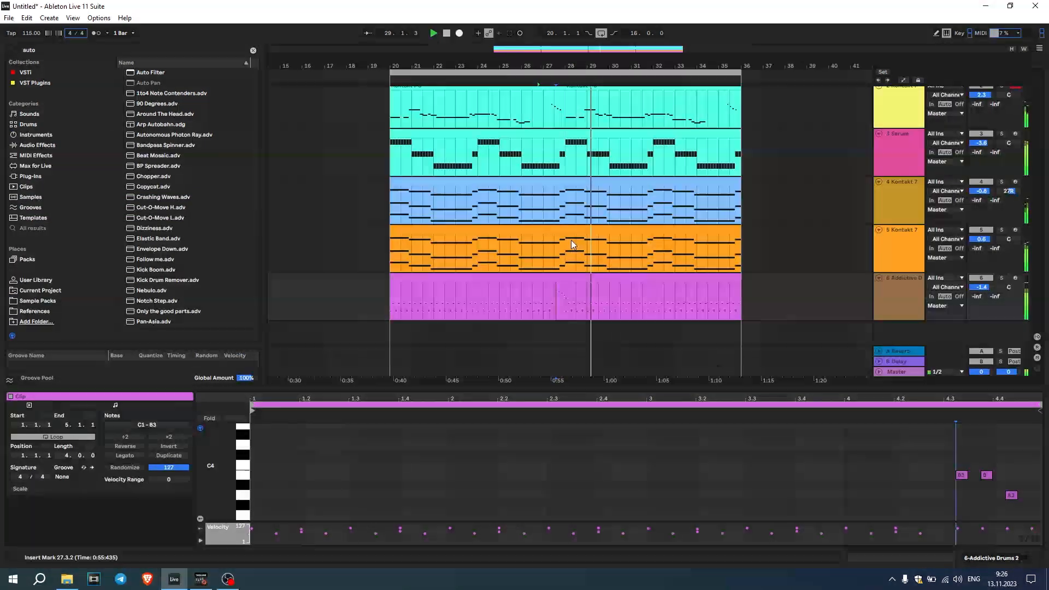
scroll(528, 267, "up", 3)
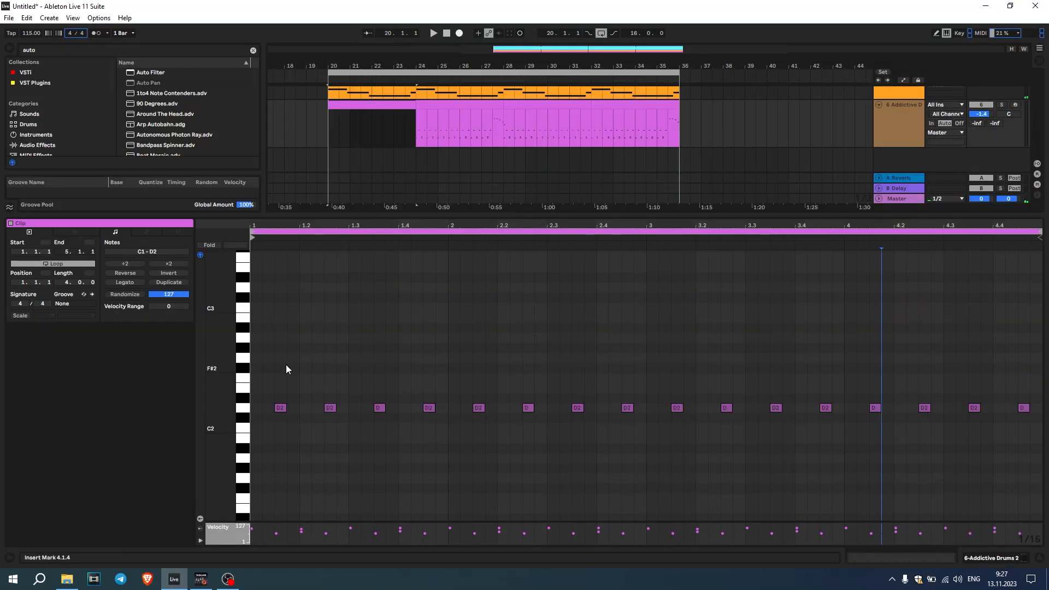
Add a C3 hit at 1.1.1 in the drum clip that starts at bar 20 and play it back
scroll(264, 366, "up", 5)
scroll(267, 378, "down", 3)
scroll(255, 268, "up", 3)
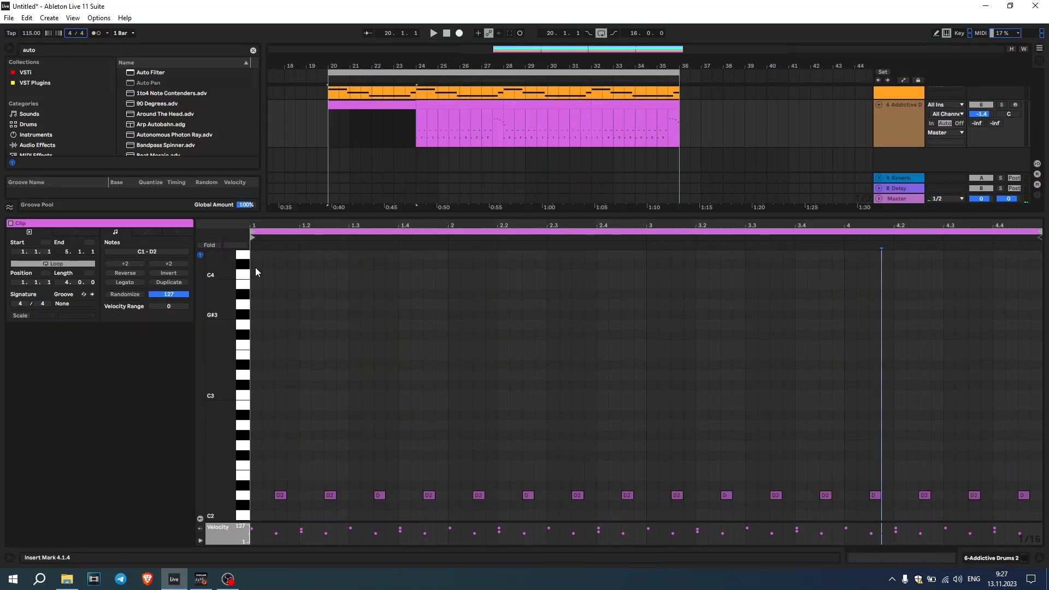
scroll(255, 275, "up", 2)
double_click(258, 426)
scroll(260, 403, "down", 5)
key("space")
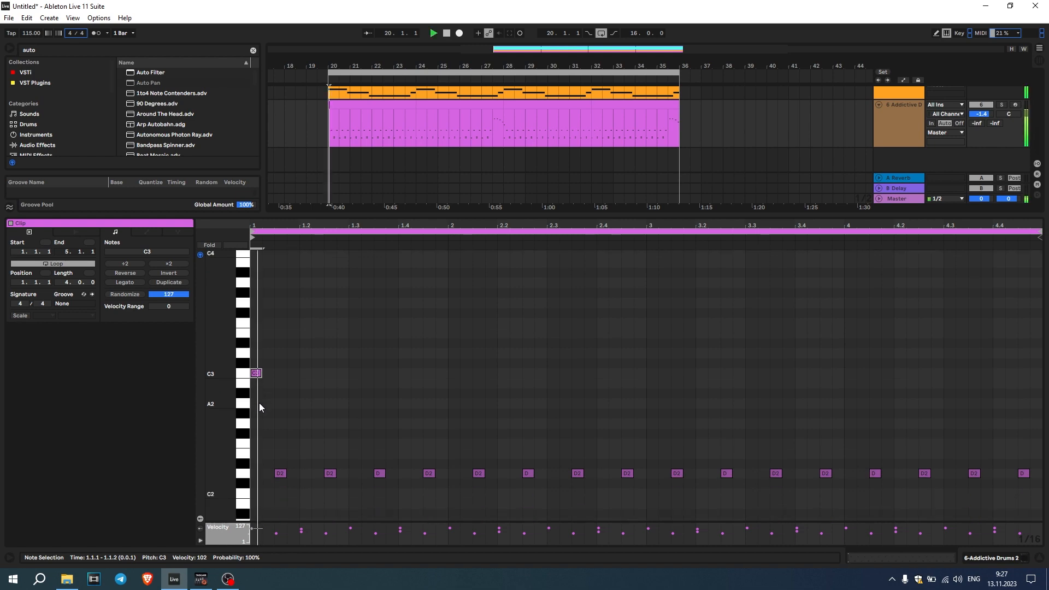